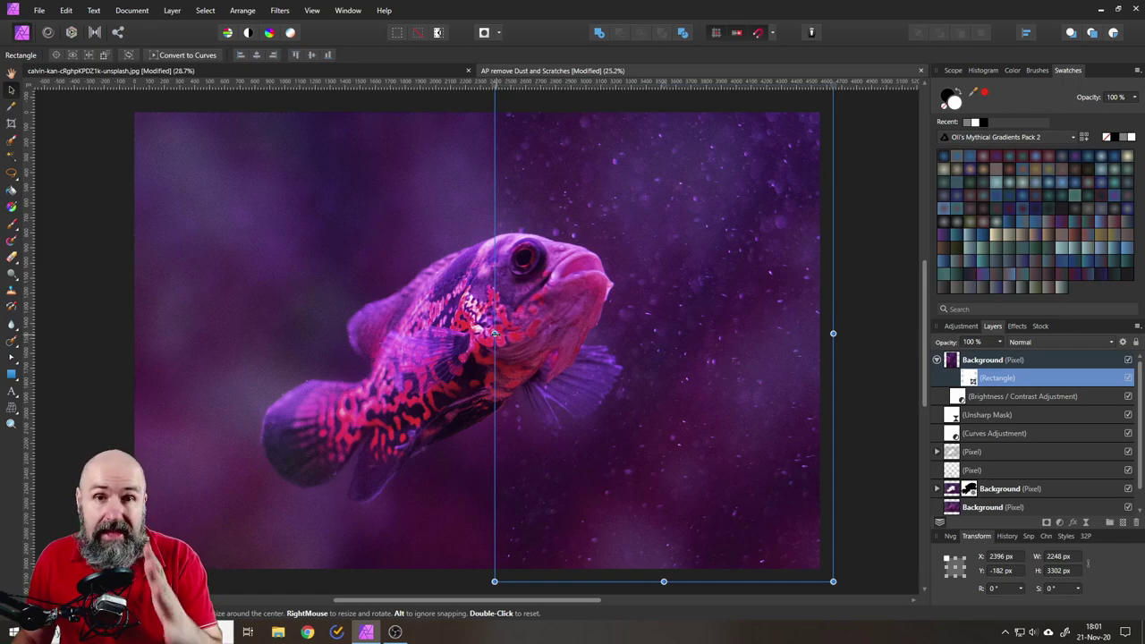
Step: Delete every edit and adjustment layer, leaving only the original Background pixel layer
left_click_drag(494, 333, 864, 334)
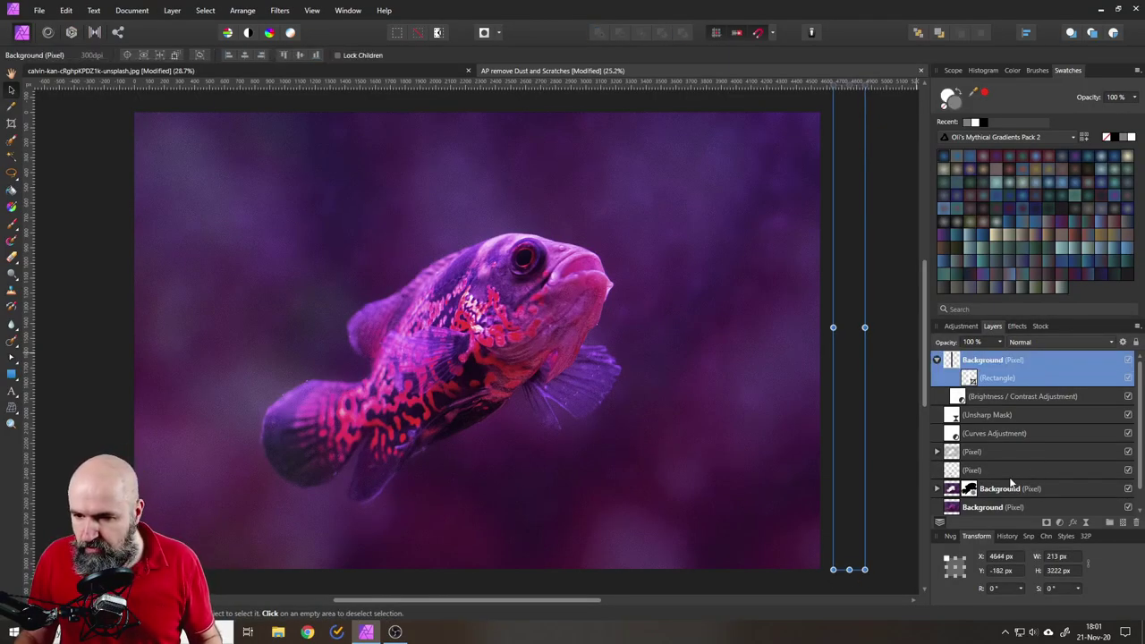
left_click(1010, 487, "shift")
left_click(1137, 522)
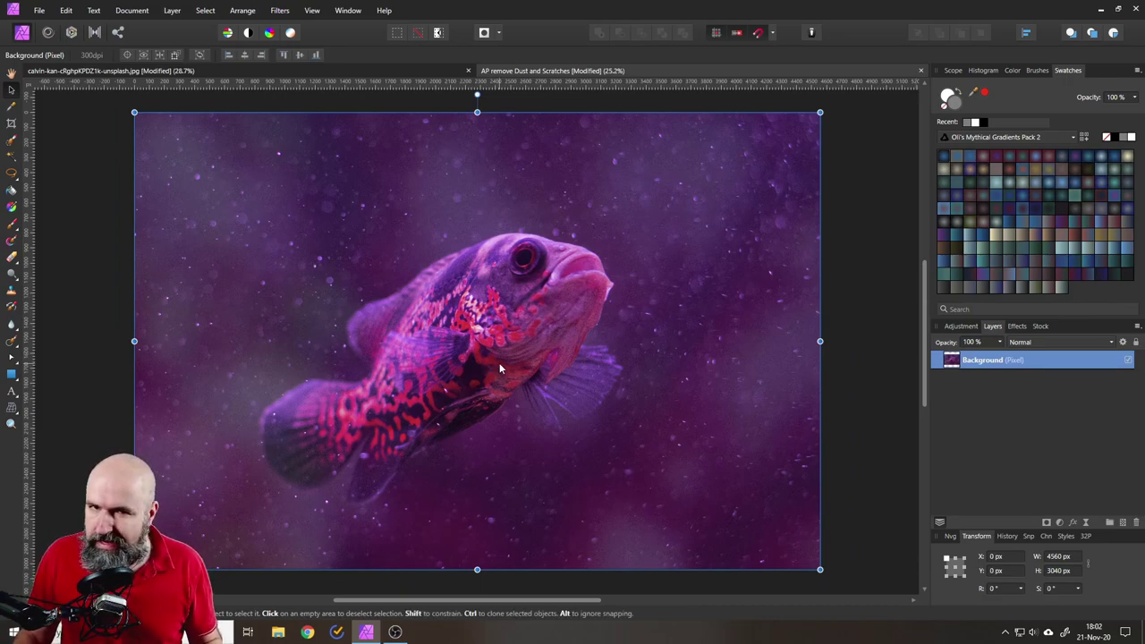
Step: Dismiss the filters menu, then duplicate the Background layer via its right-click Duplicate command
left_click(281, 10)
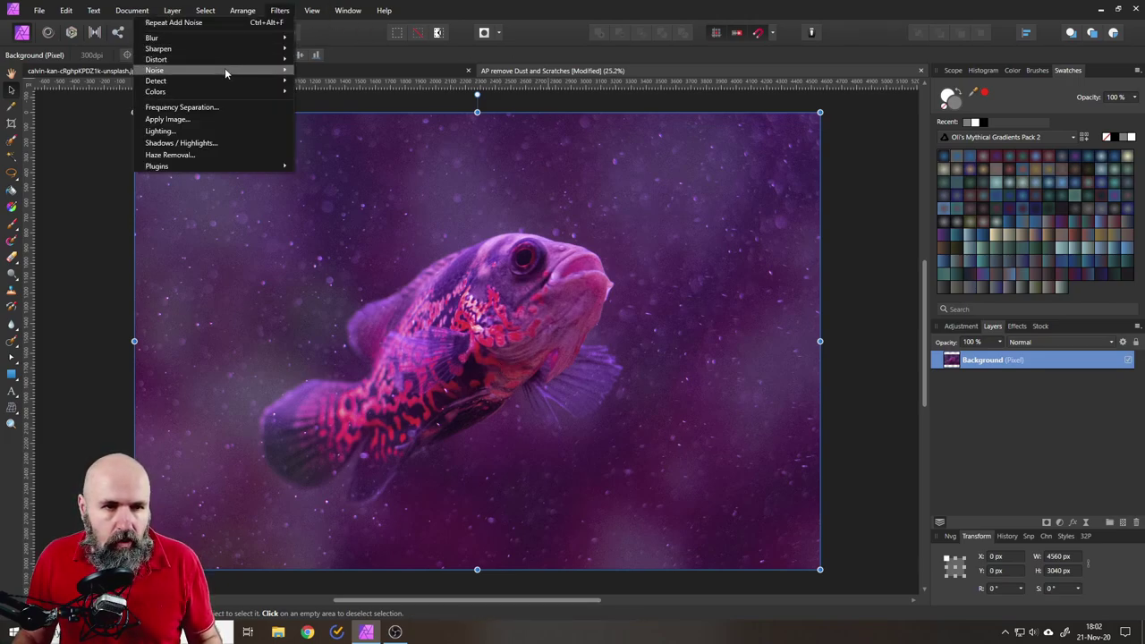
mouse_move(225, 69)
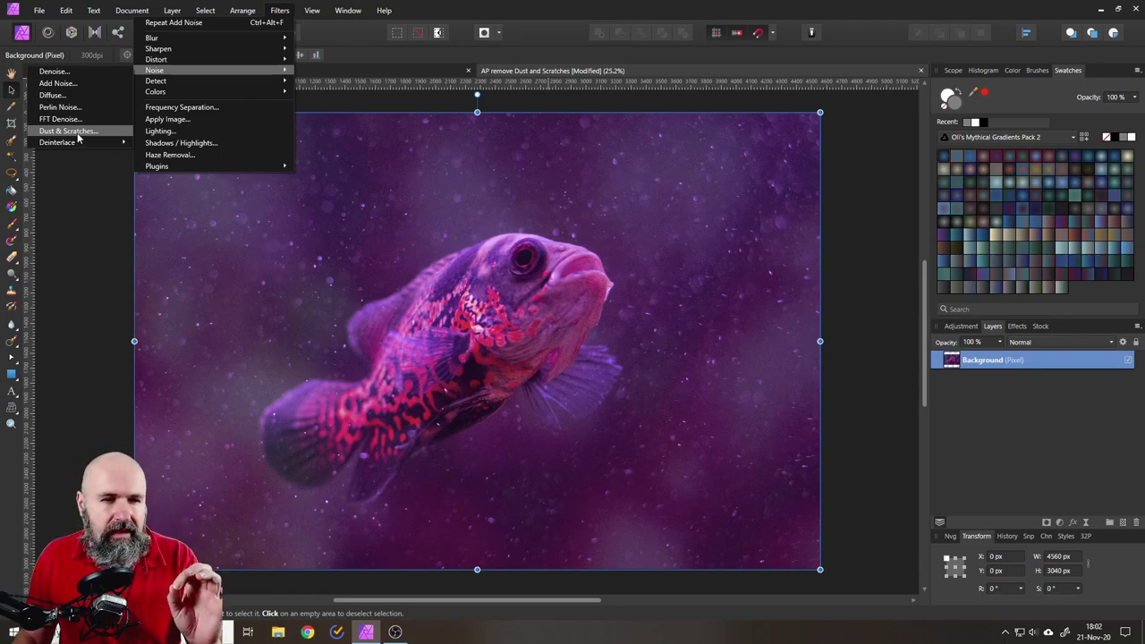
left_click(833, 315)
left_click(834, 315)
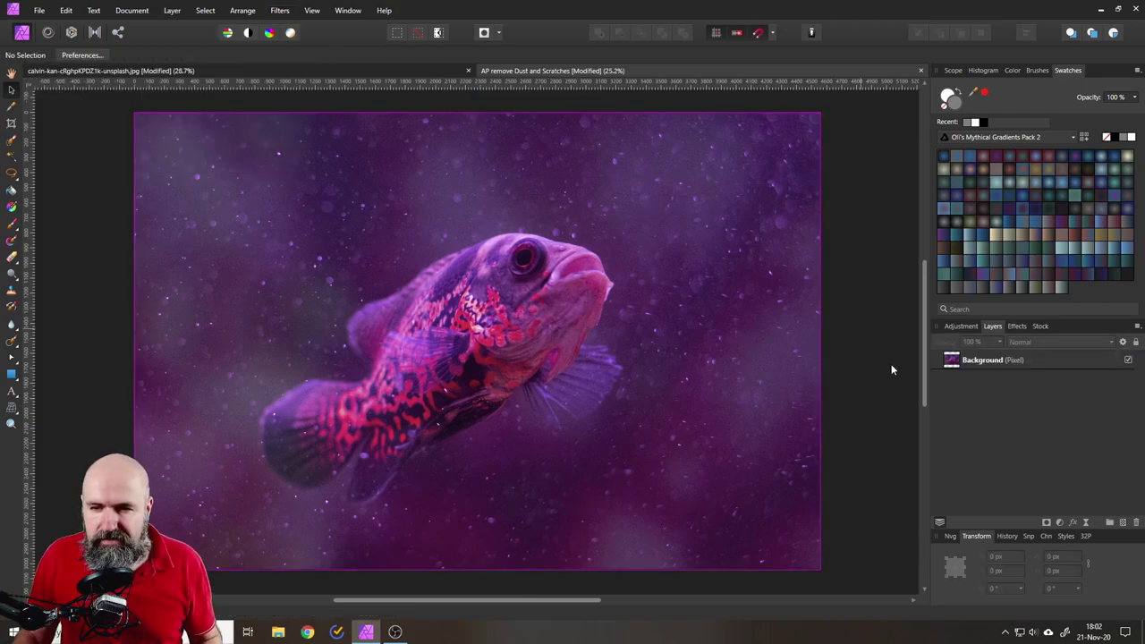
left_click(959, 362)
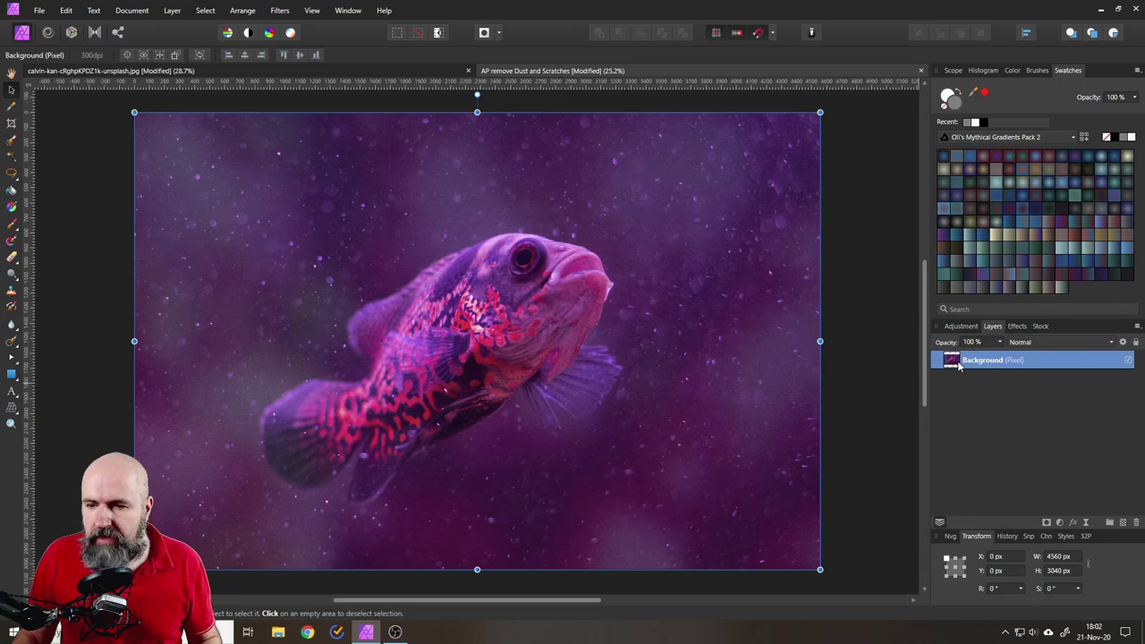
right_click(959, 362)
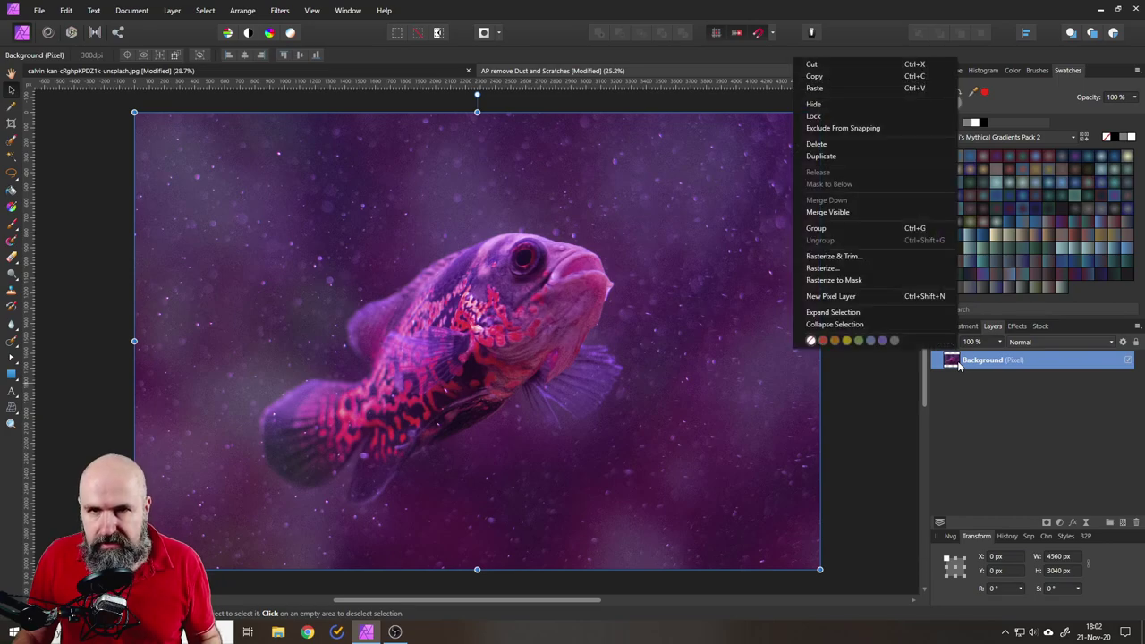
left_click(832, 157)
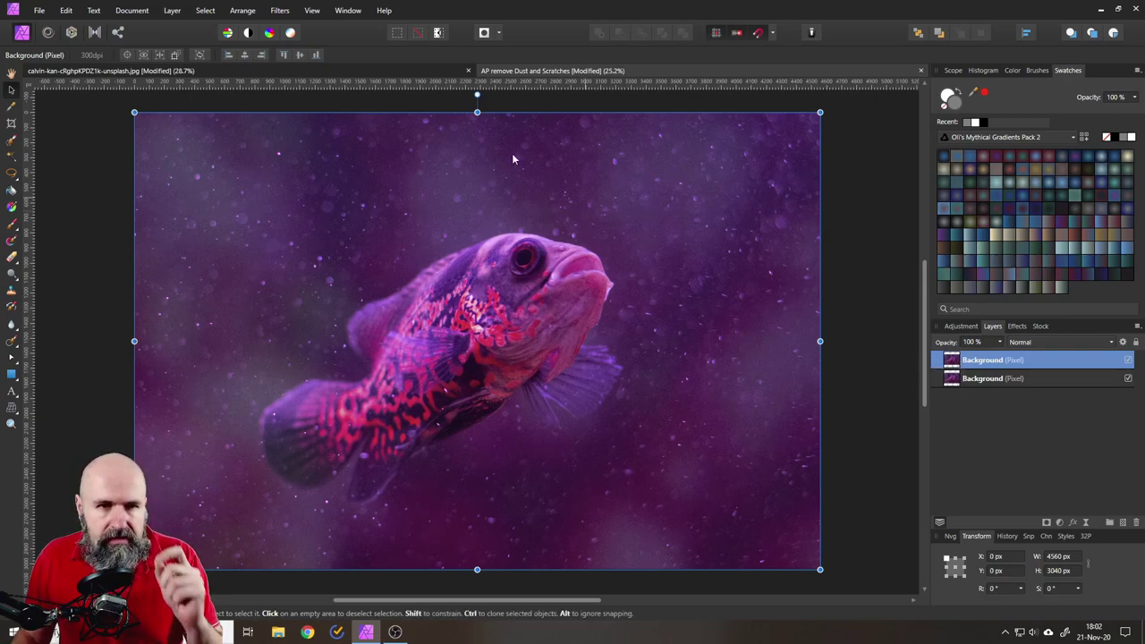
Step: Preview Noise > Dust & Scratches on the duplicate, comparing radius values and ending at 55.7 px
left_click(281, 11)
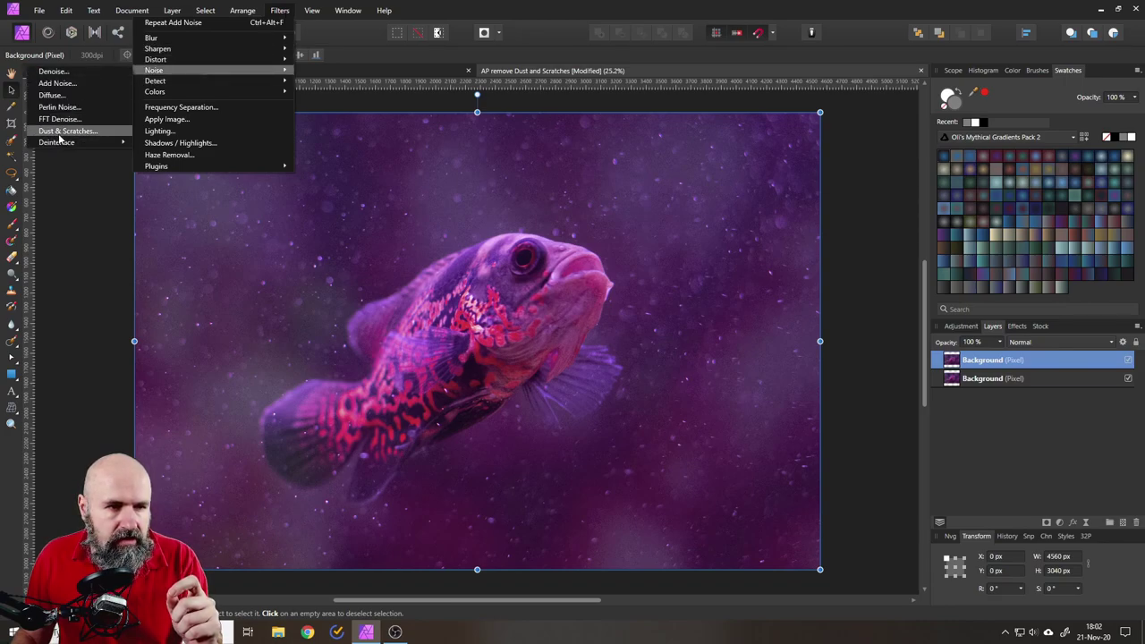
left_click(59, 131)
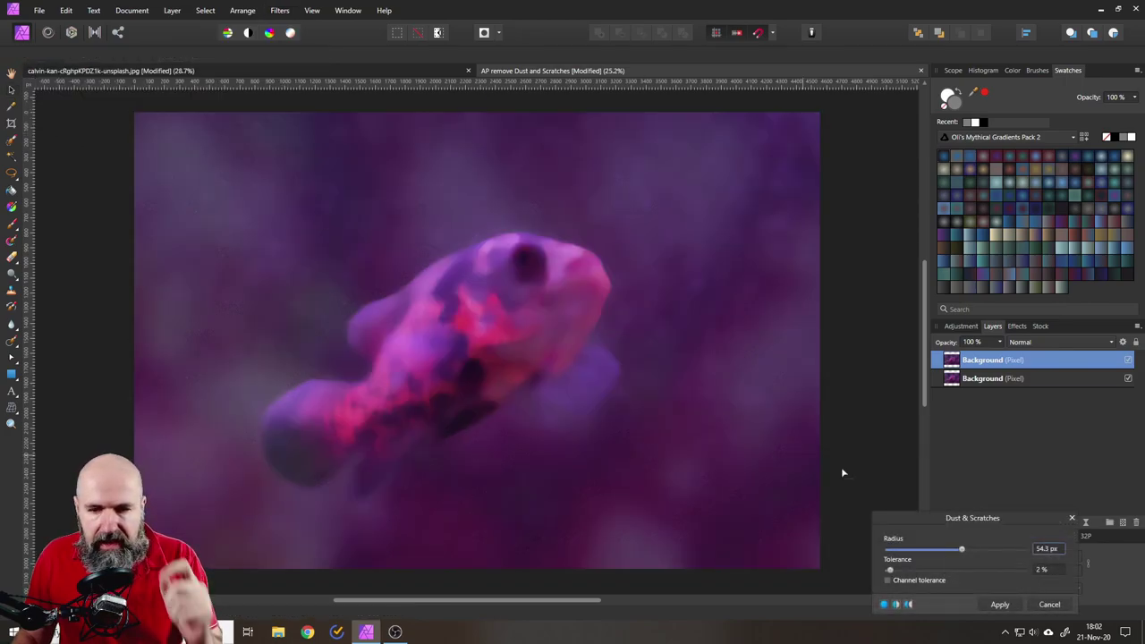
left_click_drag(901, 515, 698, 389)
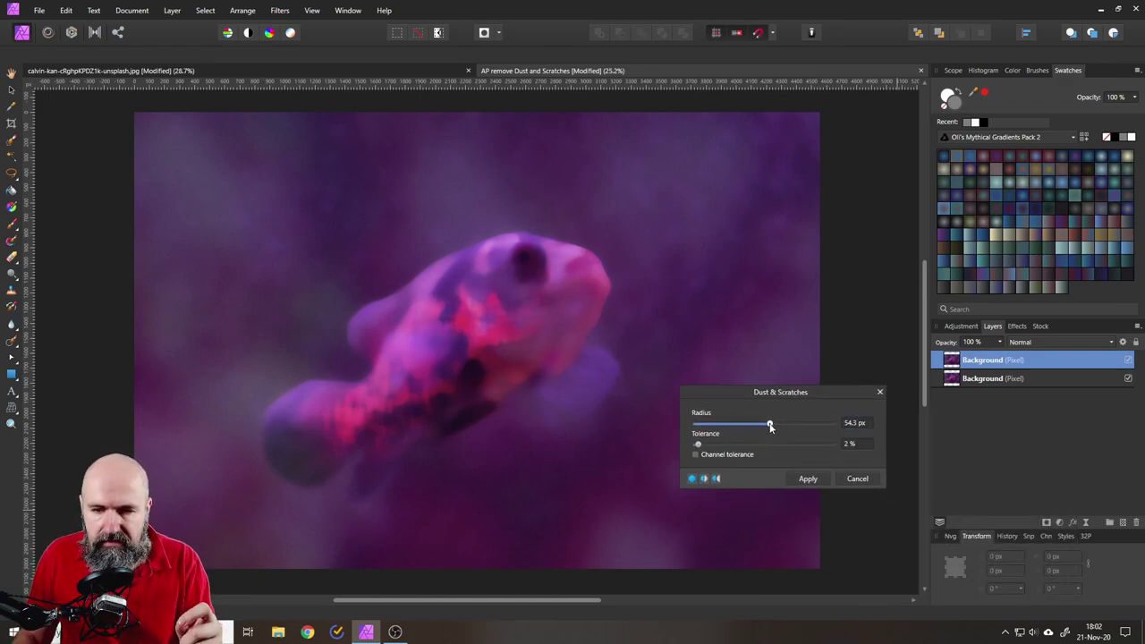
left_click_drag(770, 423, 727, 430)
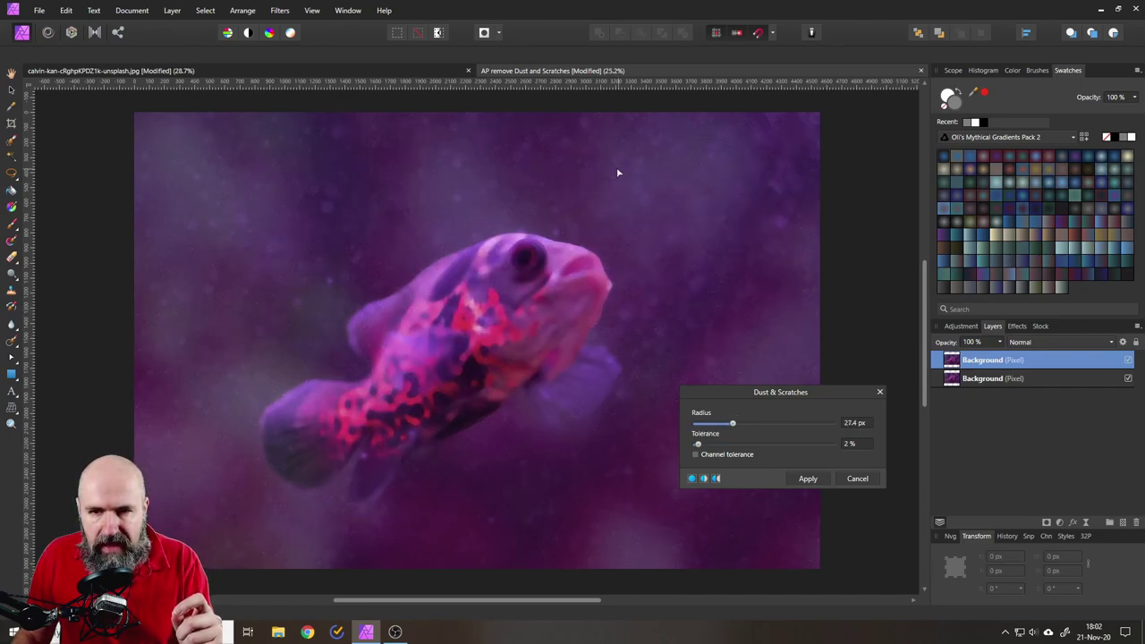
scroll(628, 171, "up", 3)
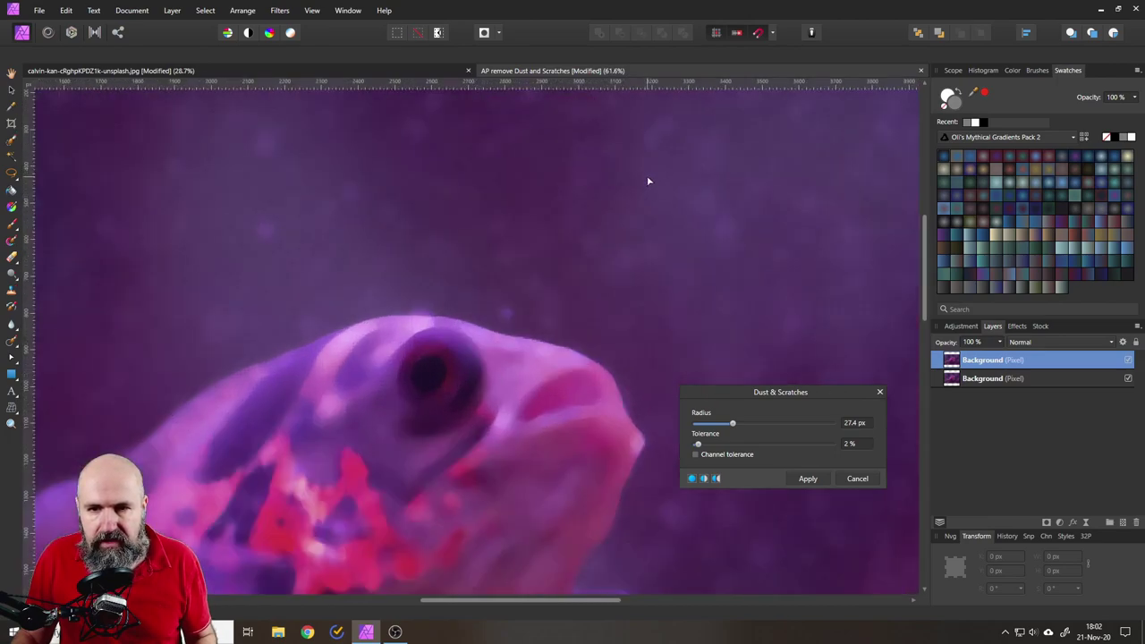
scroll(648, 180, "up", 1)
mouse_move(732, 424)
left_mouse_down()
mouse_move(696, 424)
mouse_move(723, 426)
left_mouse_up()
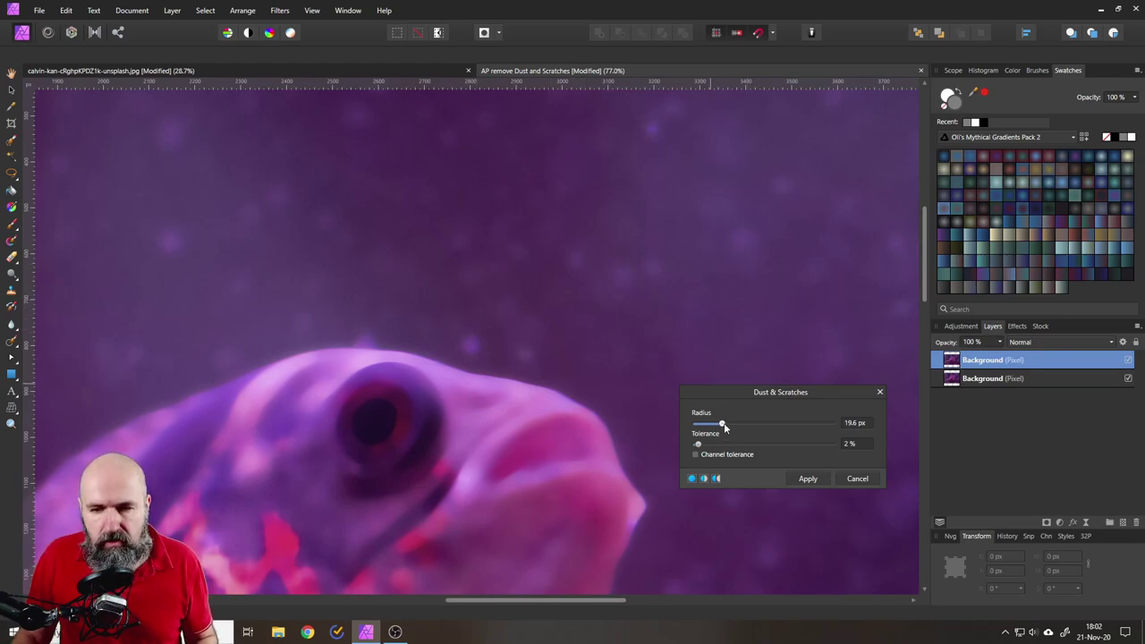
left_click_drag(724, 428, 773, 429)
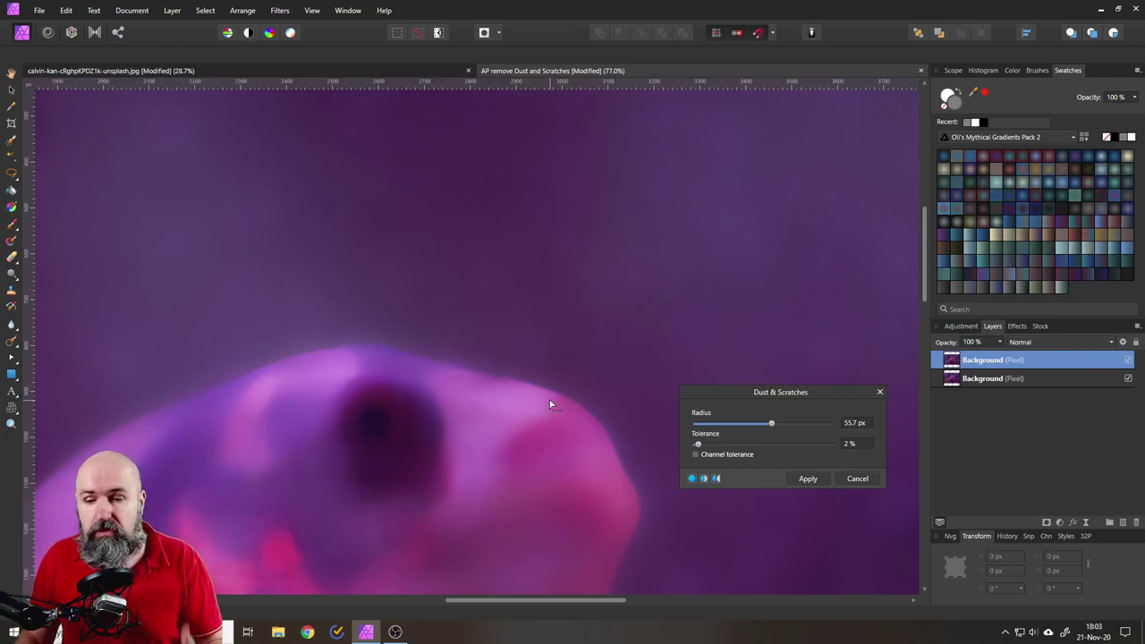
Step: Cancel the Dust & Scratches preview, then push-warp the fish's head and mouth in Liquify and apply
left_click(855, 479)
scroll(593, 387, "down", 6, "ctrl")
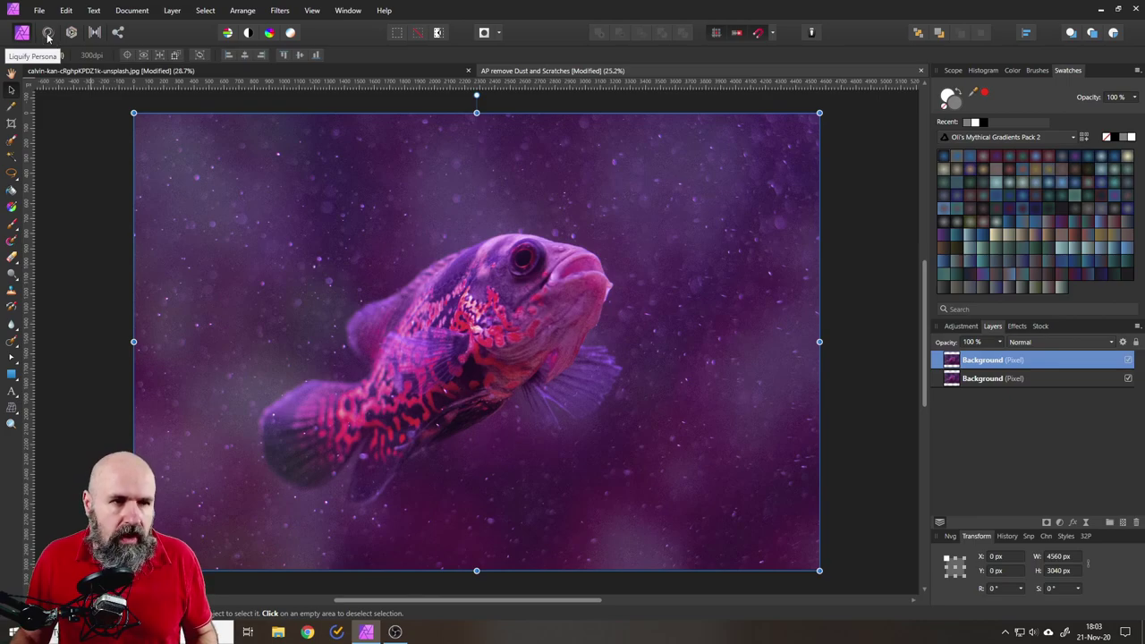
left_click(48, 38)
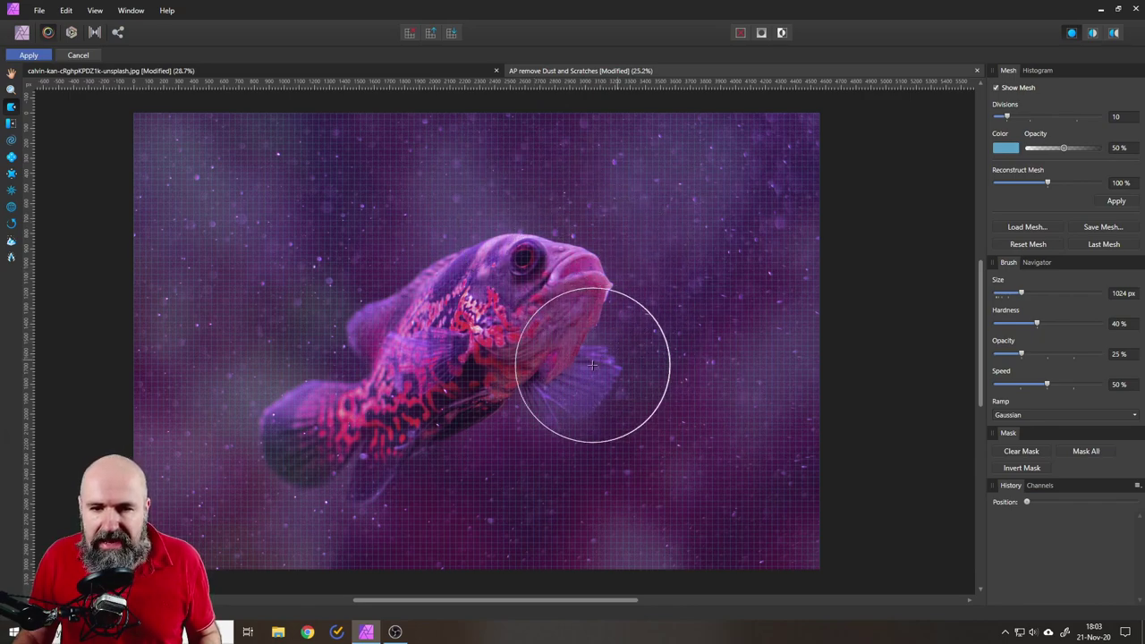
mouse_move(501, 233)
left_mouse_down()
mouse_move(551, 237)
mouse_move(544, 246)
mouse_move(592, 250)
mouse_move(582, 259)
mouse_move(604, 280)
mouse_move(594, 281)
mouse_move(603, 316)
mouse_move(591, 316)
mouse_move(616, 352)
mouse_move(604, 357)
mouse_move(614, 367)
mouse_move(609, 391)
mouse_move(597, 387)
mouse_move(600, 419)
mouse_move(581, 406)
mouse_move(576, 422)
mouse_move(550, 421)
mouse_move(520, 391)
mouse_move(487, 411)
mouse_move(479, 404)
mouse_move(482, 419)
mouse_move(447, 428)
mouse_move(434, 447)
mouse_move(414, 445)
mouse_move(386, 489)
mouse_move(386, 479)
mouse_move(364, 498)
mouse_move(349, 498)
mouse_move(359, 494)
mouse_move(344, 467)
mouse_move(354, 456)
mouse_move(298, 481)
mouse_move(307, 474)
mouse_move(262, 453)
mouse_move(274, 451)
mouse_move(266, 412)
mouse_move(283, 415)
mouse_move(302, 386)
mouse_move(358, 380)
mouse_move(358, 311)
mouse_move(468, 246)
mouse_move(460, 229)
mouse_move(539, 236)
mouse_move(590, 288)
mouse_move(565, 255)
left_mouse_up()
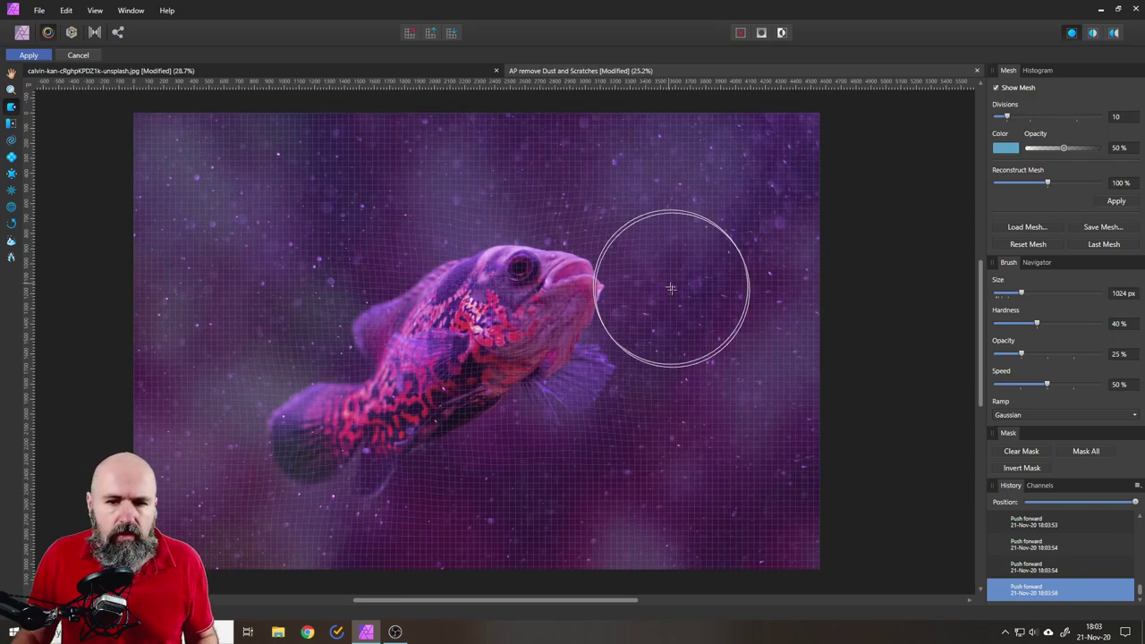
left_click(29, 56)
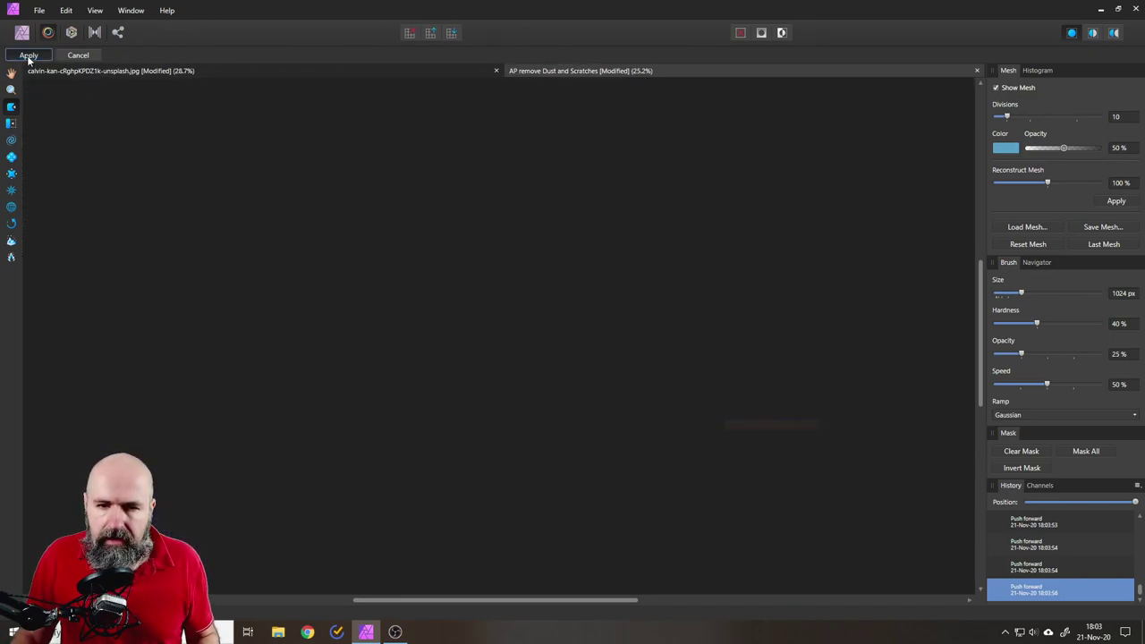
Step: Toggle the liquified layer's visibility a few times to compare it with the original
left_click(1128, 359)
left_click(1129, 360)
left_click(1129, 360)
left_click(1129, 359)
left_click(1128, 360)
left_click(1129, 360)
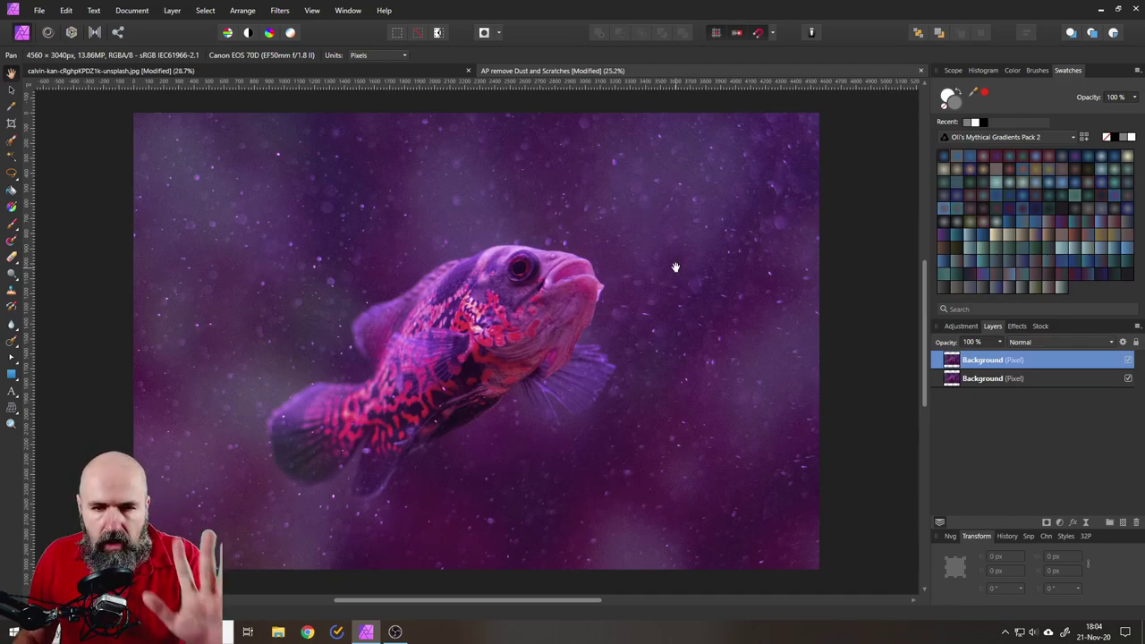
Step: Open Dust & Scratches on the top layer with radius 75.7 px and tolerance 3%
left_click(284, 10)
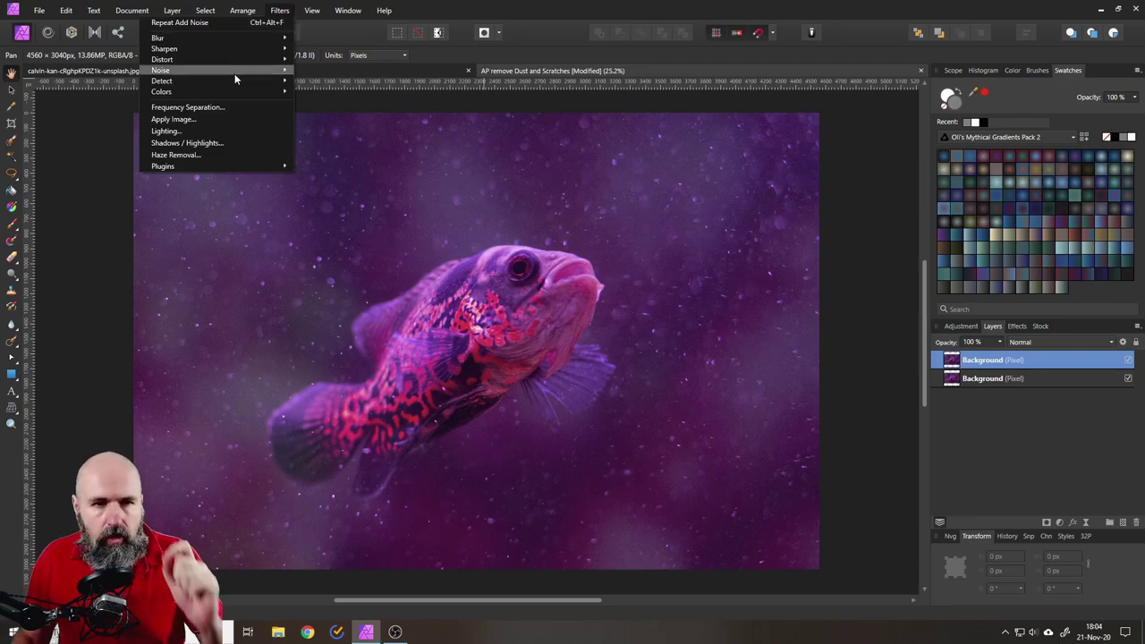
mouse_move(234, 73)
left_click(82, 132)
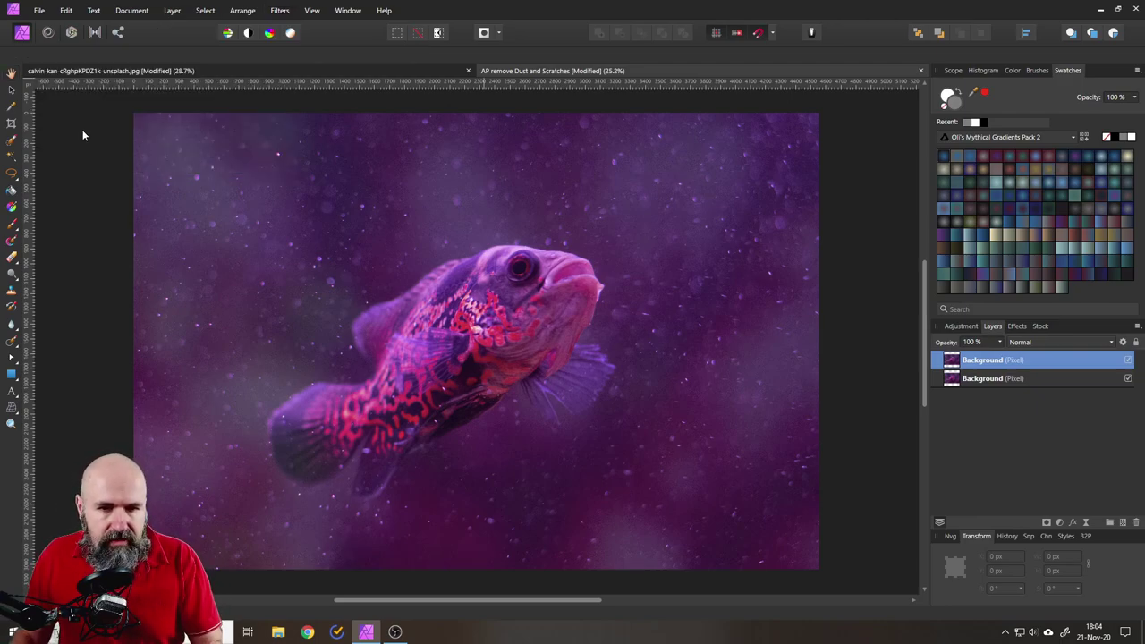
scroll(574, 240, "up", 3)
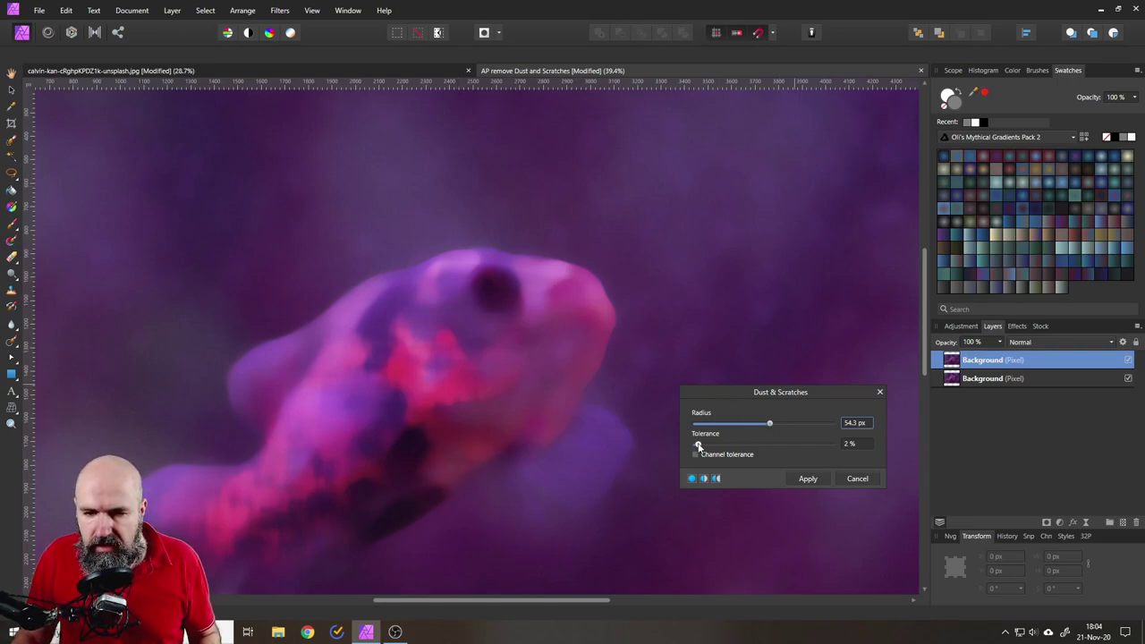
left_click_drag(769, 426, 799, 423)
scroll(578, 309, "down", 5)
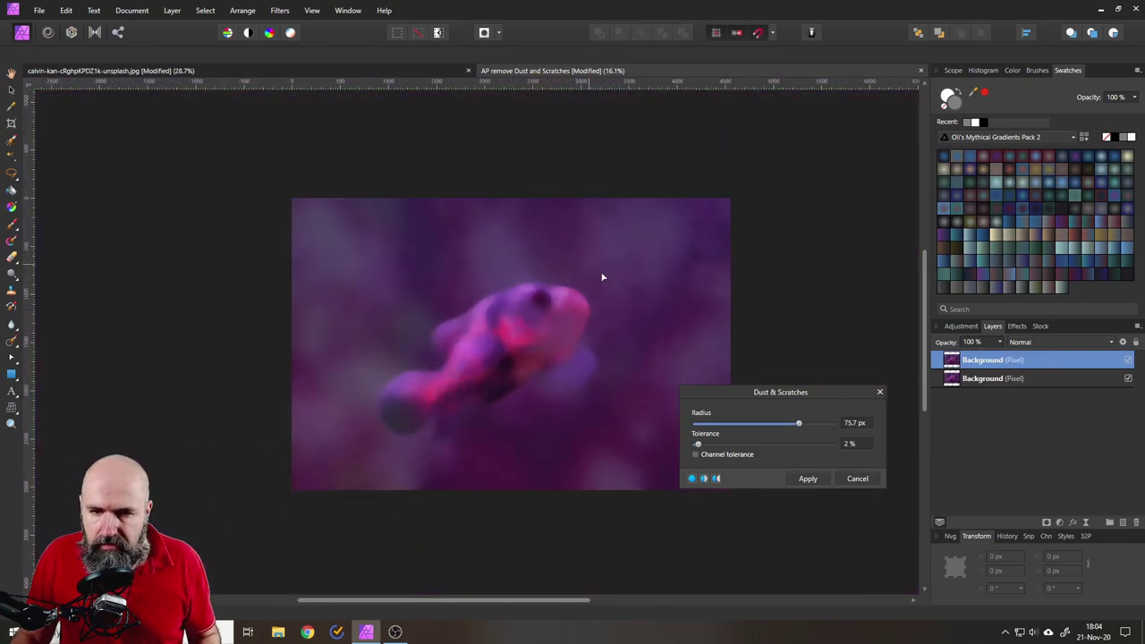
scroll(603, 292, "up", 3)
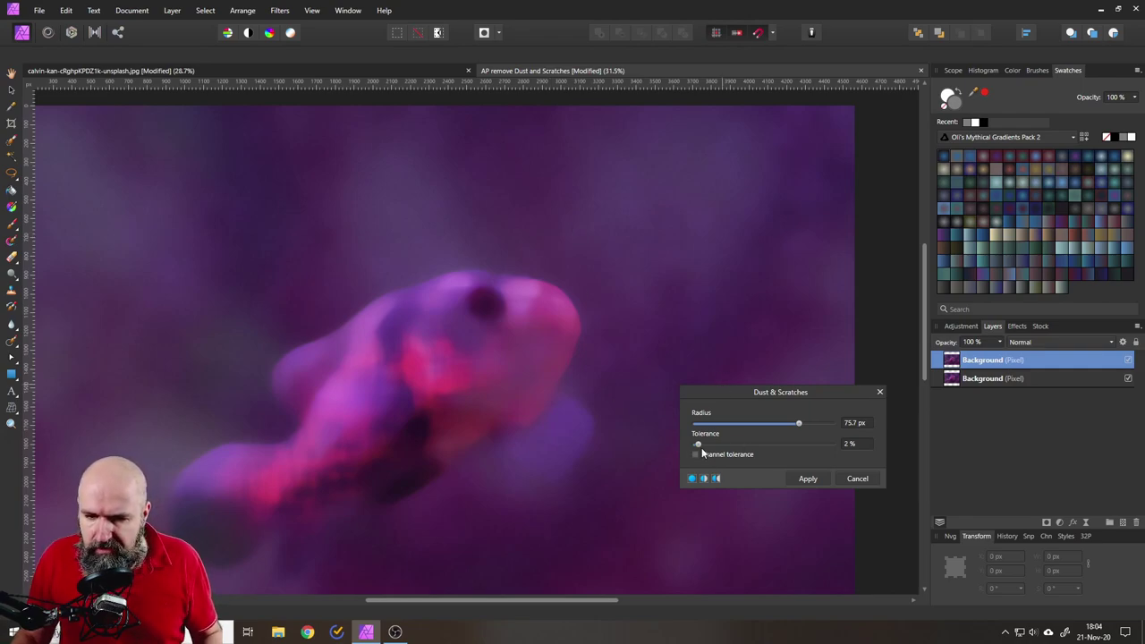
left_click_drag(701, 447, 695, 444)
scroll(615, 285, "up", 5)
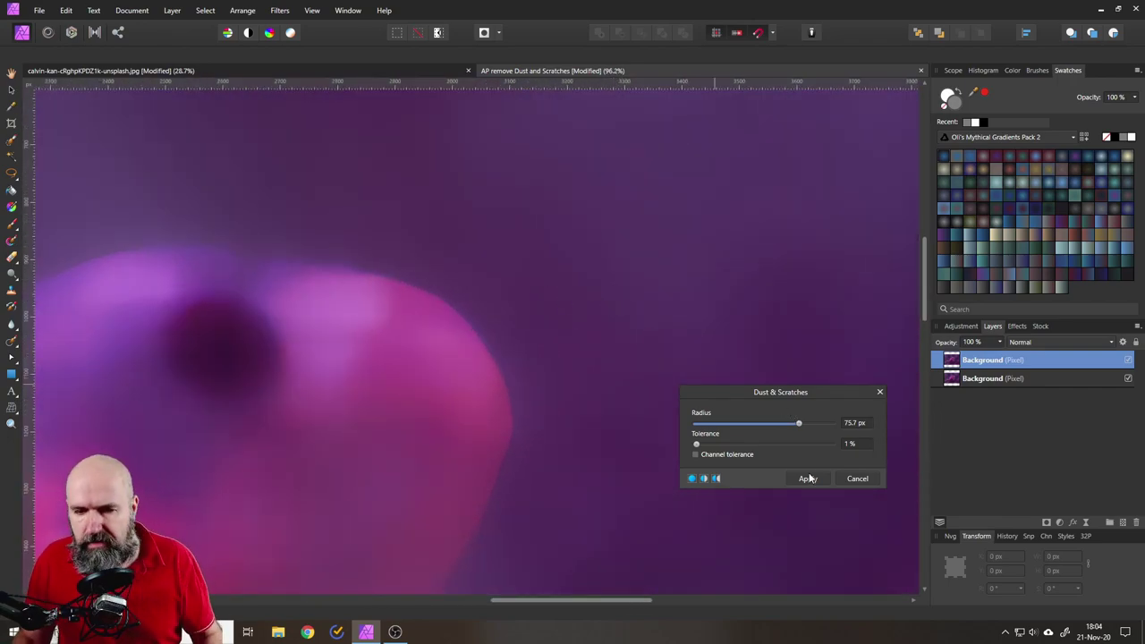
scroll(864, 445, "down", 1)
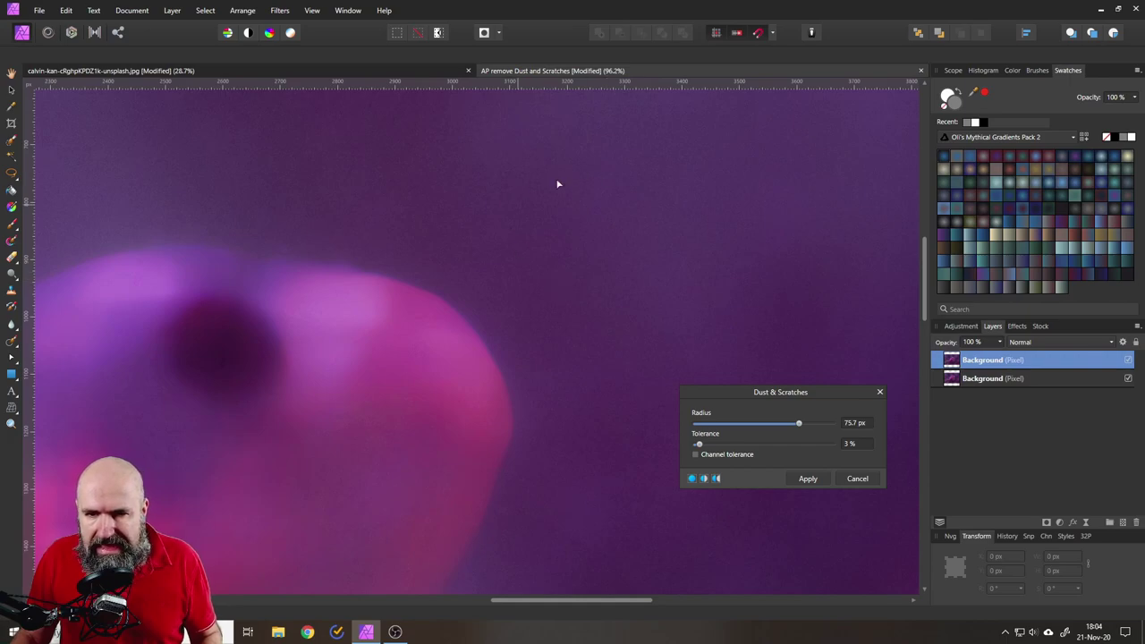
Step: Pan around the background and the fish's upper body to check the blur preview for specks
left_click_drag(585, 198, 595, 514)
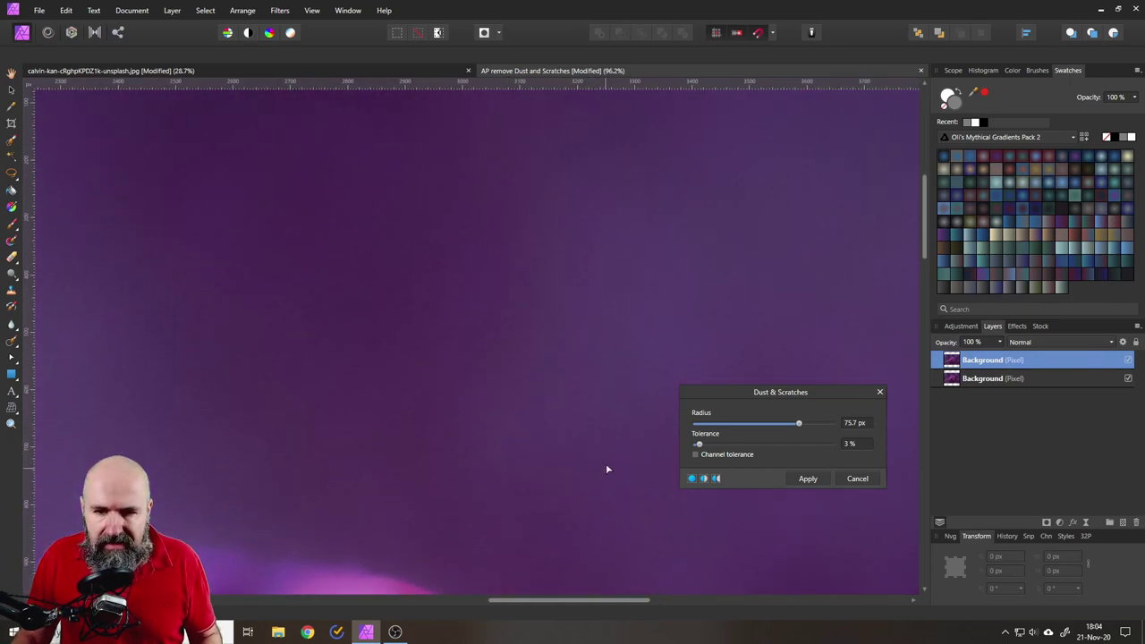
scroll(590, 429, "down", 3)
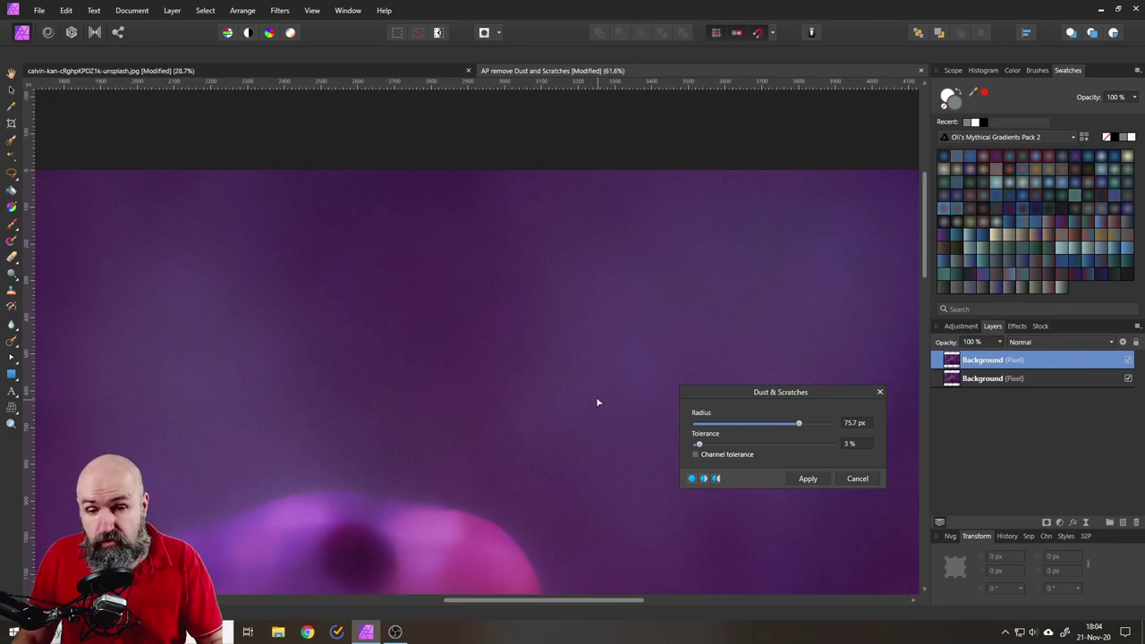
left_click_drag(597, 404, 501, 325)
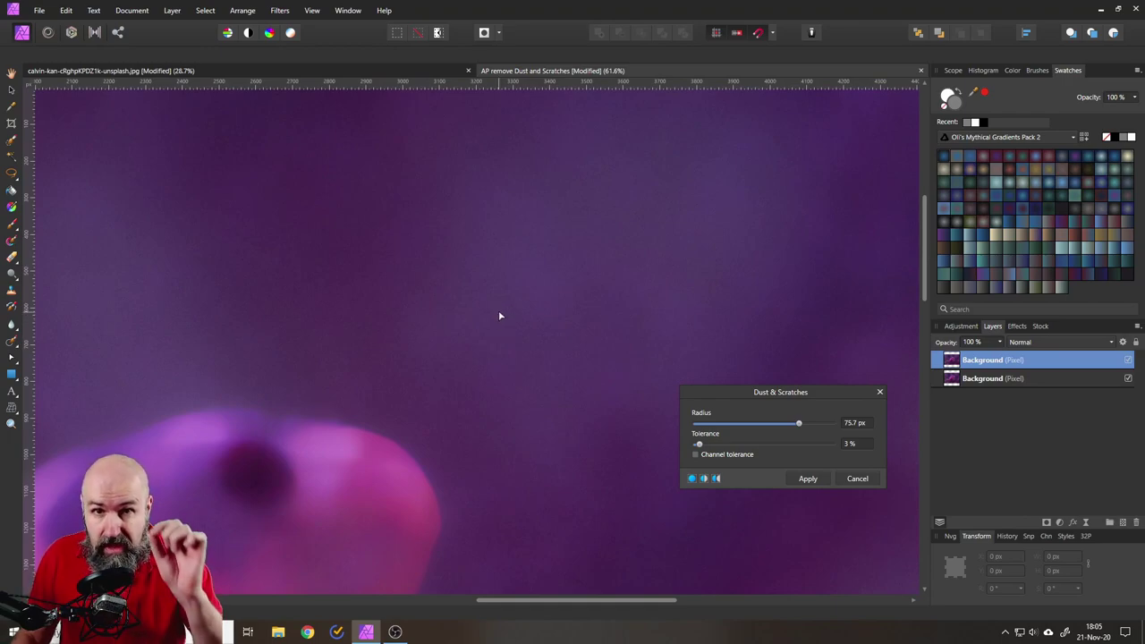
left_click_drag(590, 442, 536, 199)
left_click_drag(585, 388, 580, 269)
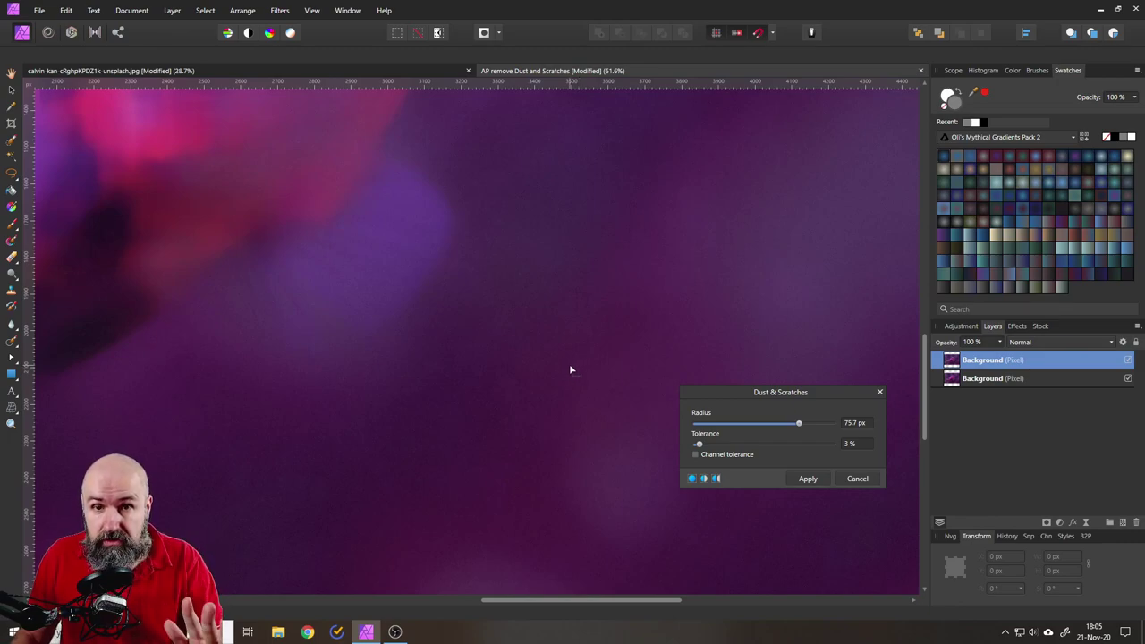
Step: Apply the Dust & Scratches blur and fit the whole photo in view
left_click(793, 480)
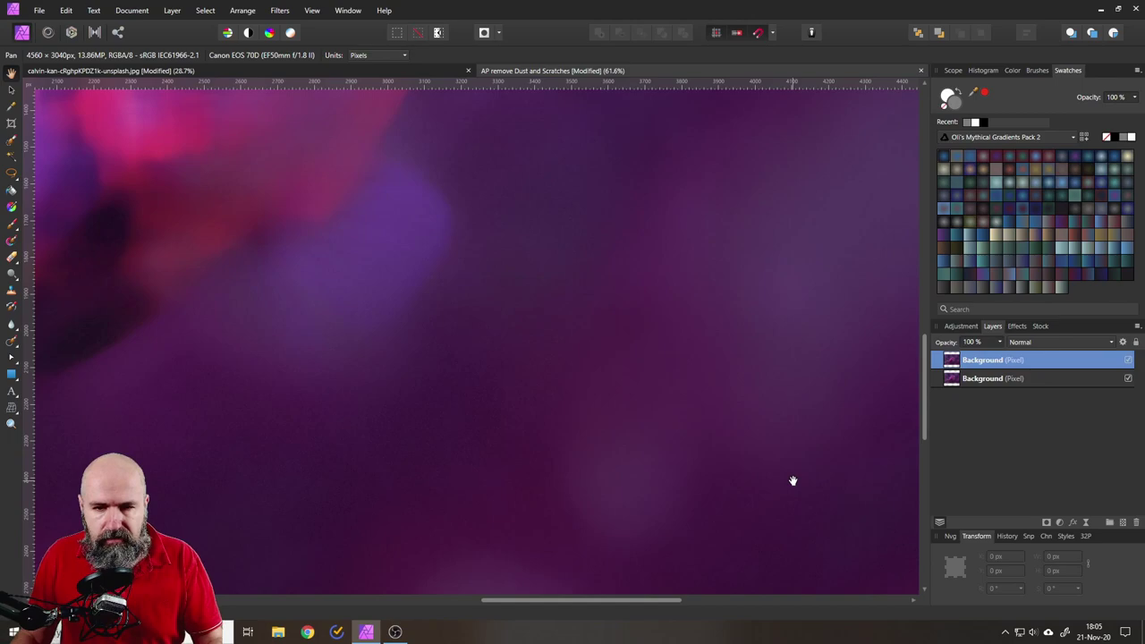
scroll(506, 323, "down", 5)
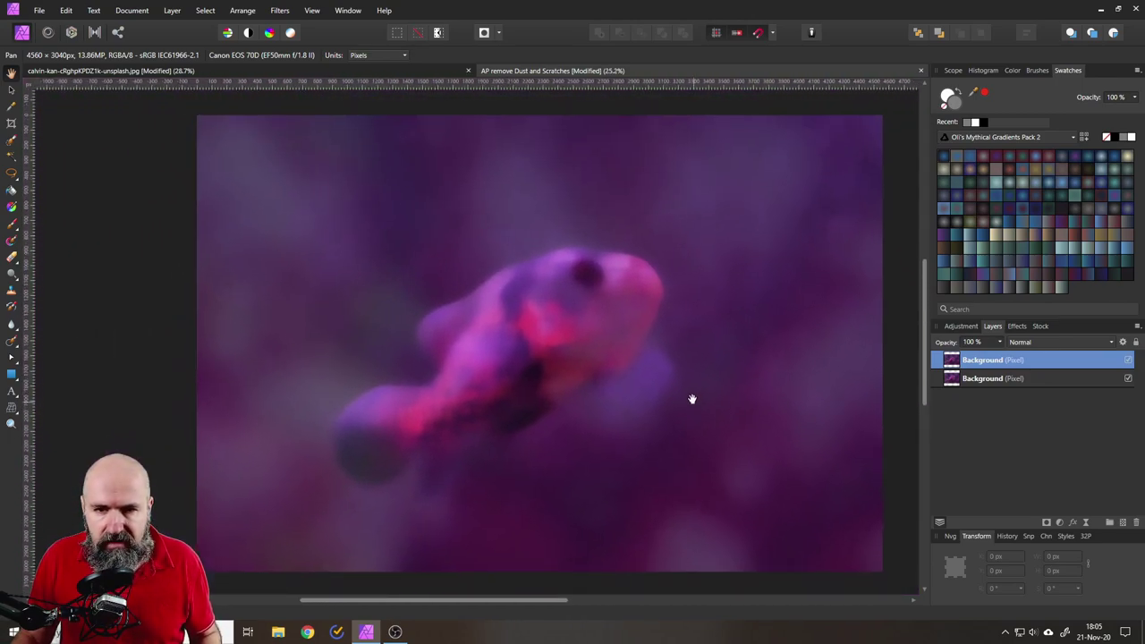
left_click_drag(691, 399, 688, 397)
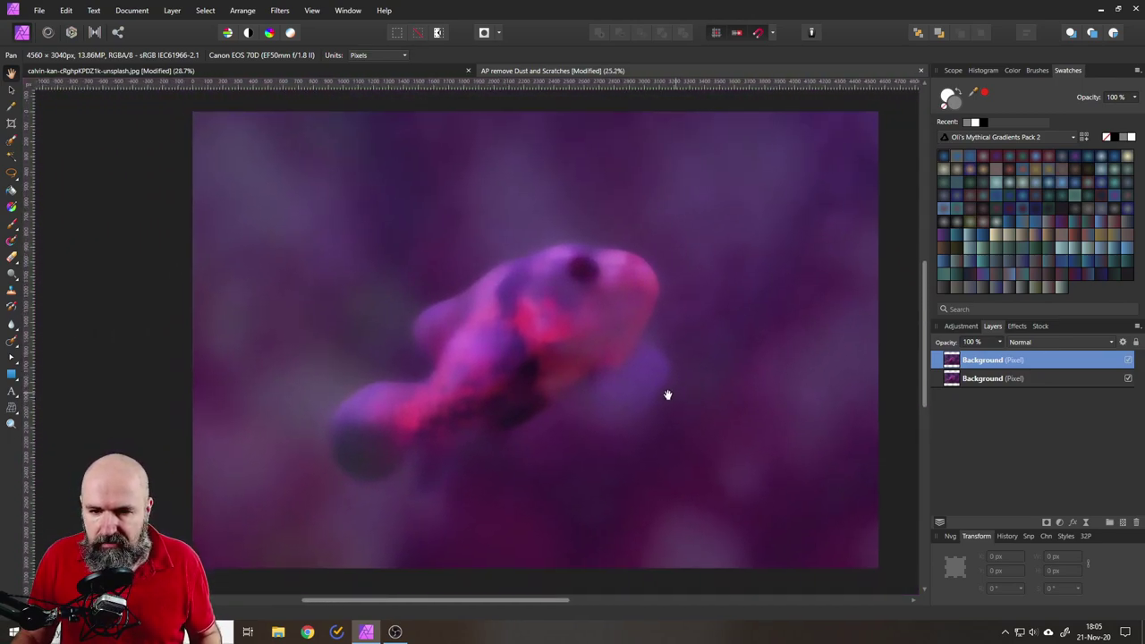
Step: Toggle the blurred layer's visibility to compare it with the sharp original, leaving it shown
left_click(1127, 361)
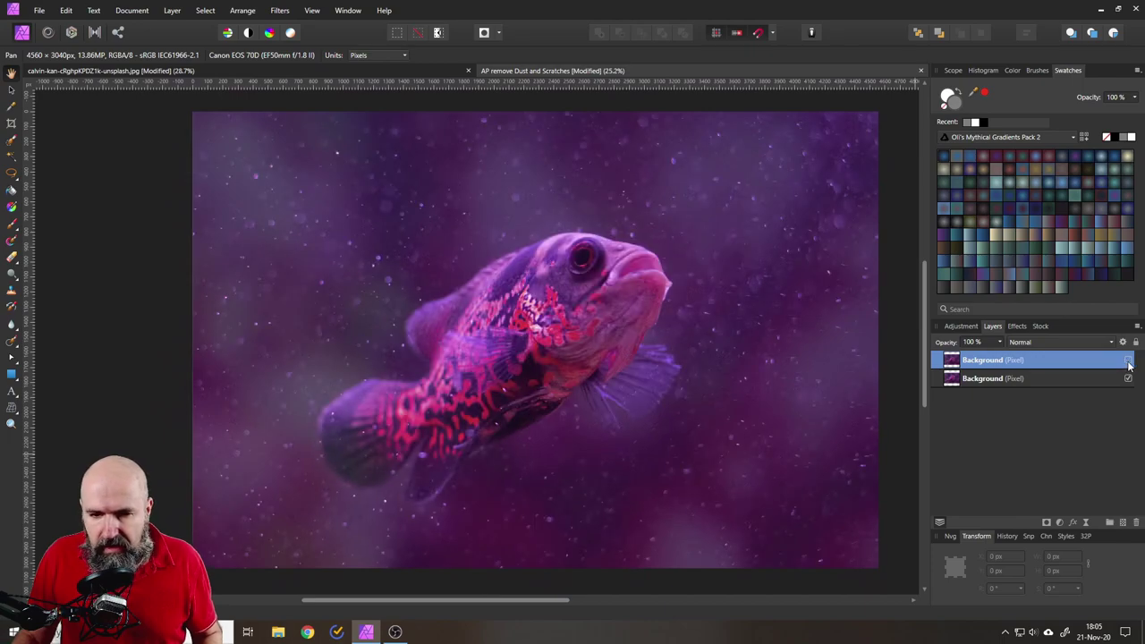
left_click(1128, 361)
left_click(1128, 361)
left_click(1127, 361)
left_click(1128, 361)
left_click(1128, 361)
left_click(1128, 362)
left_click(1128, 361)
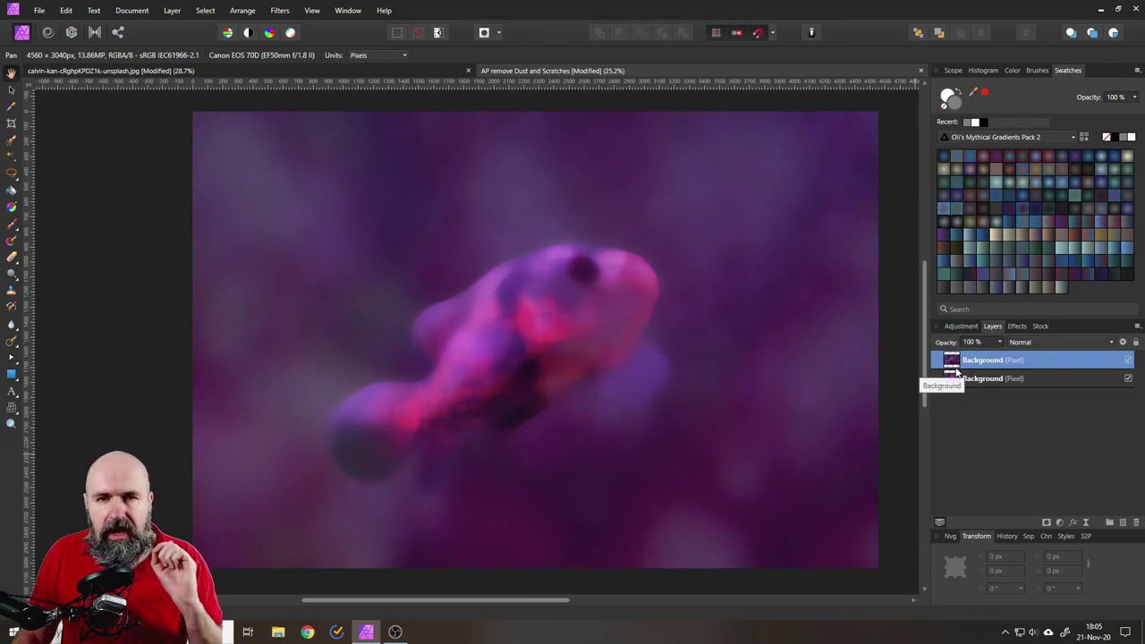
Step: Add a mask to the blurred layer and set up the Paint Brush with black
left_click(1047, 522)
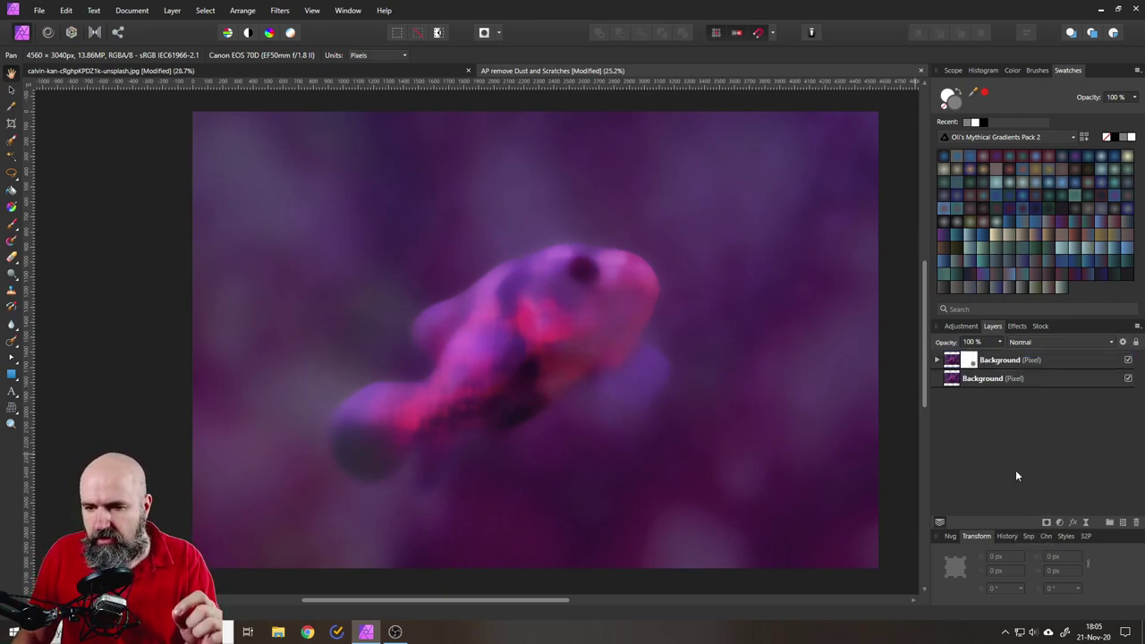
left_click(938, 360)
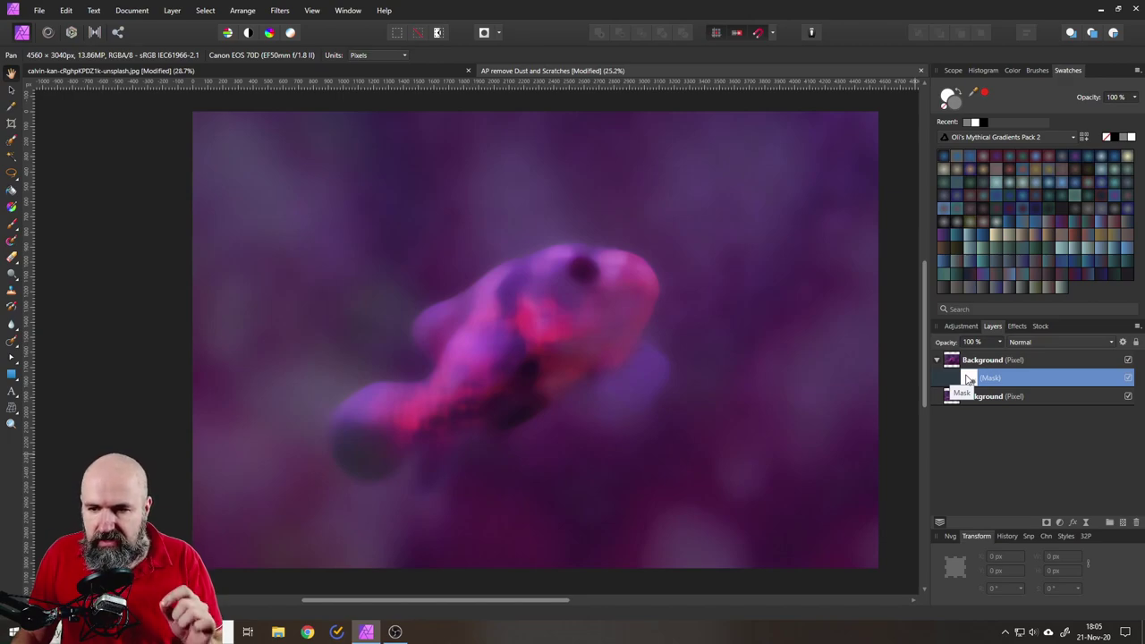
left_click(12, 225)
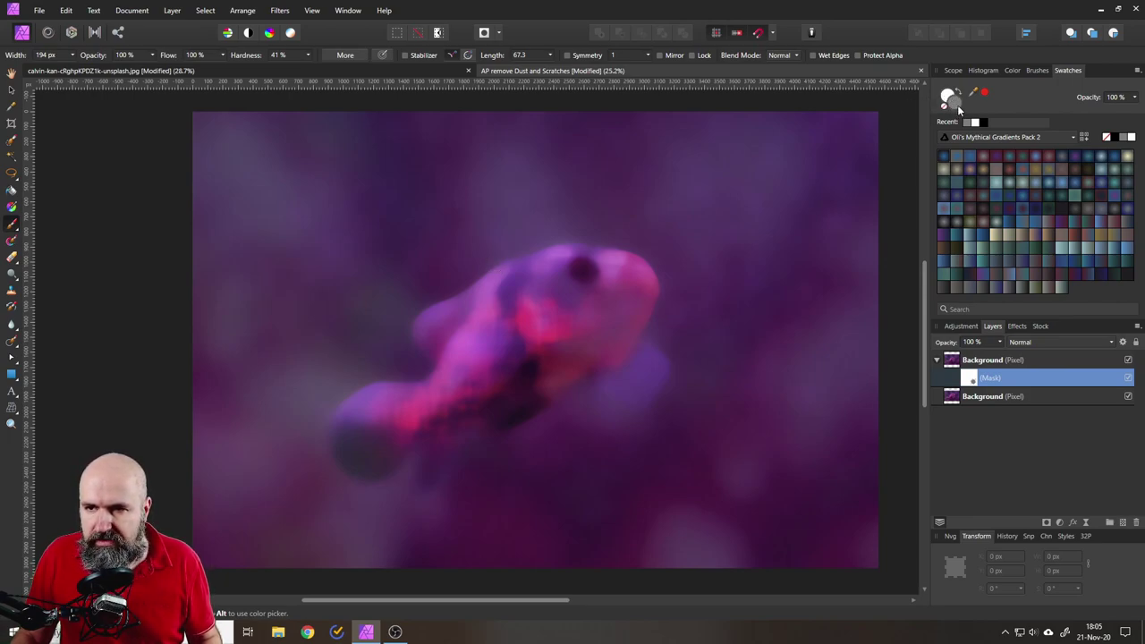
double_click(958, 106)
left_click(401, 411)
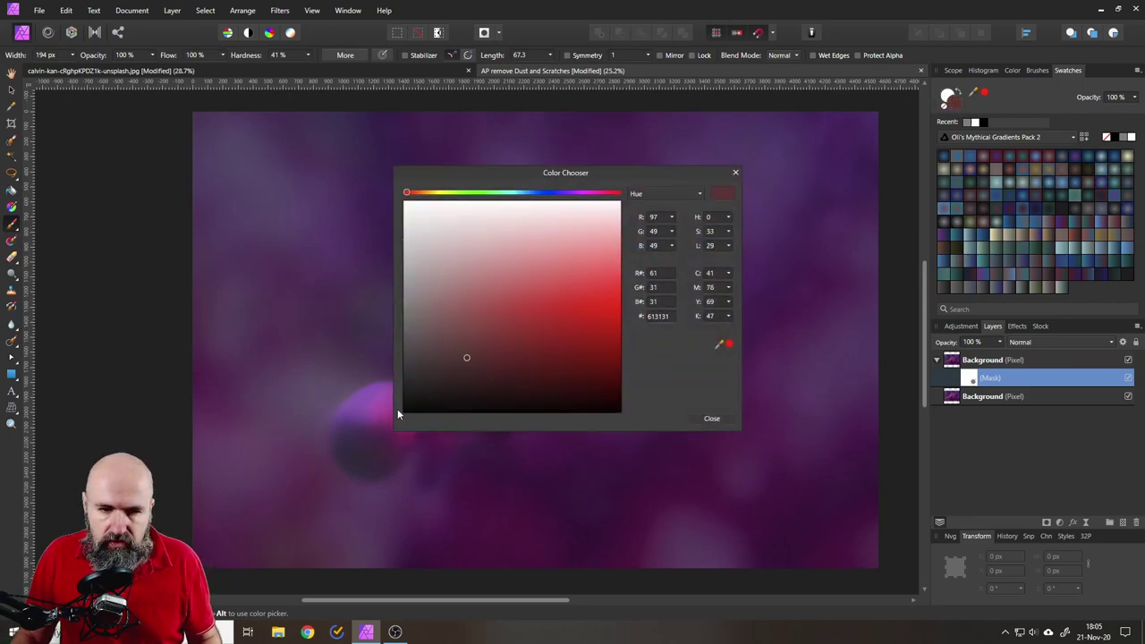
left_click(735, 172)
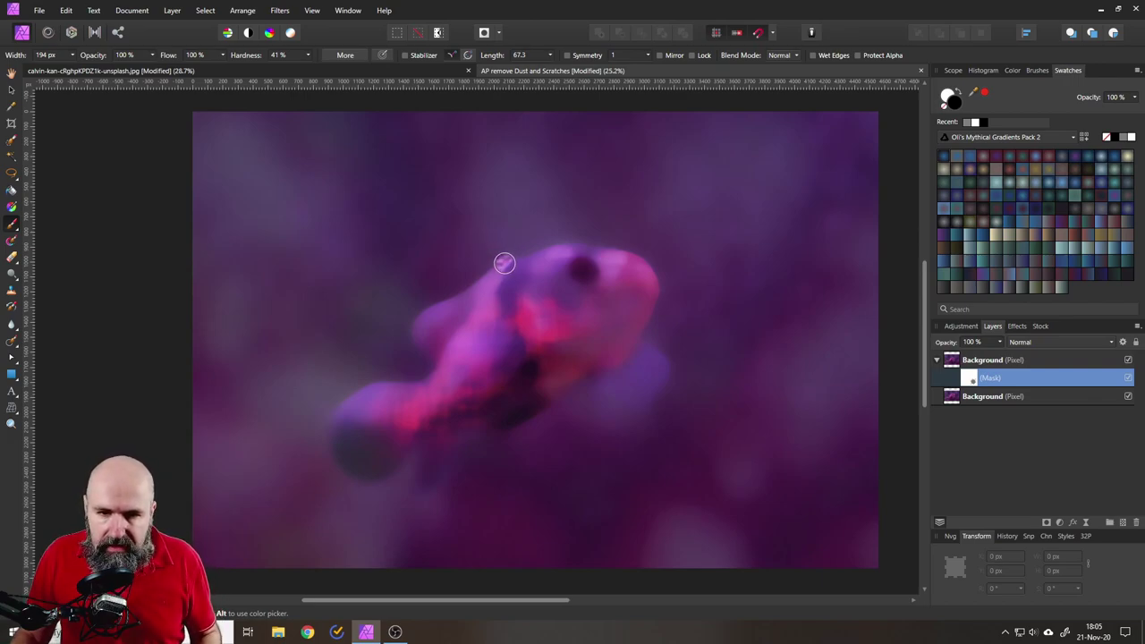
Step: Paint the mask over the fish's top edge, right edge, fin, tail and lower body to reveal sharp detail
mouse_move(499, 262)
left_mouse_down()
mouse_move(604, 234)
mouse_move(643, 257)
mouse_move(663, 304)
left_mouse_up()
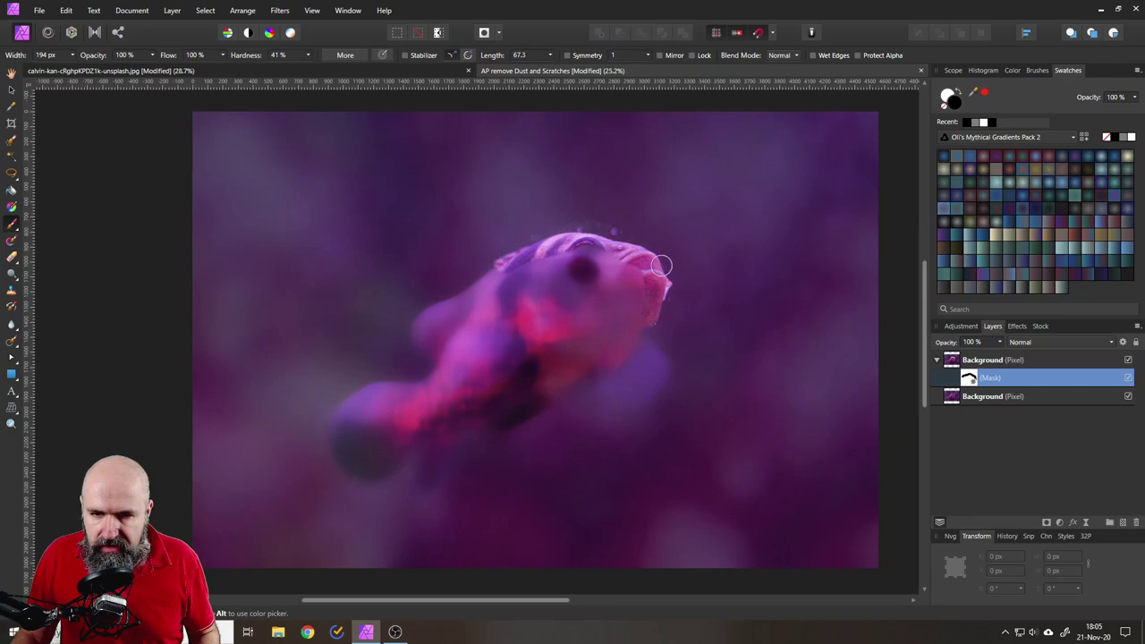
mouse_move(668, 349)
left_mouse_down()
mouse_move(659, 385)
mouse_move(671, 375)
left_mouse_up()
mouse_move(624, 425)
left_mouse_down()
mouse_move(577, 396)
mouse_move(605, 428)
mouse_move(572, 402)
mouse_move(458, 452)
left_mouse_up()
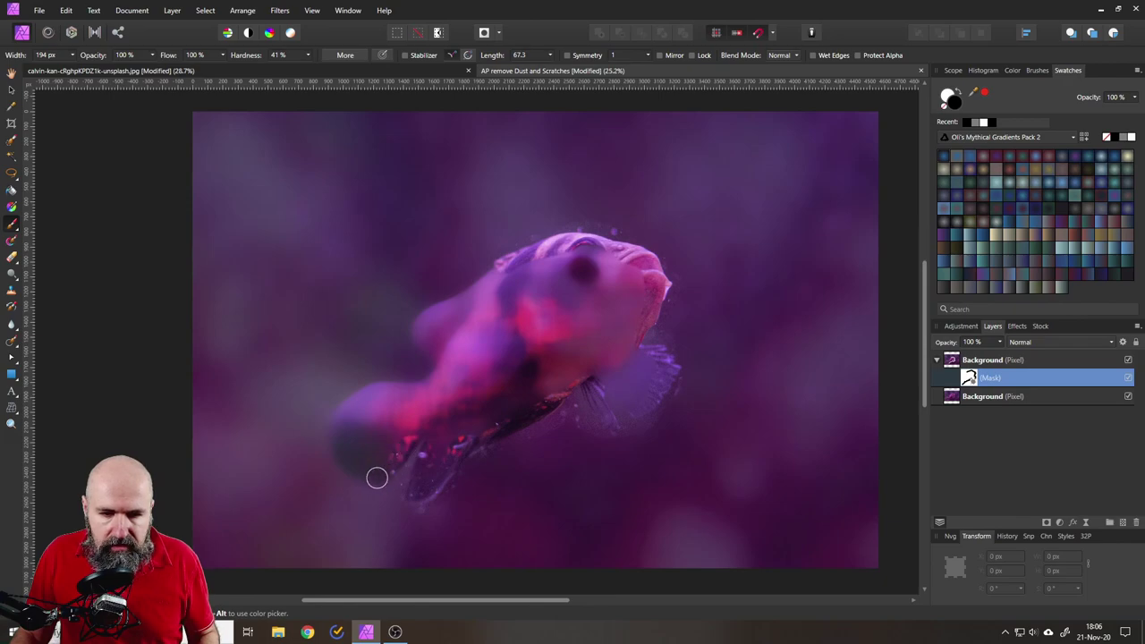
mouse_move(341, 465)
left_mouse_down()
mouse_move(331, 429)
mouse_move(340, 409)
mouse_move(326, 431)
mouse_move(334, 408)
mouse_move(363, 387)
mouse_move(433, 375)
mouse_move(413, 348)
mouse_move(417, 326)
mouse_move(519, 257)
mouse_move(441, 333)
mouse_move(452, 360)
mouse_move(517, 286)
mouse_move(562, 259)
mouse_move(623, 257)
mouse_move(644, 279)
mouse_move(583, 309)
mouse_move(591, 297)
mouse_move(524, 294)
mouse_move(462, 358)
mouse_move(470, 367)
mouse_move(533, 333)
mouse_move(525, 355)
mouse_move(572, 335)
mouse_move(614, 351)
left_mouse_up()
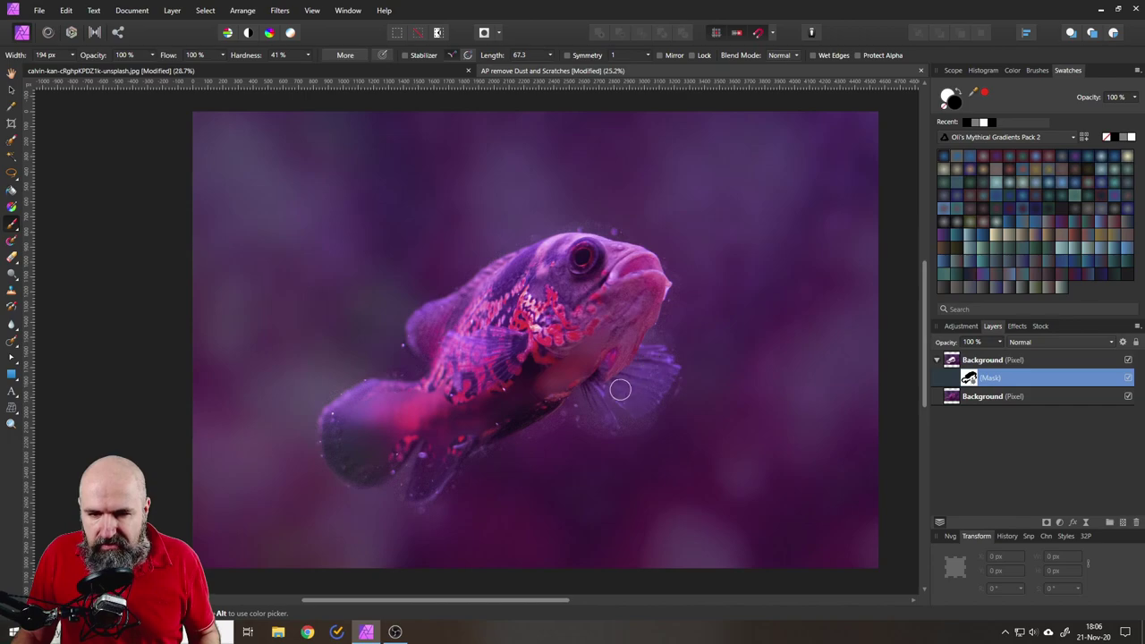
mouse_move(621, 397)
left_mouse_down()
mouse_move(584, 359)
mouse_move(456, 426)
mouse_move(432, 427)
mouse_move(399, 405)
mouse_move(356, 441)
left_mouse_up()
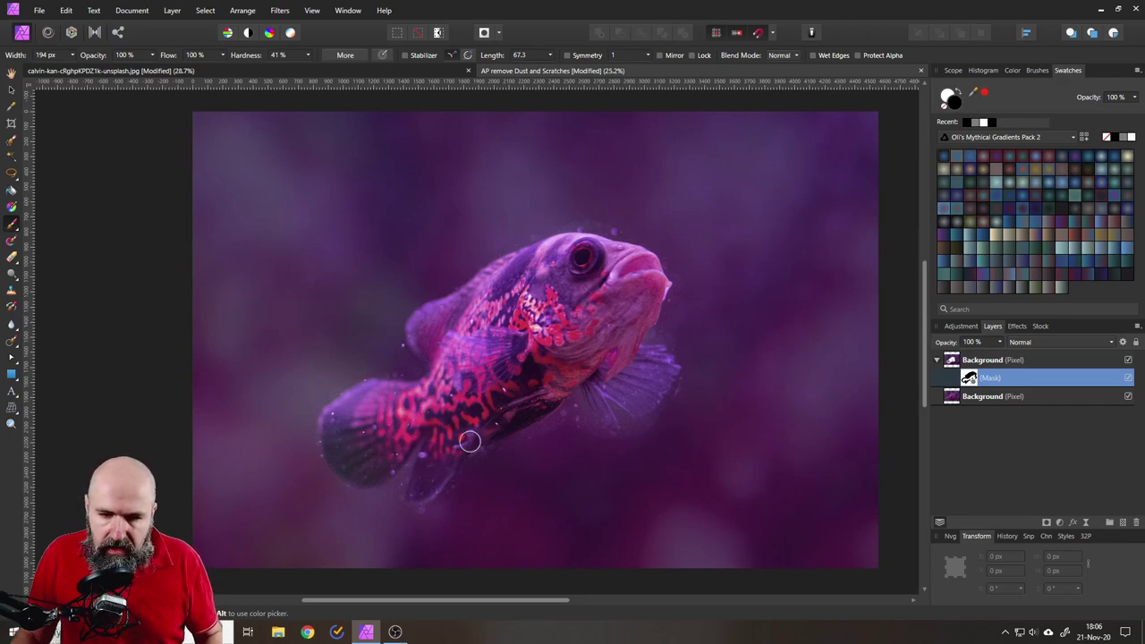
left_click(970, 380, "alt")
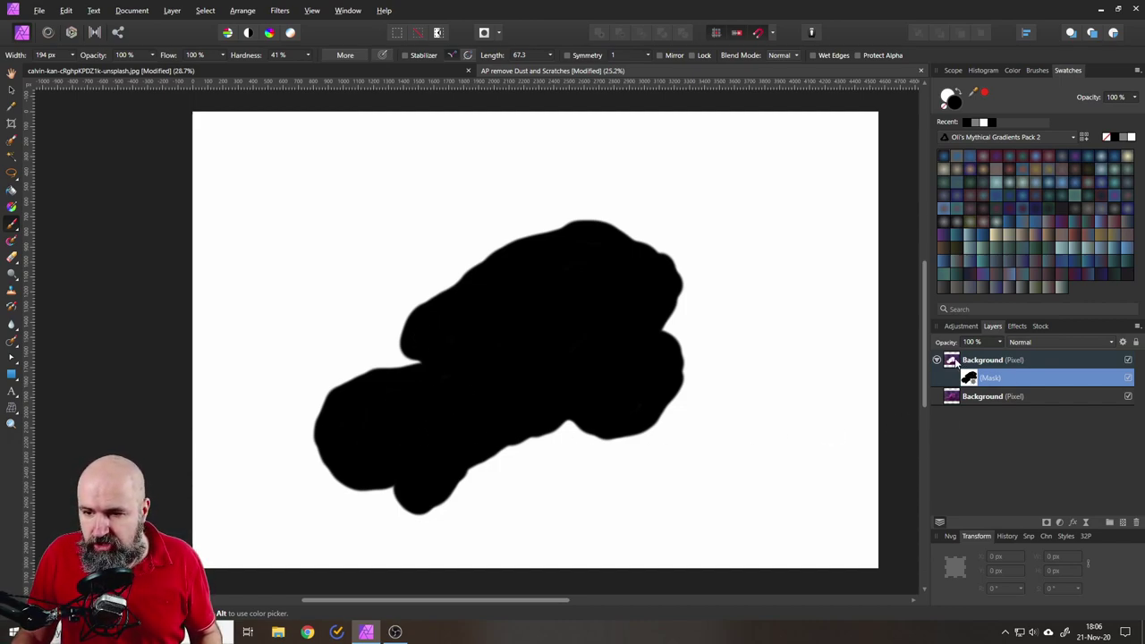
left_click(955, 361)
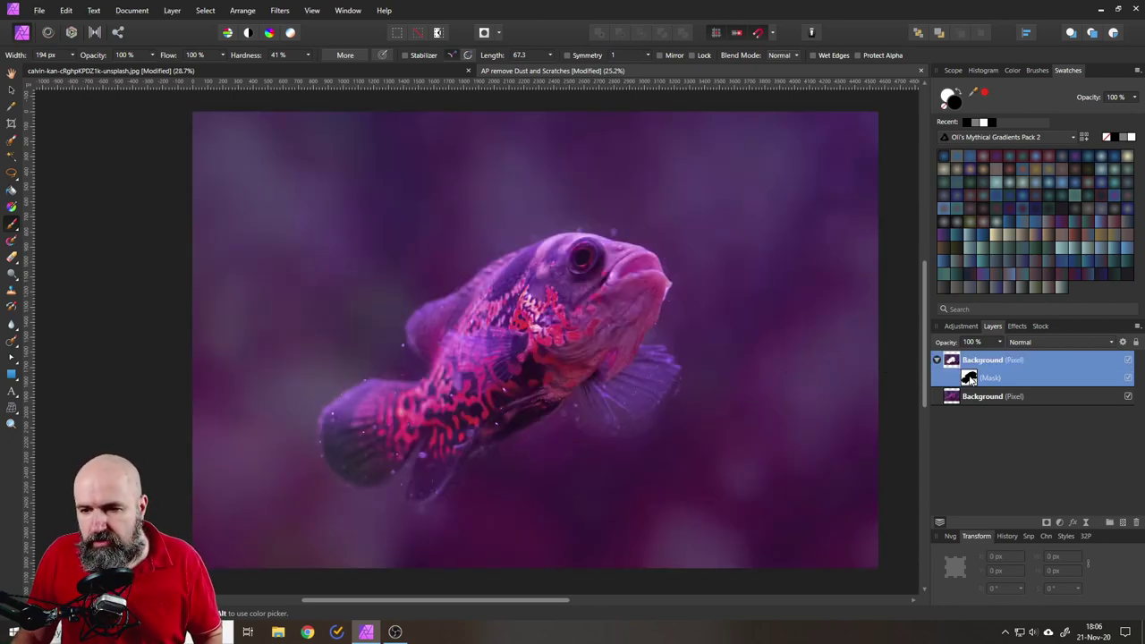
Step: Target the mask, zoom in, and paint out the dust spots above the fish's head
left_click(969, 379)
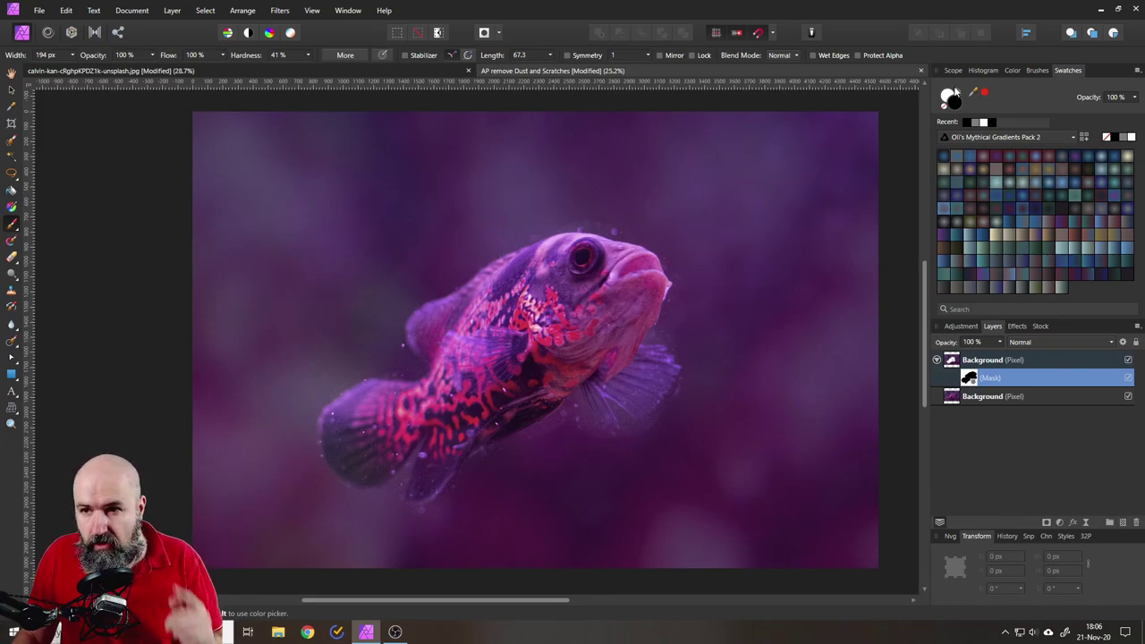
scroll(610, 206, "up", 5)
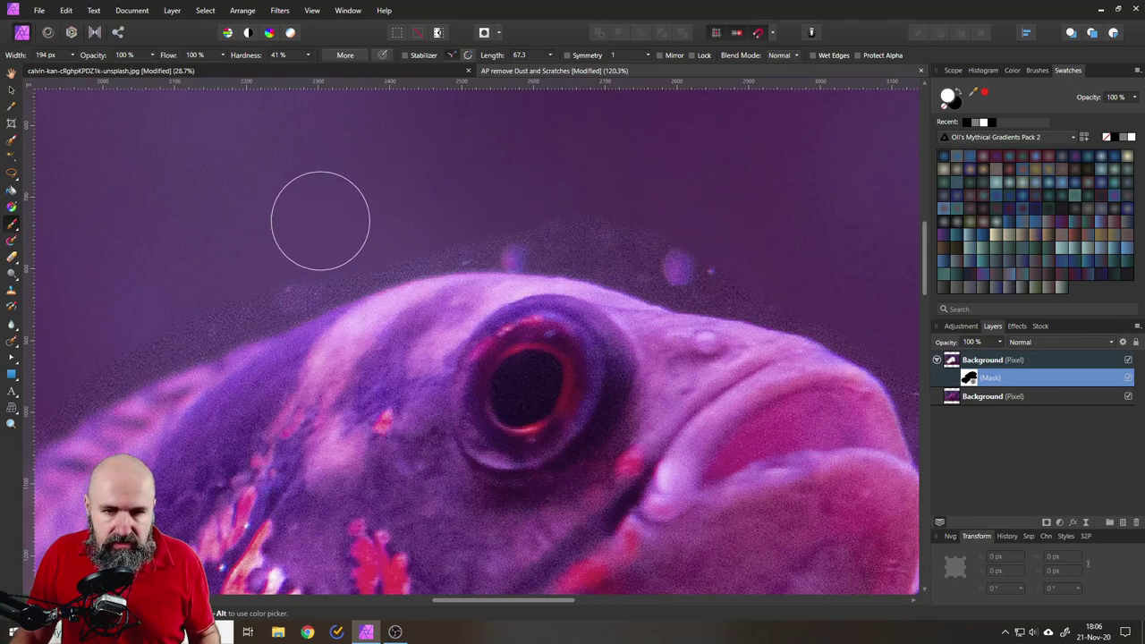
mouse_move(340, 215)
left_mouse_down()
mouse_move(519, 204)
mouse_move(593, 211)
mouse_move(477, 216)
mouse_move(665, 226)
mouse_move(615, 217)
mouse_move(626, 228)
mouse_move(603, 219)
mouse_move(750, 249)
mouse_move(689, 248)
mouse_move(731, 250)
left_mouse_up()
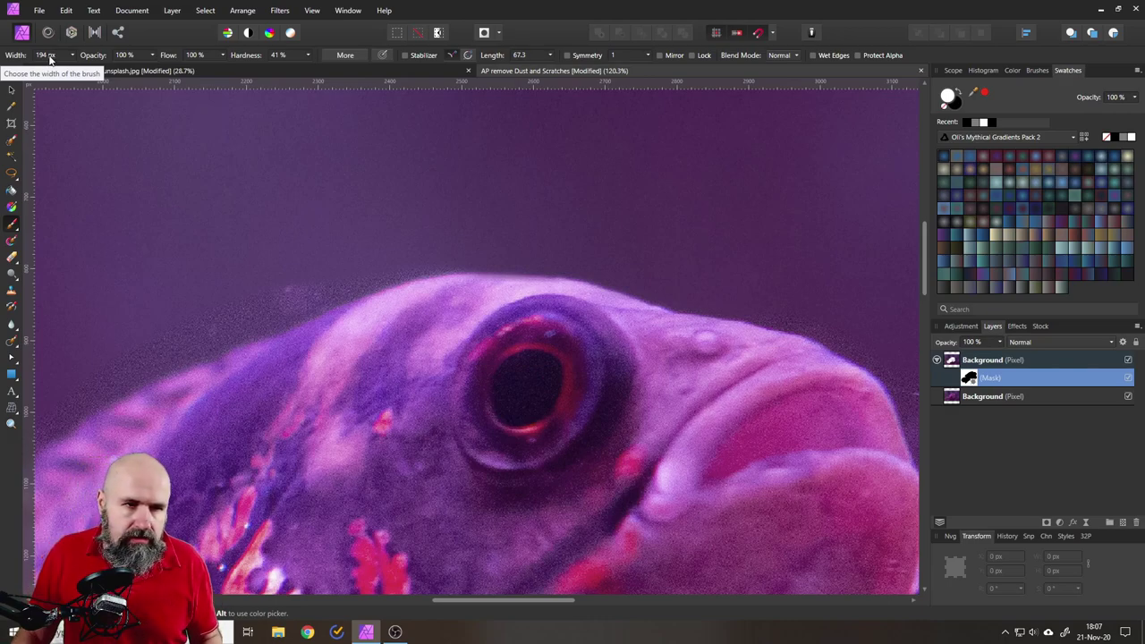
left_click_drag(721, 212, 557, 127)
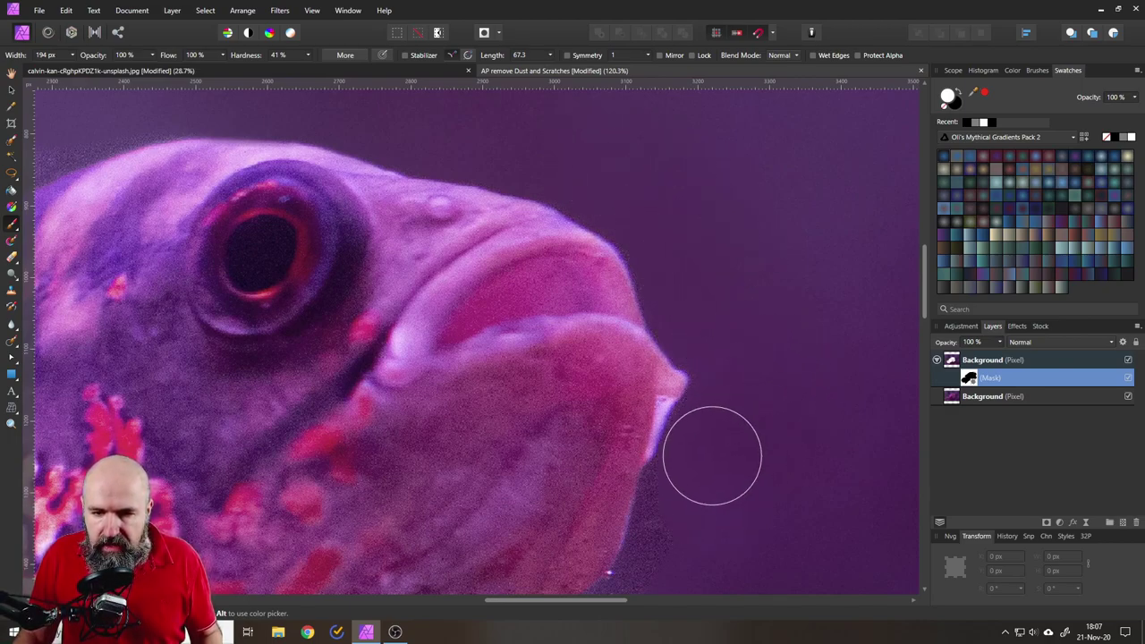
Step: Continue painting along the fish's underside below the fin toward the tail
scroll(712, 456, "down", 4)
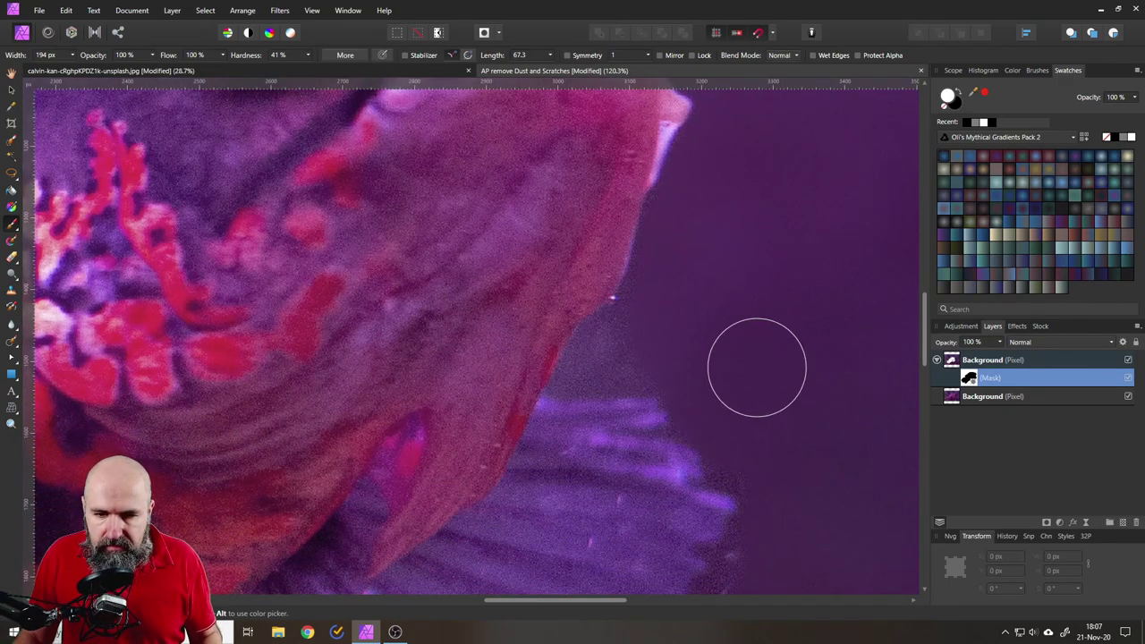
scroll(793, 204, "down", 3)
scroll(786, 224, "down", 3)
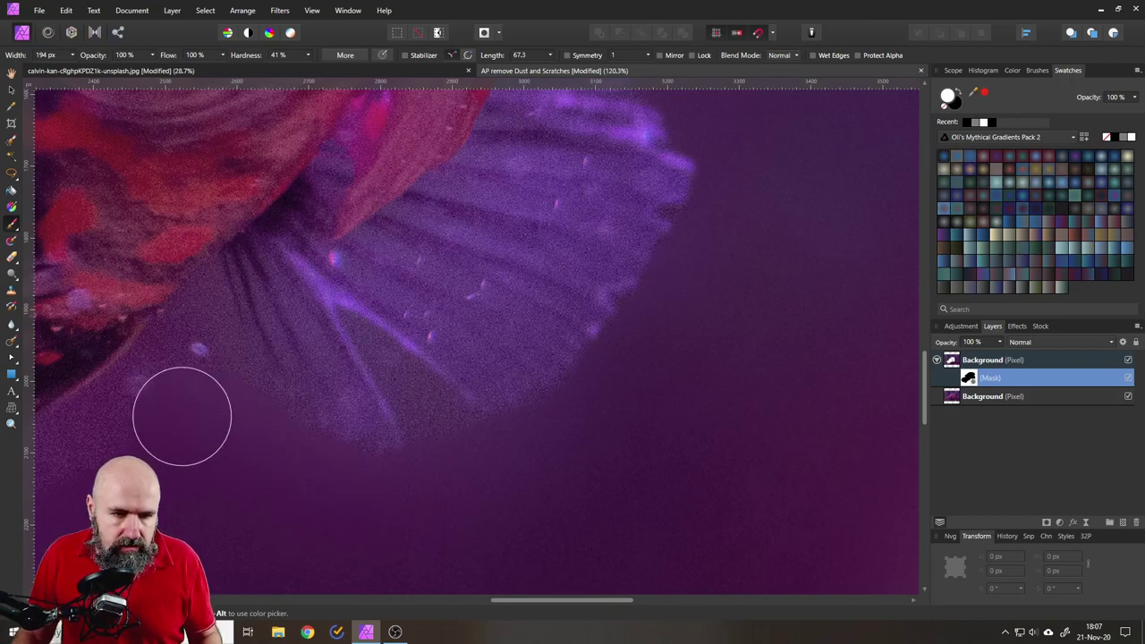
left_click_drag(166, 485, 486, 345)
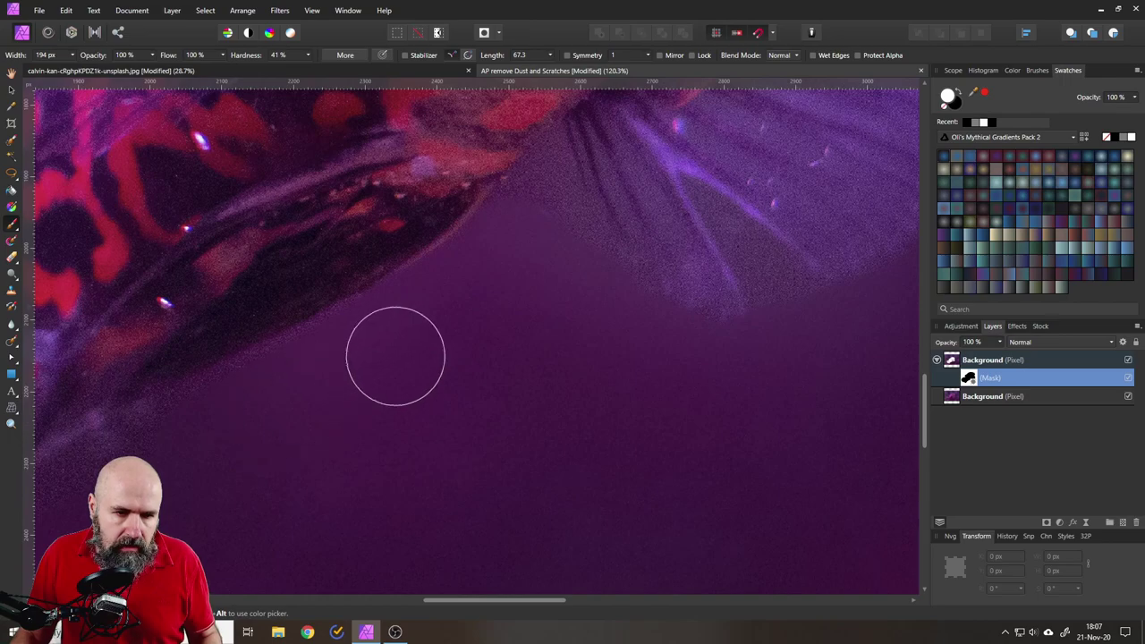
left_click_drag(220, 460, 481, 340)
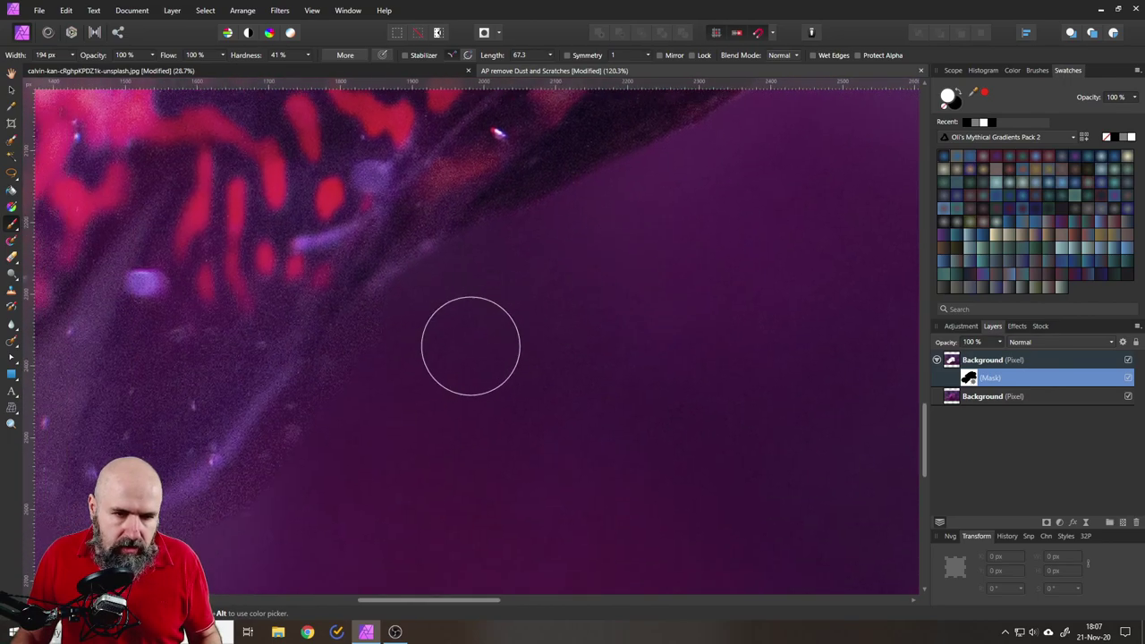
mouse_move(288, 504)
left_mouse_down()
mouse_move(403, 456)
mouse_move(653, 301)
mouse_move(457, 434)
mouse_move(400, 428)
mouse_move(459, 417)
mouse_move(355, 433)
mouse_move(519, 380)
left_mouse_up()
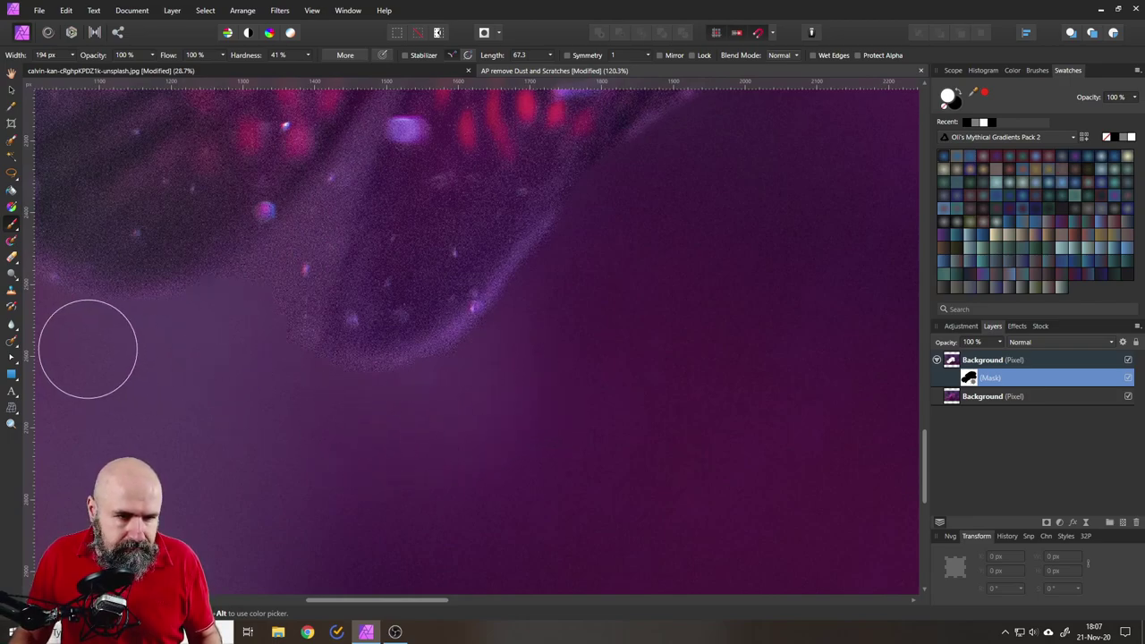
left_click_drag(184, 373, 411, 408)
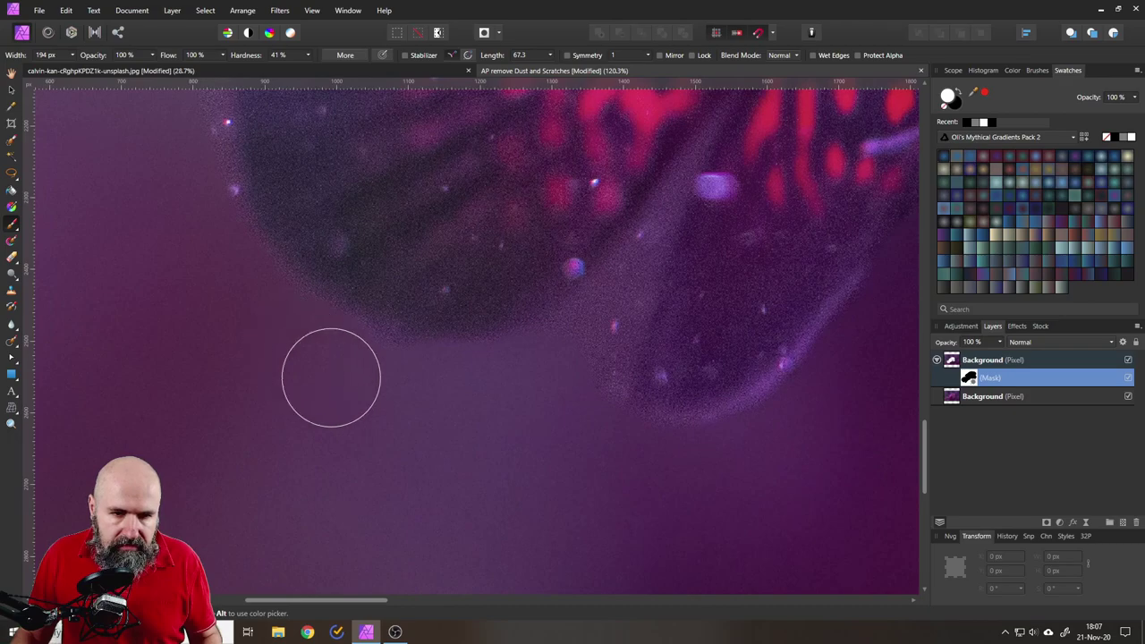
Step: Follow the fish's outline along its back to the head and dab the mask over the eye
scroll(228, 339, "up", 3)
scroll(242, 376, "left", 3)
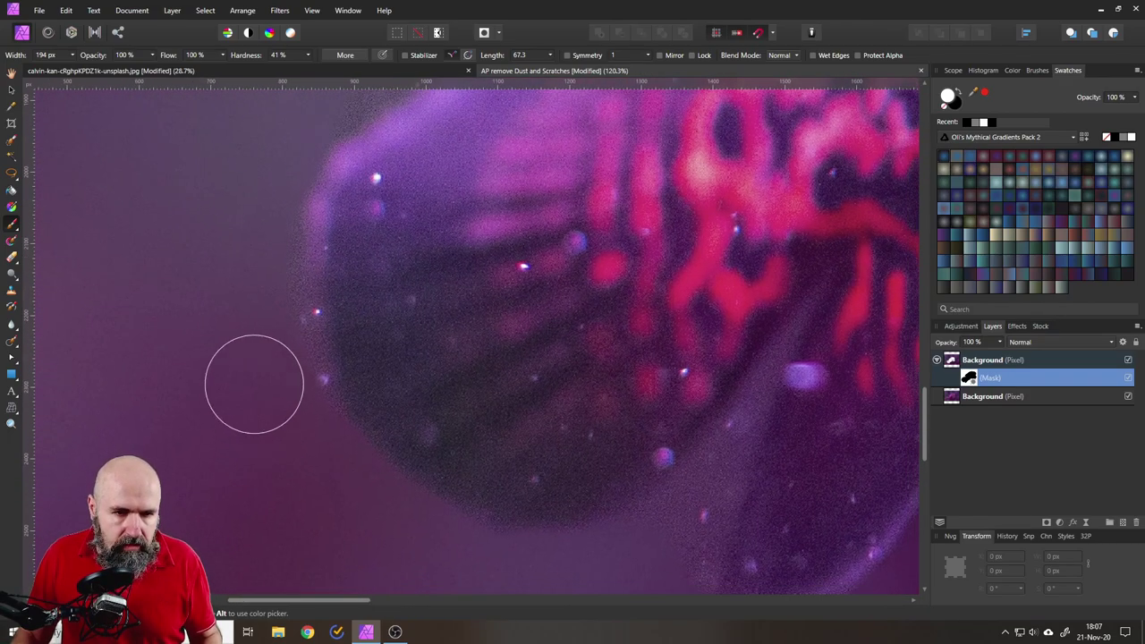
scroll(188, 375, "up", 3)
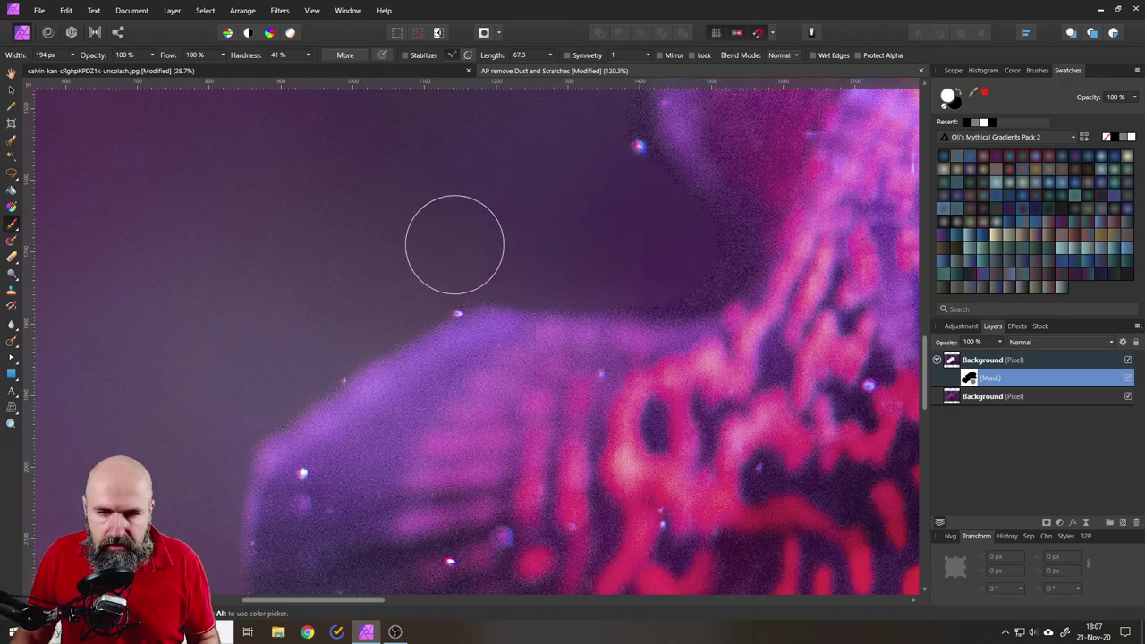
left_click_drag(463, 242, 381, 365)
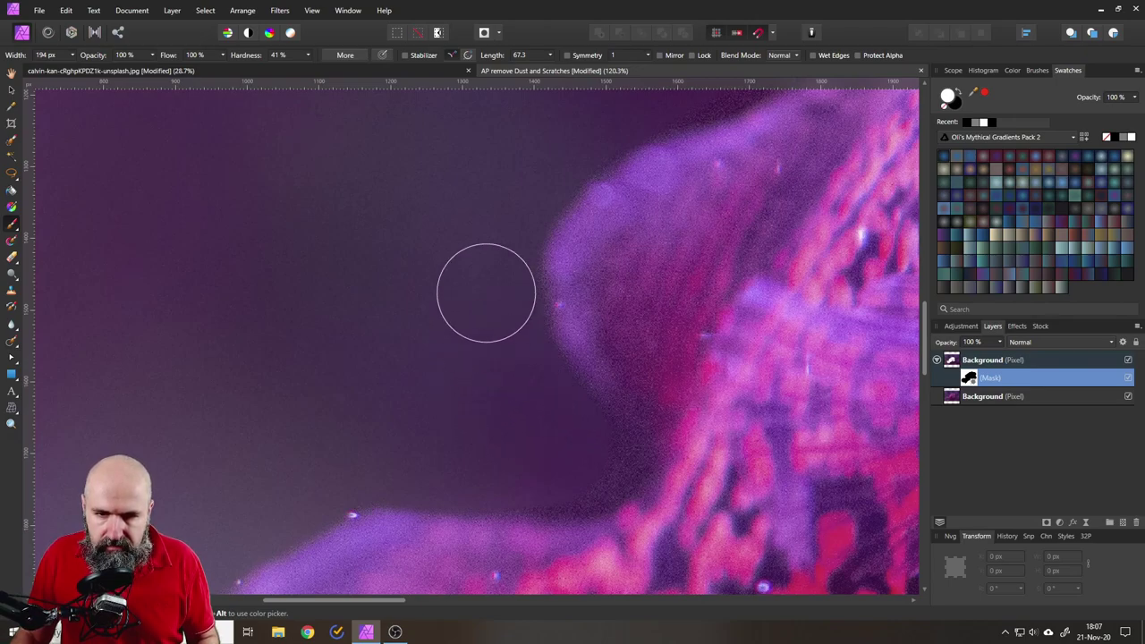
left_click_drag(492, 171, 334, 337)
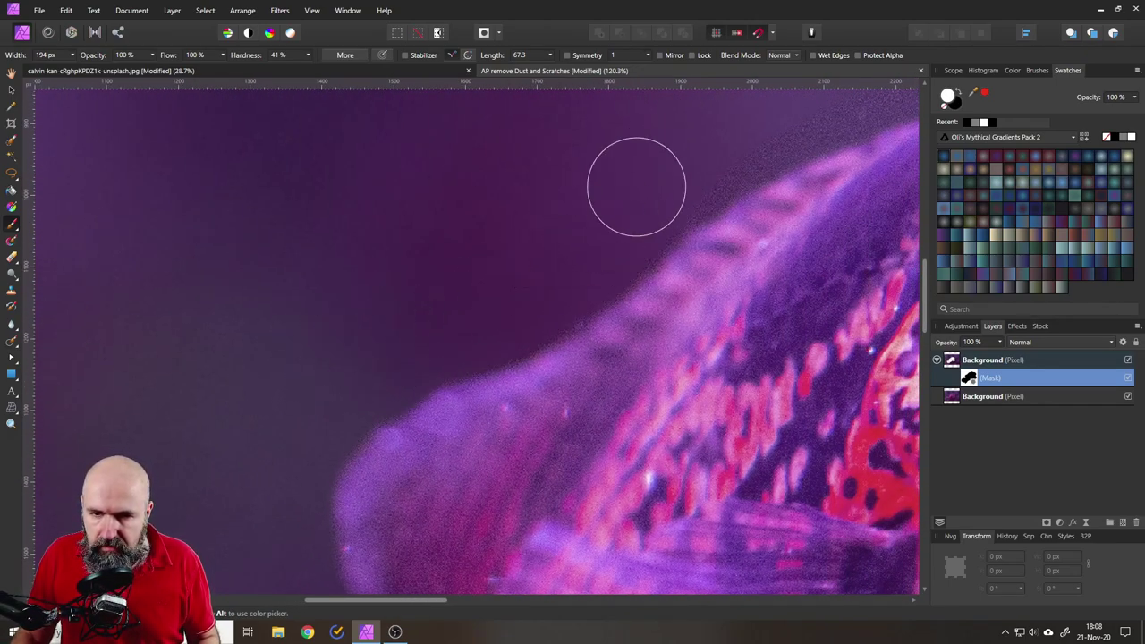
left_click_drag(642, 182, 360, 337)
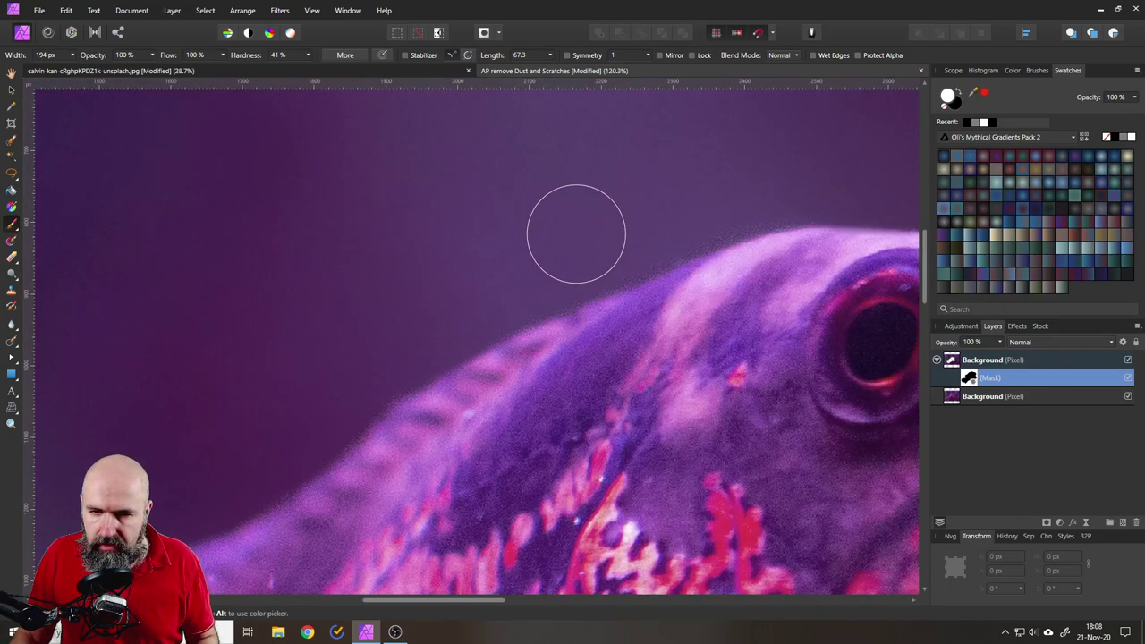
mouse_move(774, 161)
left_mouse_down()
mouse_move(499, 185)
mouse_move(304, 173)
left_mouse_up()
left_click(407, 313)
Step: Zoom out and recentre on the whole fish, bringing the lower fin into view
scroll(408, 313, "down", 3)
left_click_drag(477, 345, 580, 189)
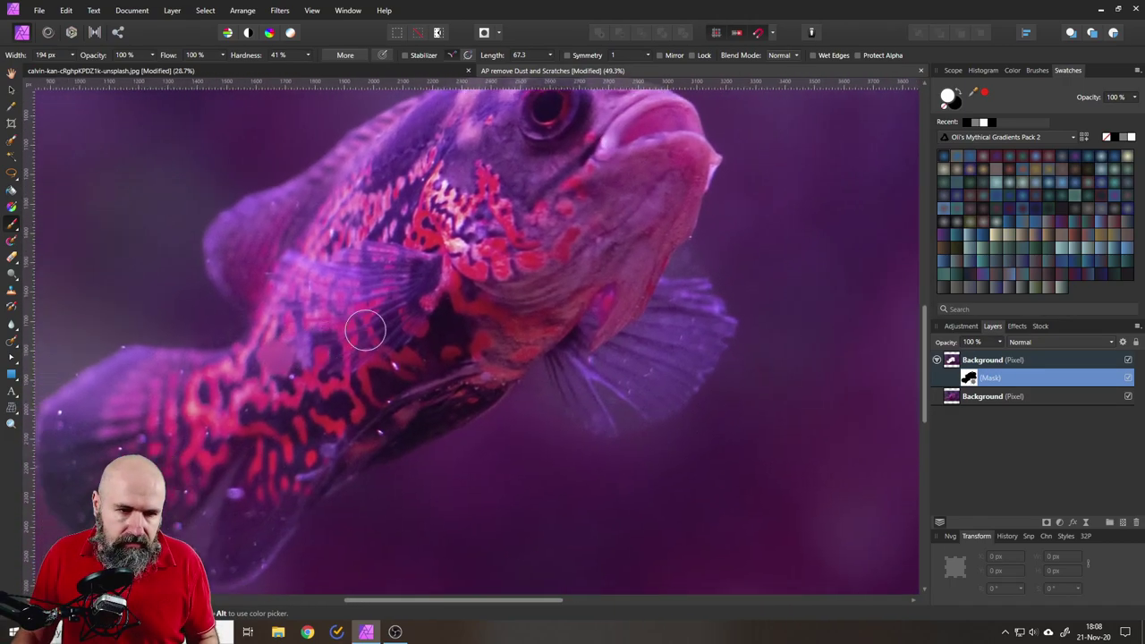
scroll(403, 317, "up", 5)
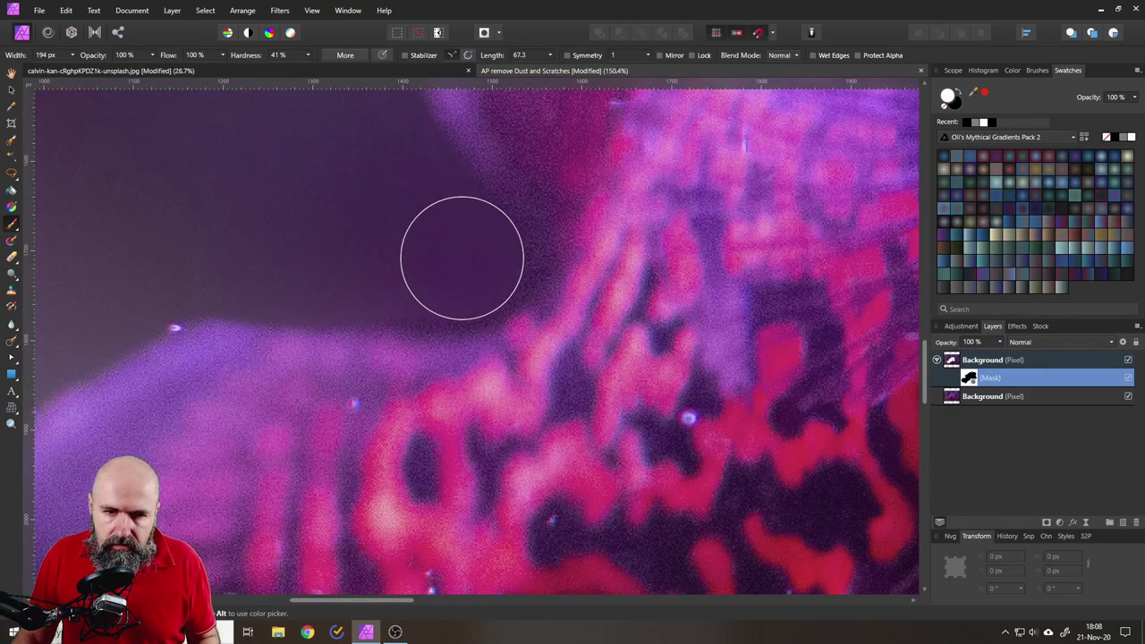
scroll(486, 339, "down", 4)
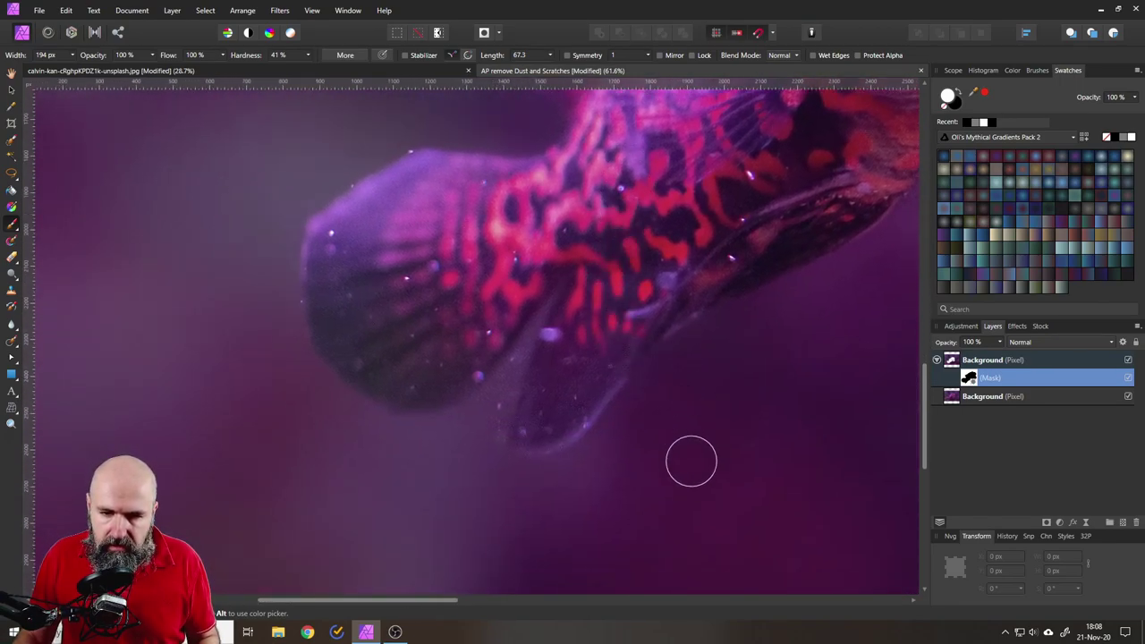
scroll(492, 358, "up", 4)
scroll(678, 358, "down", 2)
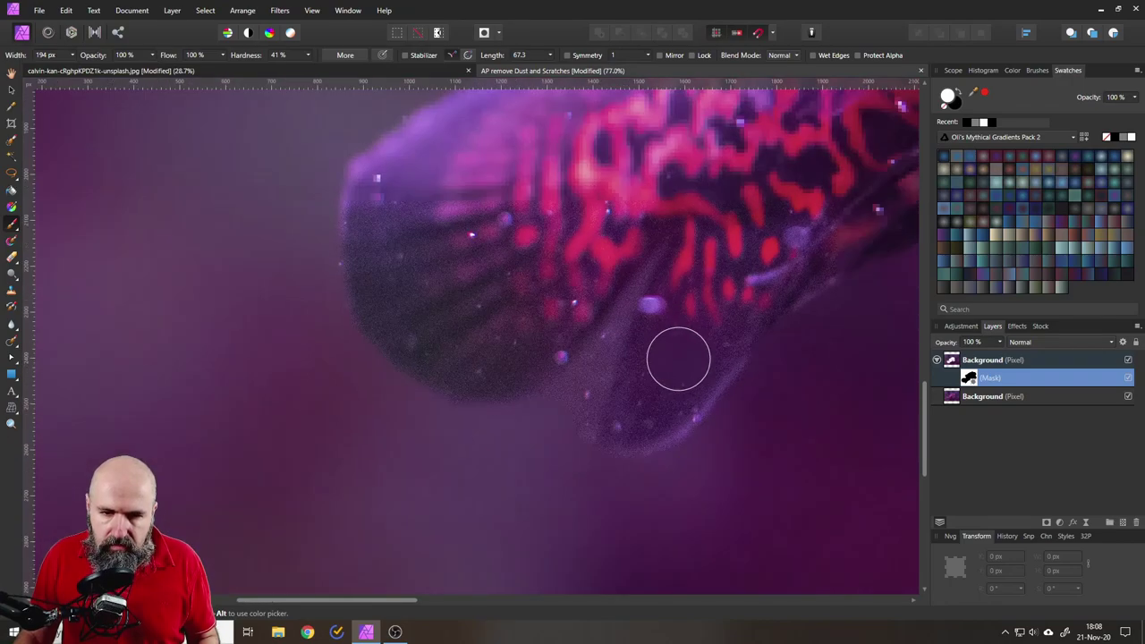
left_click_drag(678, 359, 516, 455)
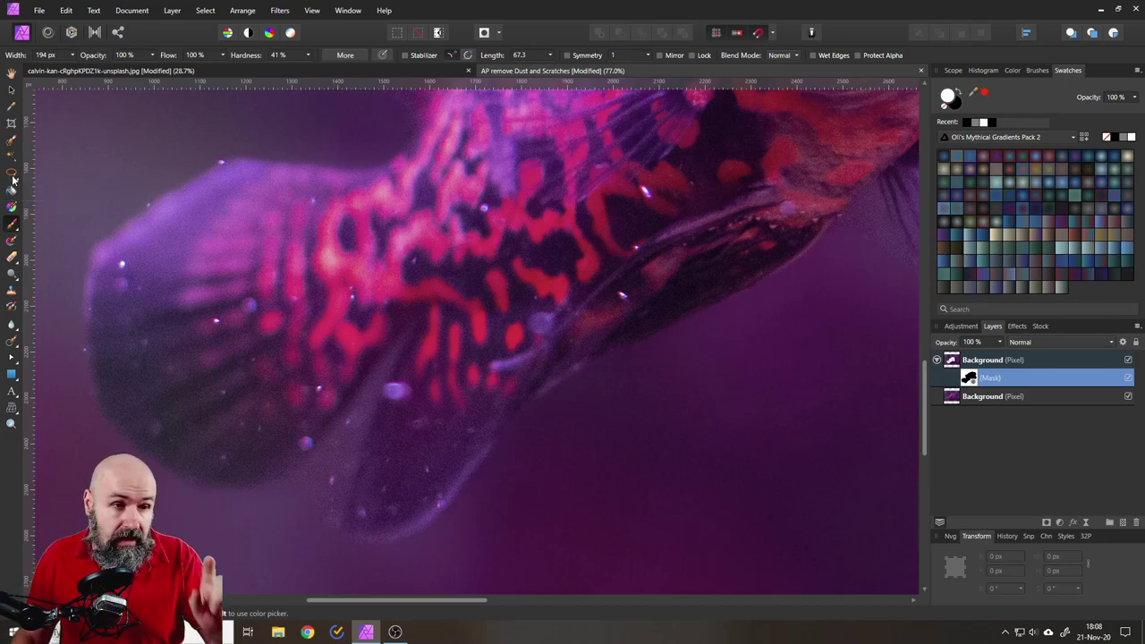
Step: Lasso a narrow sliver along the lower fin's edge with Freehand Selection, subtracting to trim its top
left_click(11, 173)
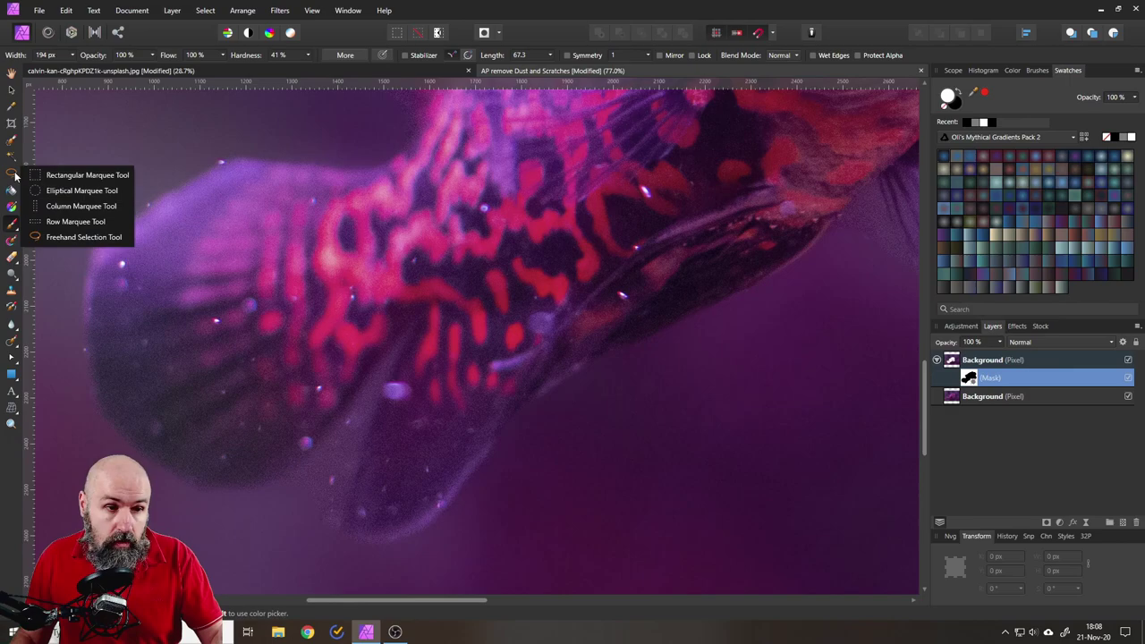
left_click(53, 239)
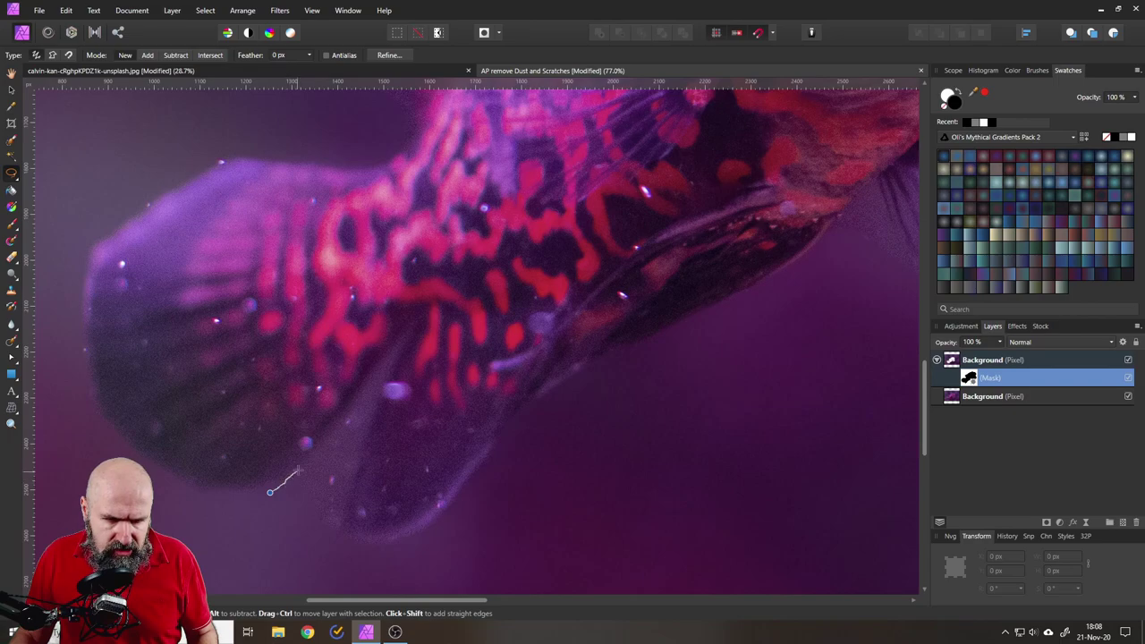
left_click_drag(333, 429, 348, 408)
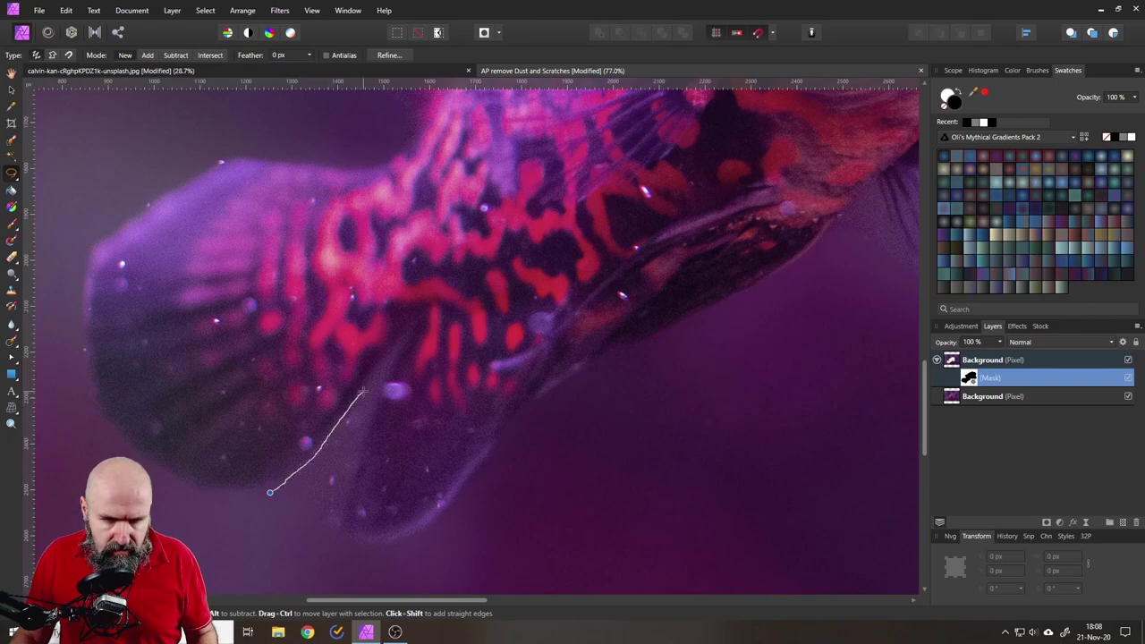
mouse_move(383, 374)
left_mouse_down()
mouse_move(330, 525)
mouse_move(268, 506)
left_mouse_up()
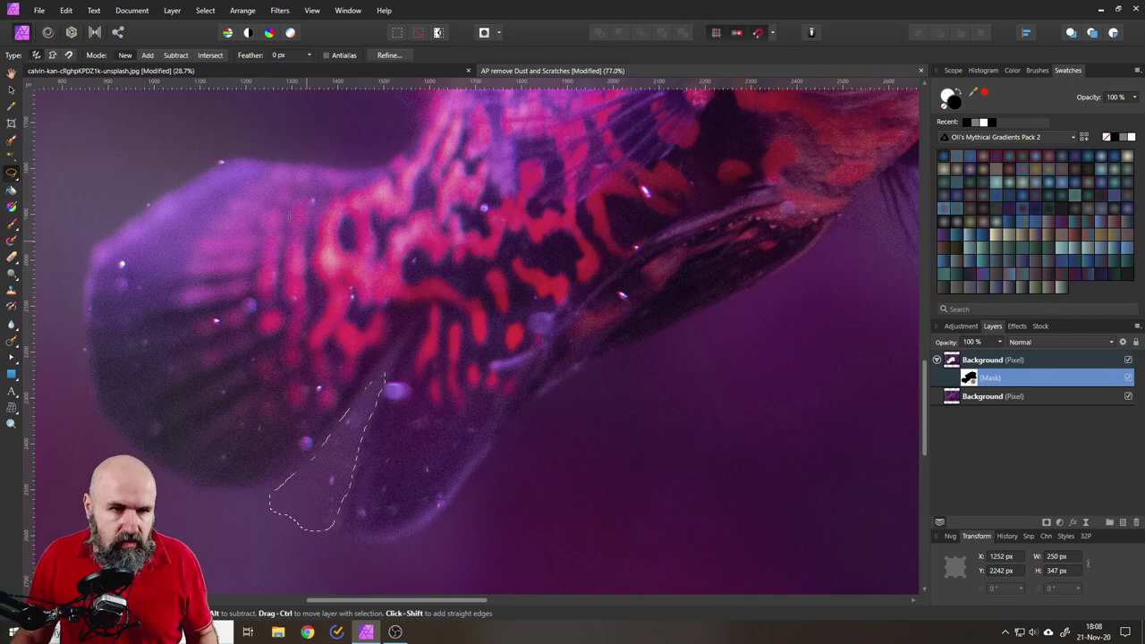
left_click(148, 55)
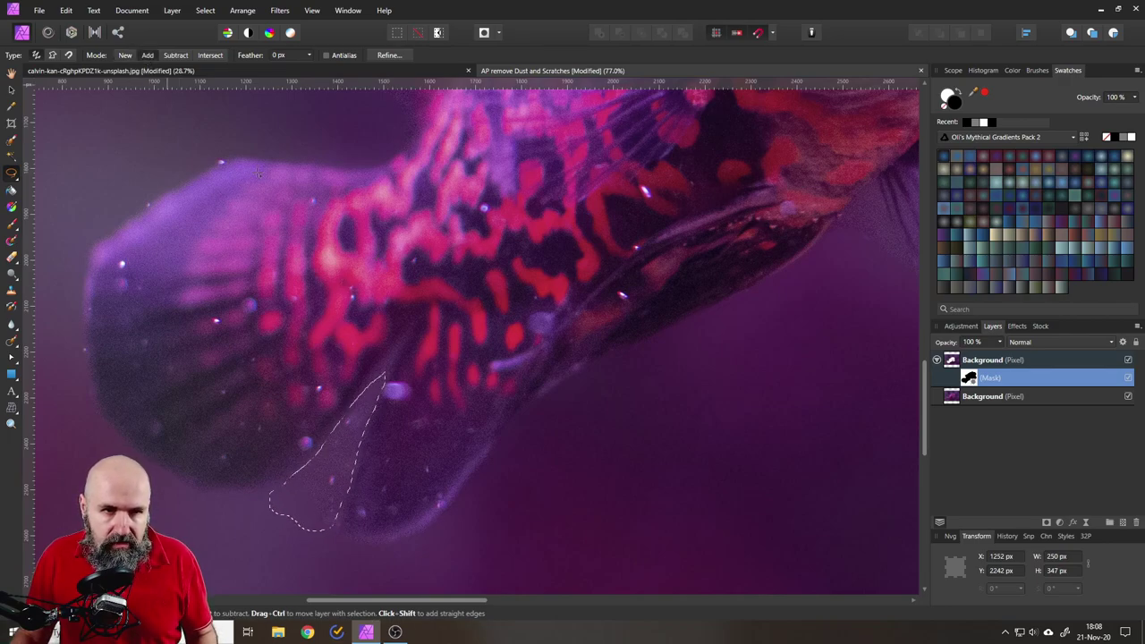
scroll(394, 357, "up", 5)
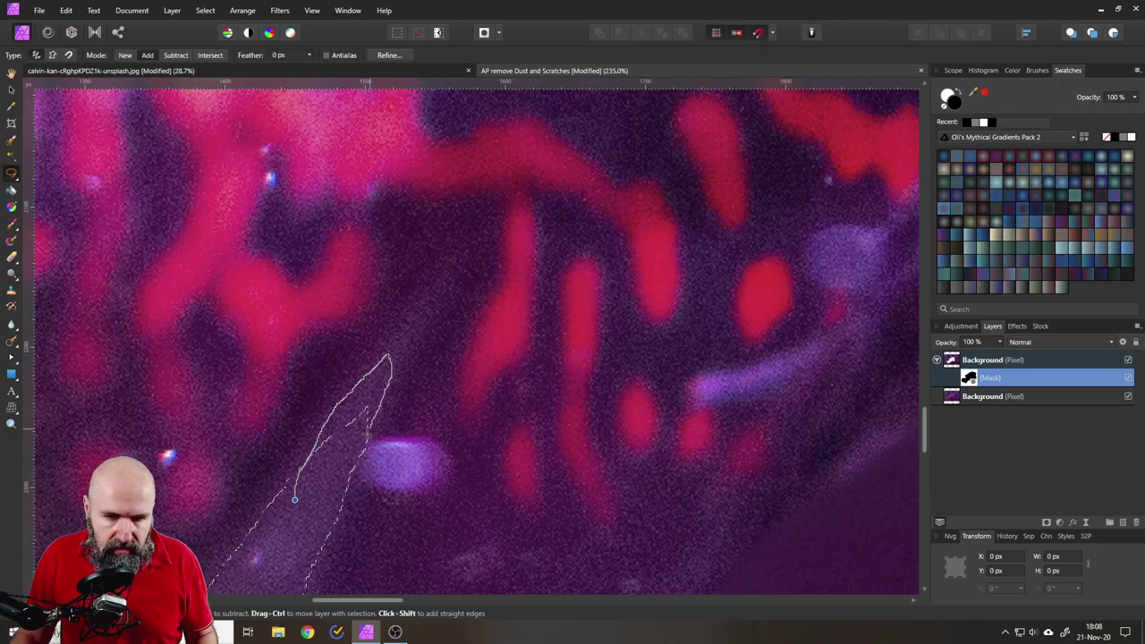
left_click_drag(295, 499, 296, 498)
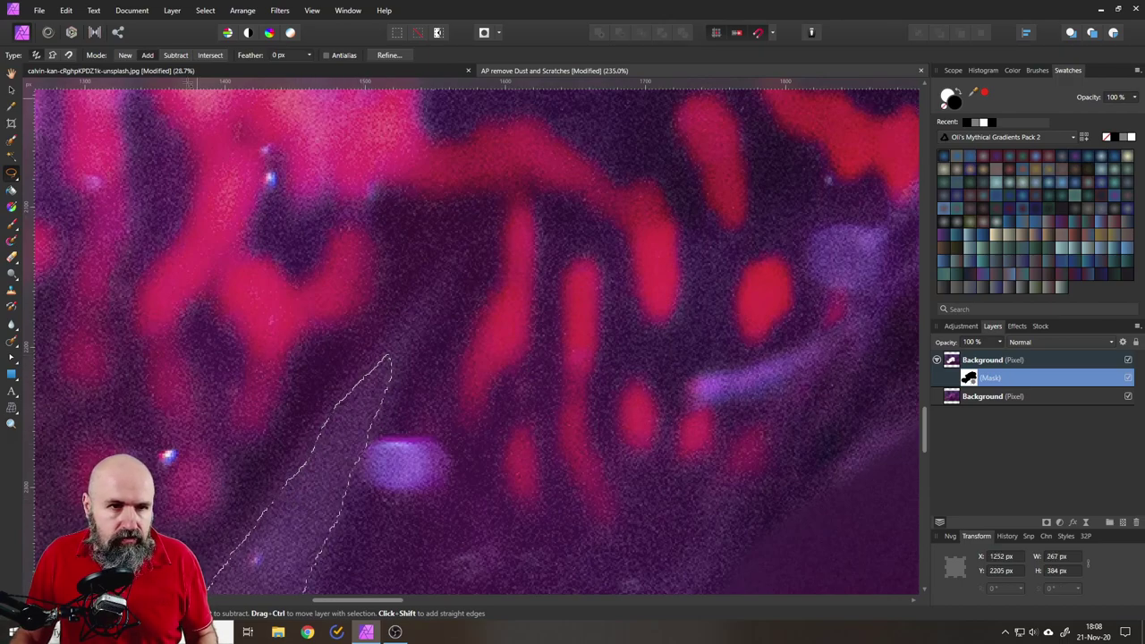
left_click(176, 55)
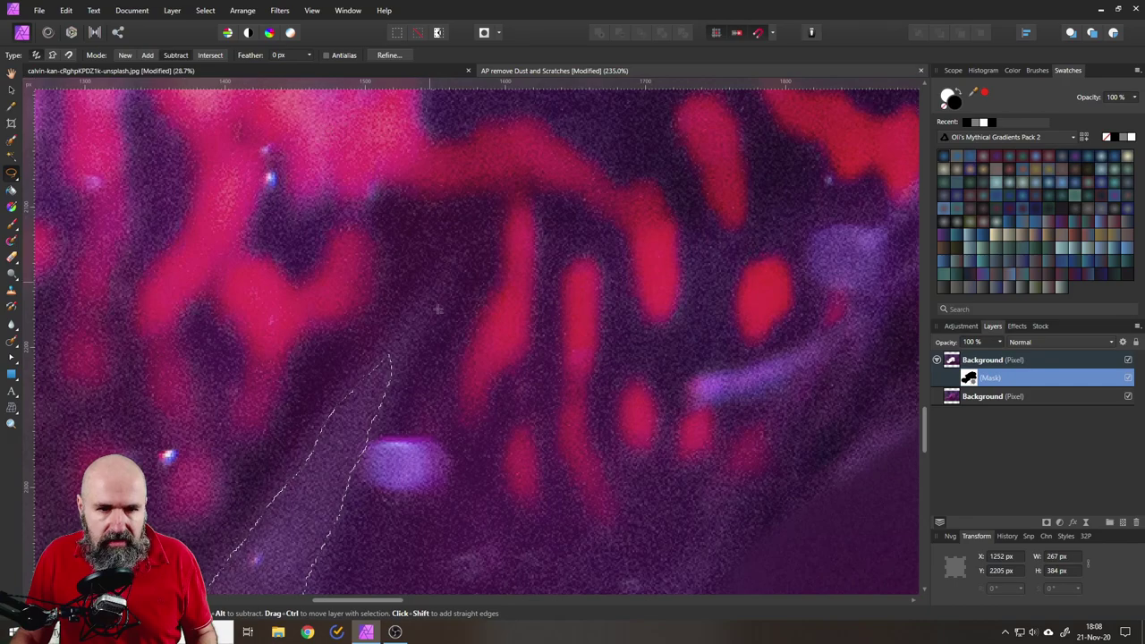
left_click_drag(385, 358, 329, 307)
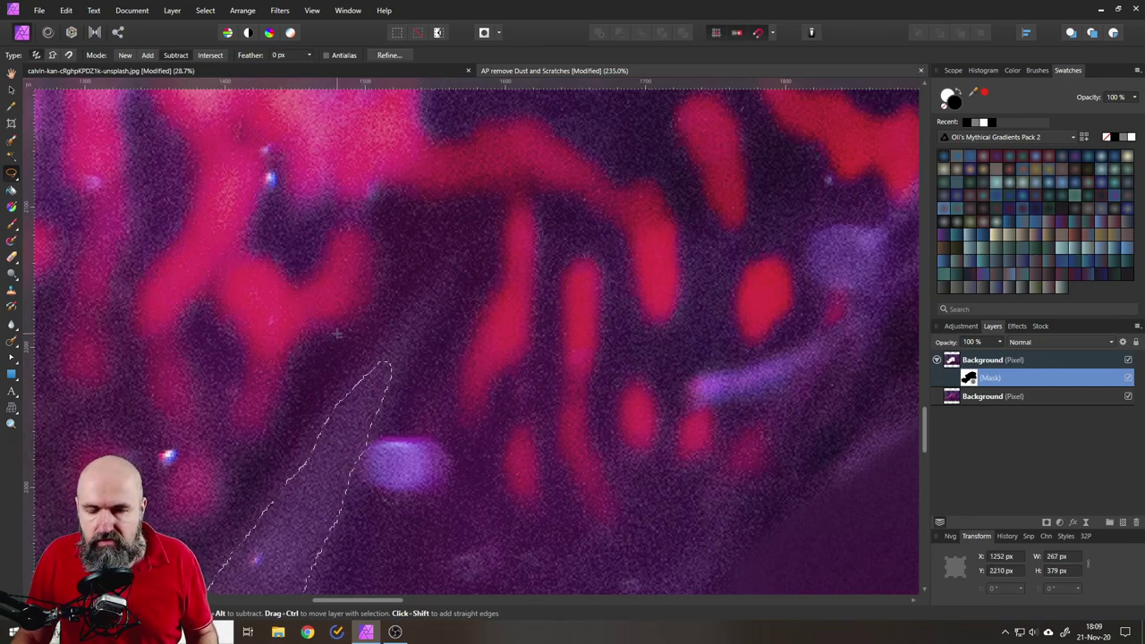
scroll(414, 360, "down", 4)
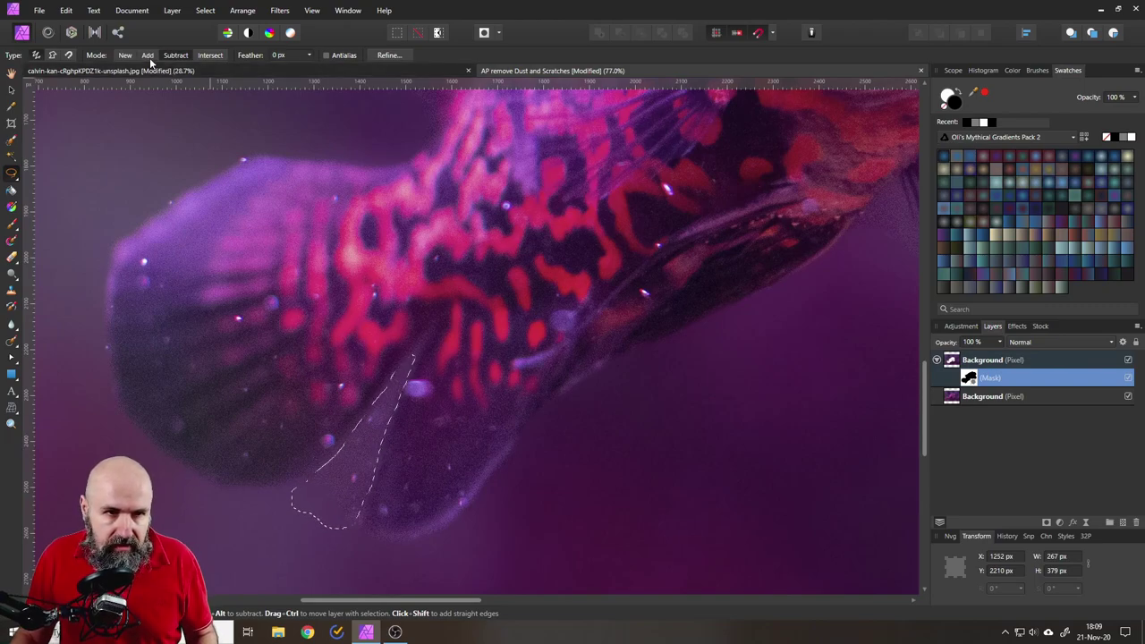
Step: Add freehand outlines around the background gaps beside the pectoral fin and between its rays
scroll(696, 219, "right", 5)
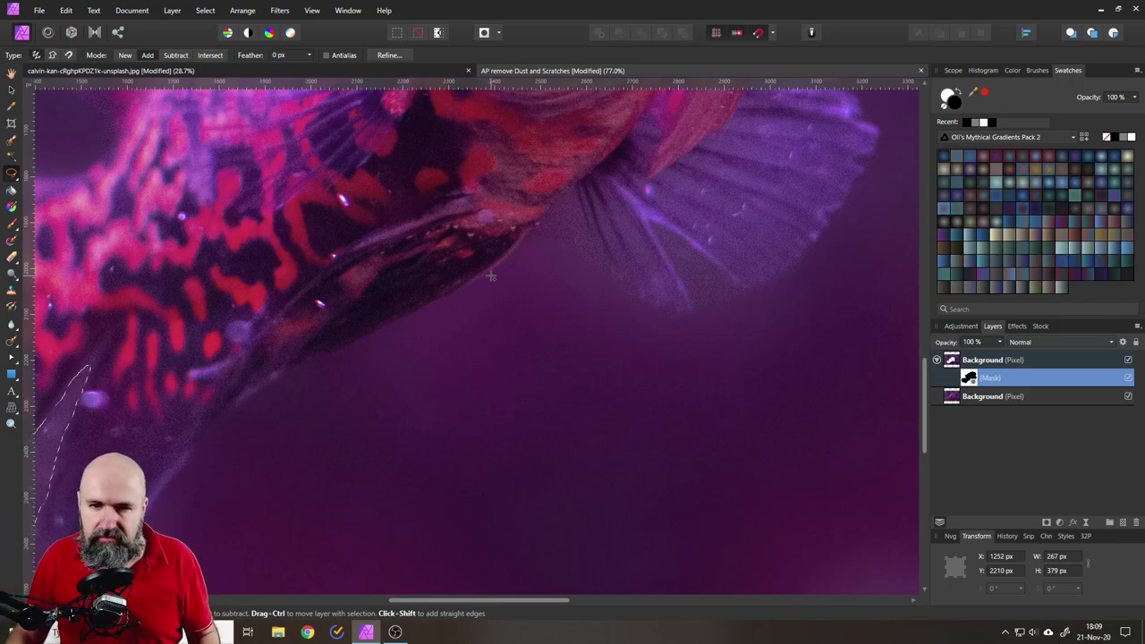
scroll(501, 273, "up", 2)
scroll(519, 268, "right", 1)
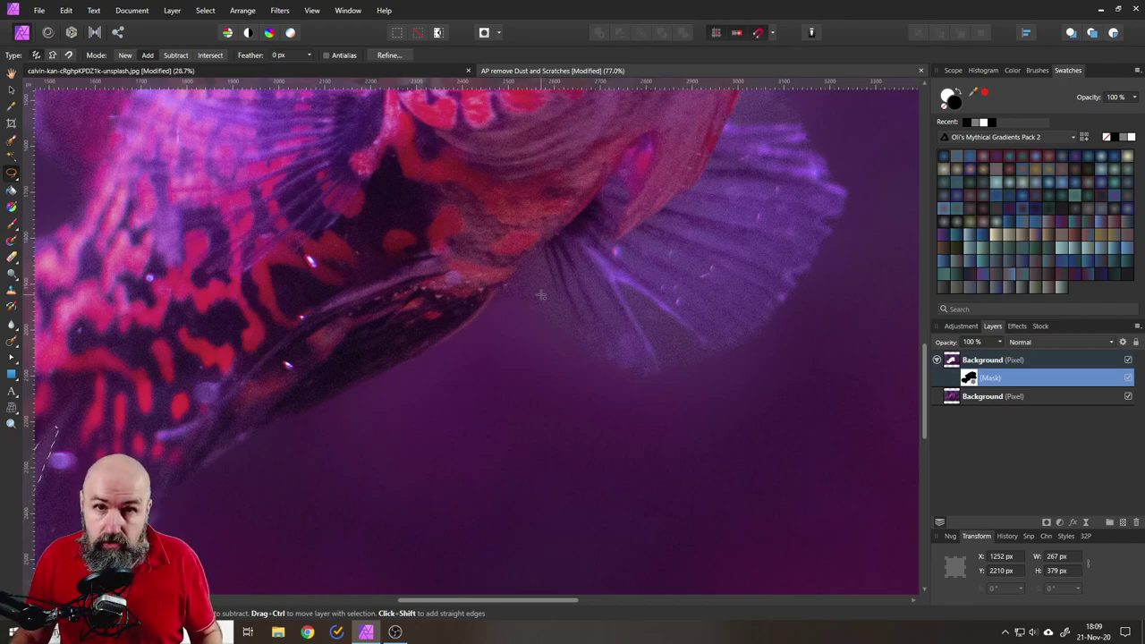
scroll(541, 294, "up", 4)
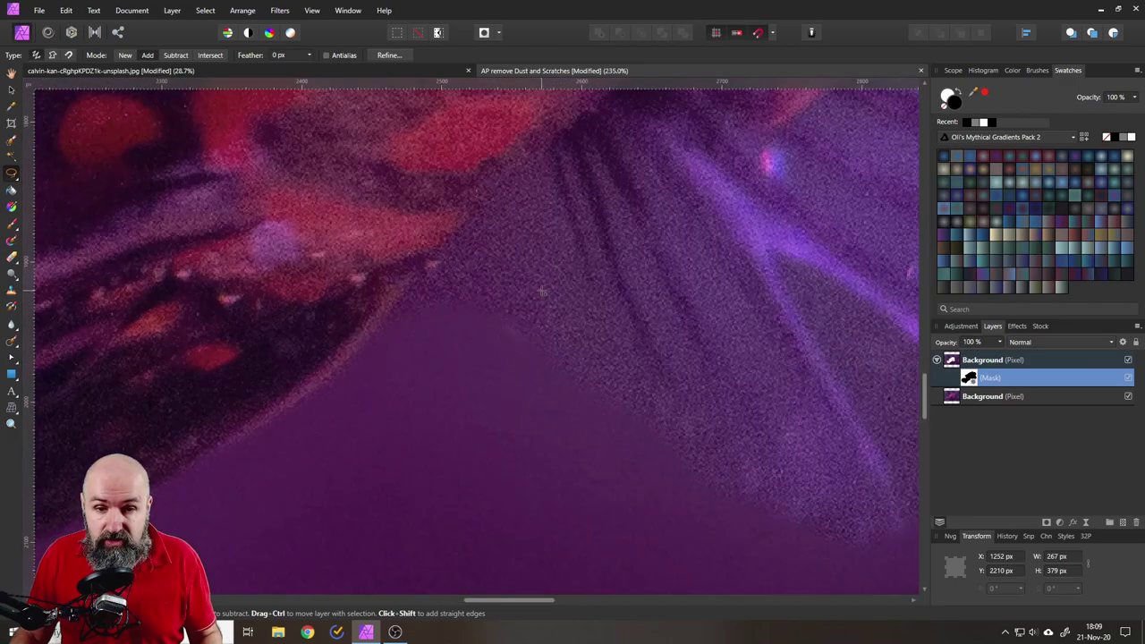
scroll(541, 294, "down", 4)
scroll(542, 292, "up", 4)
scroll(542, 292, "up", 2)
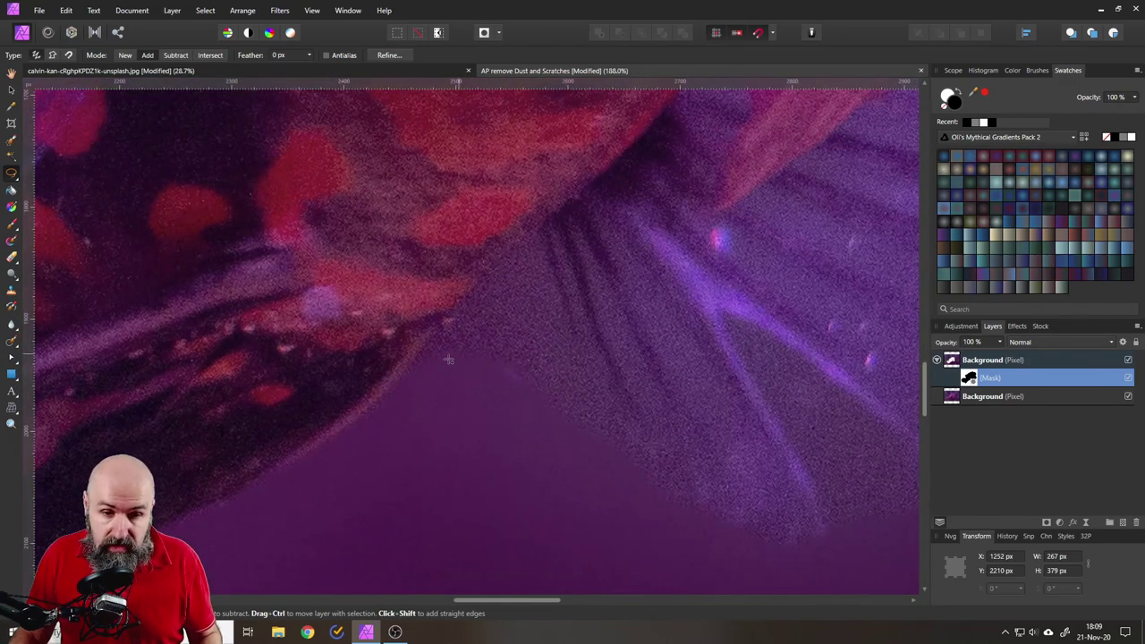
mouse_move(413, 371)
left_mouse_down()
mouse_move(445, 324)
mouse_move(534, 250)
mouse_move(586, 373)
mouse_move(658, 486)
mouse_move(424, 411)
mouse_move(413, 374)
left_mouse_up()
scroll(503, 460, "right", 4)
scroll(504, 460, "down", 1)
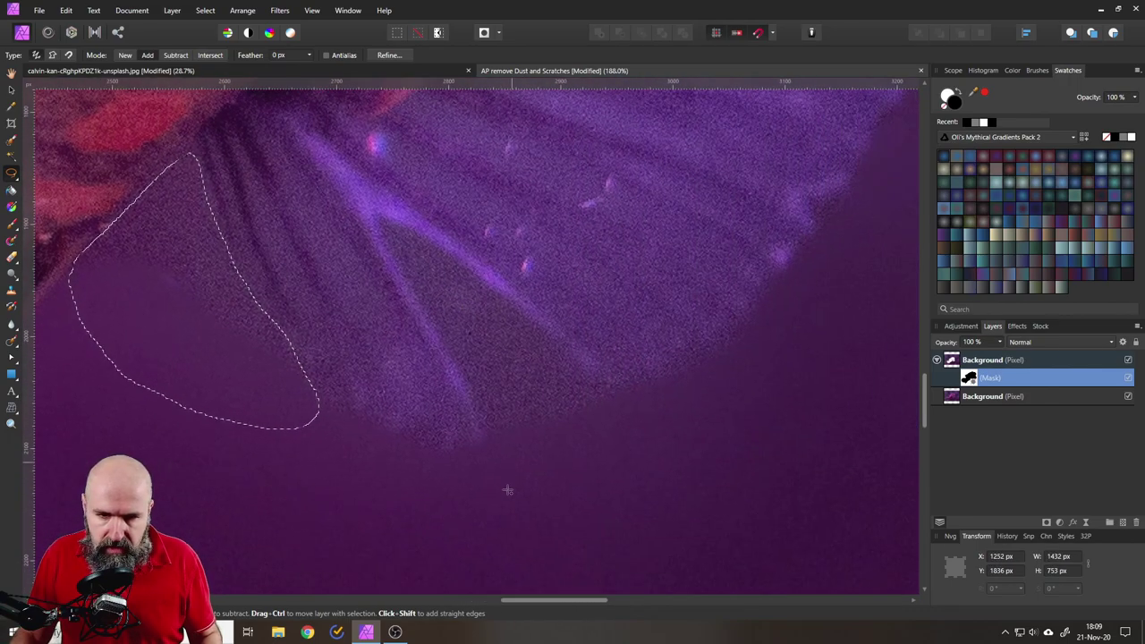
mouse_move(490, 440)
left_mouse_down()
mouse_move(475, 389)
mouse_move(397, 259)
mouse_move(391, 226)
mouse_move(488, 286)
mouse_move(585, 373)
mouse_move(504, 460)
left_mouse_up()
Step: Add small freehand patches along the fin's edge, near its tip and along its outer edge
scroll(501, 448, "right", 5)
scroll(501, 447, "up", 2)
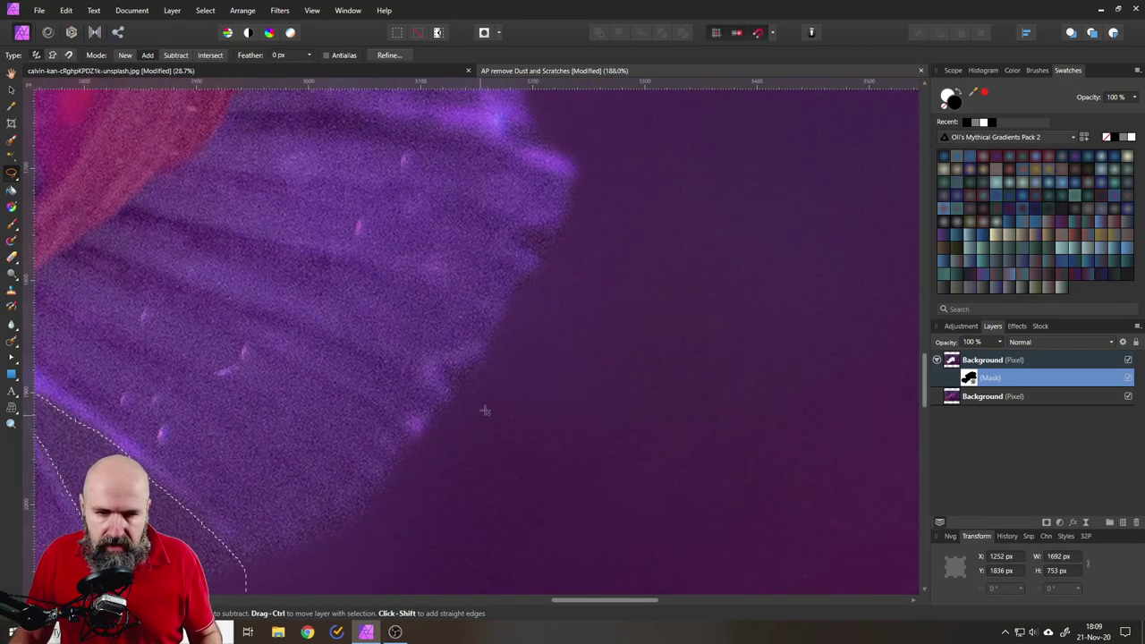
mouse_move(468, 392)
left_mouse_down()
mouse_move(459, 378)
mouse_move(467, 393)
left_mouse_up()
scroll(537, 361, "up", 2)
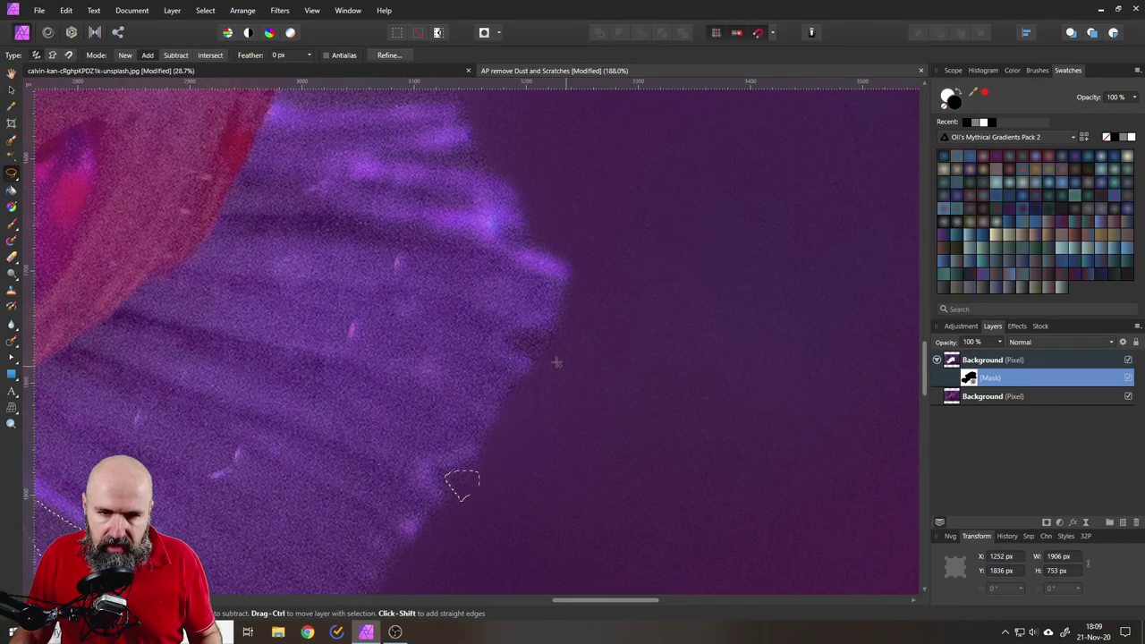
mouse_move(541, 360)
left_mouse_down()
mouse_move(518, 338)
mouse_move(542, 356)
left_mouse_up()
scroll(639, 317, "up", 3)
scroll(639, 317, "left", 3)
mouse_move(640, 350)
left_mouse_down()
mouse_move(594, 350)
mouse_move(642, 331)
mouse_move(641, 348)
left_mouse_up()
scroll(658, 345, "up", 3)
scroll(657, 344, "left", 2)
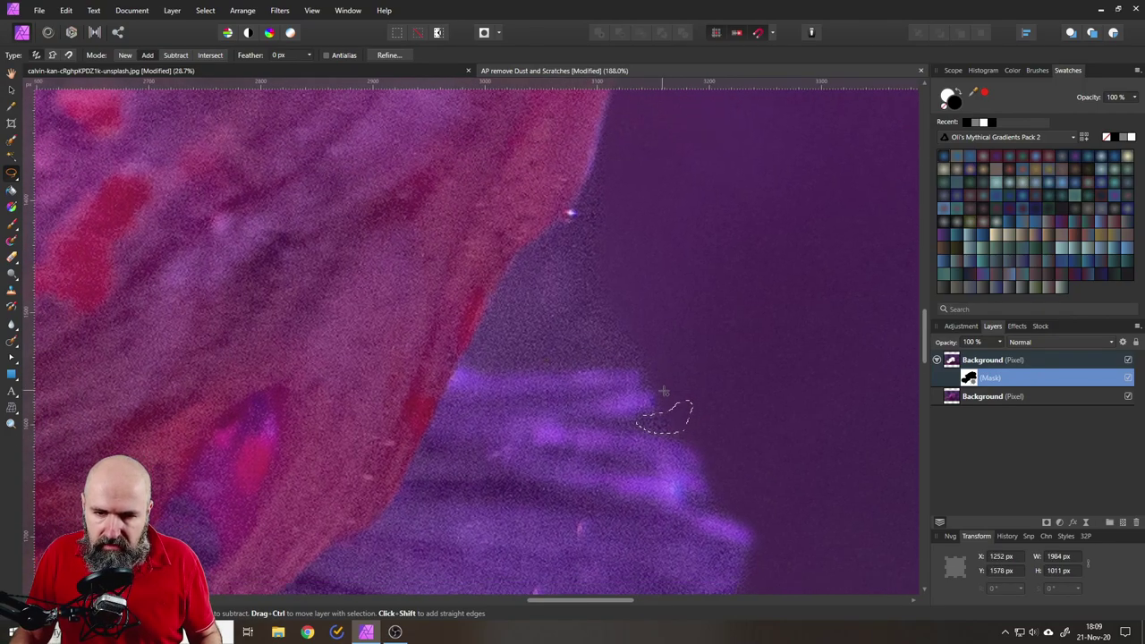
mouse_move(662, 391)
left_mouse_down()
mouse_move(599, 365)
mouse_move(474, 365)
mouse_move(470, 338)
mouse_move(597, 171)
mouse_move(703, 259)
mouse_move(720, 371)
left_mouse_up()
scroll(726, 306, "up", 3)
scroll(726, 306, "down", 8)
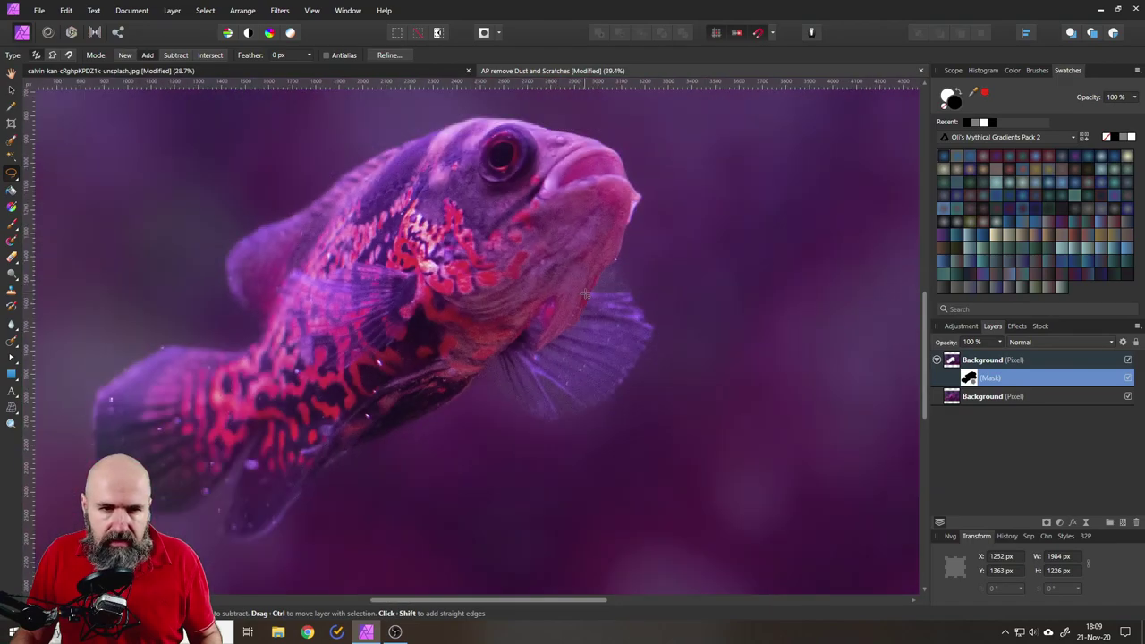
scroll(501, 420, "up", 6)
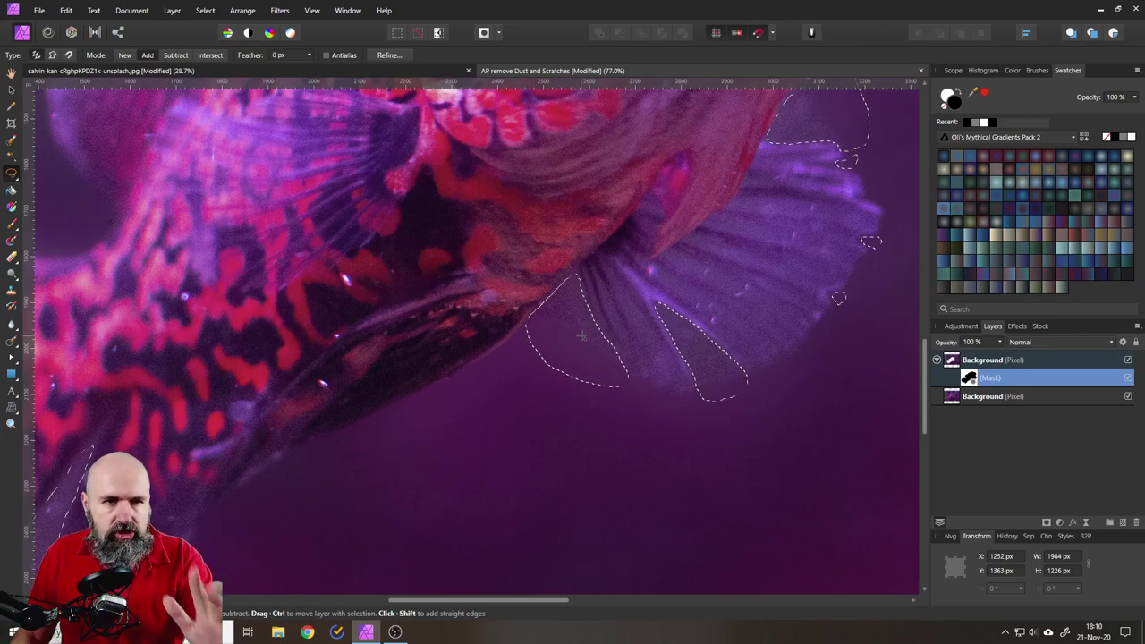
Step: Feather the freehand fin selection with a 1 px radius
left_click(206, 11)
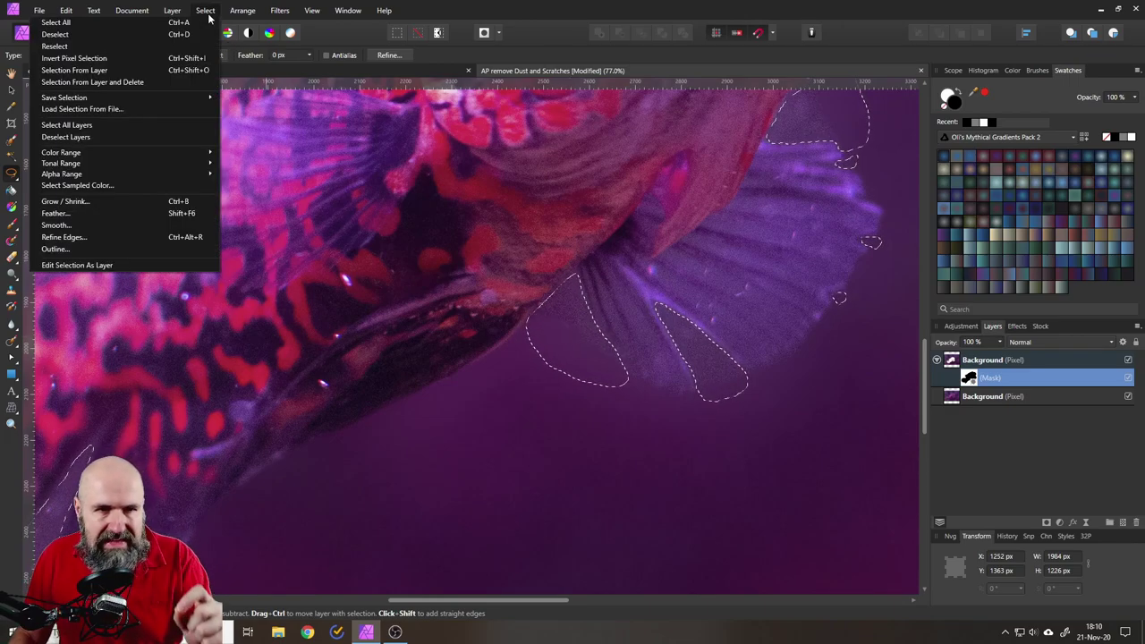
left_click(114, 214)
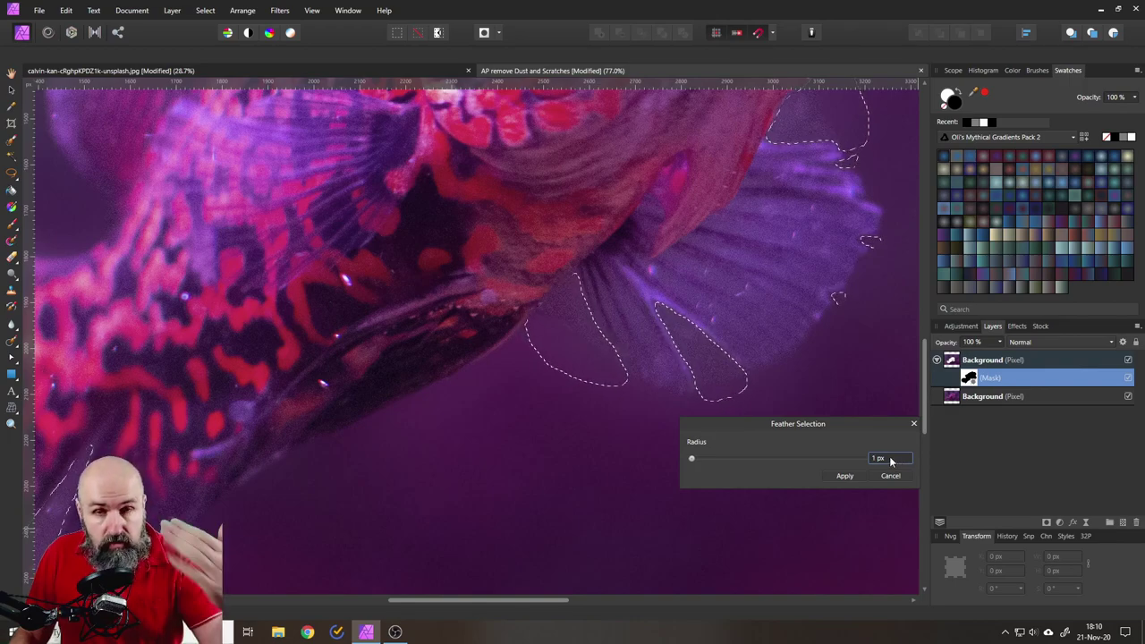
left_click(844, 475)
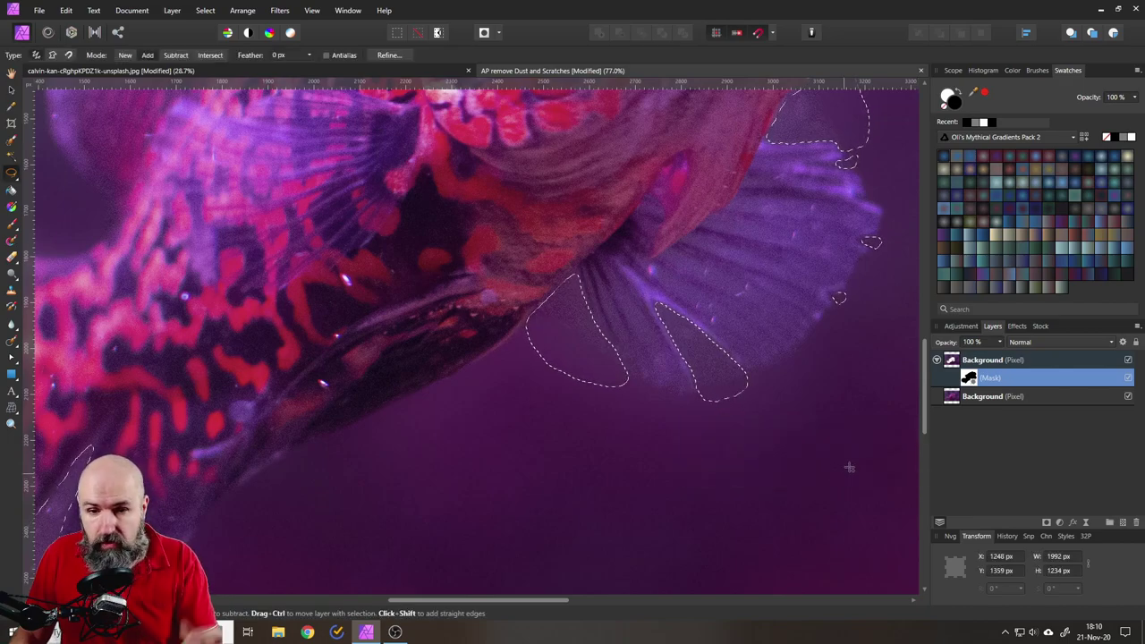
Step: Switch to the soft Paint Brush for mask work and clear the current selection
left_click(11, 224)
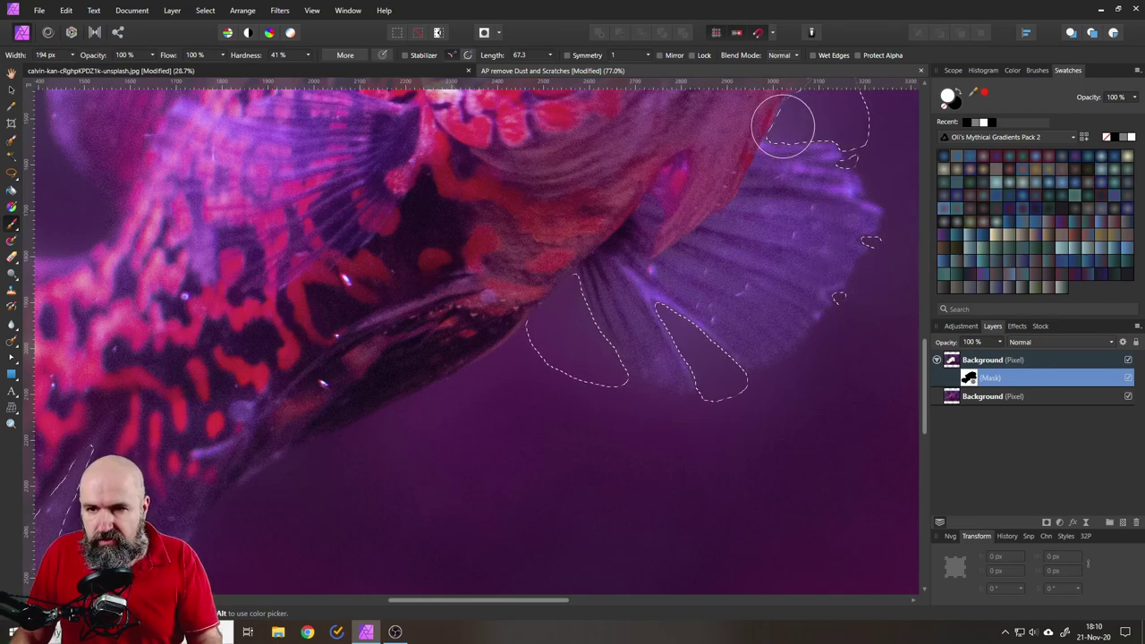
scroll(778, 224, "up", 3)
scroll(506, 294, "left", 5)
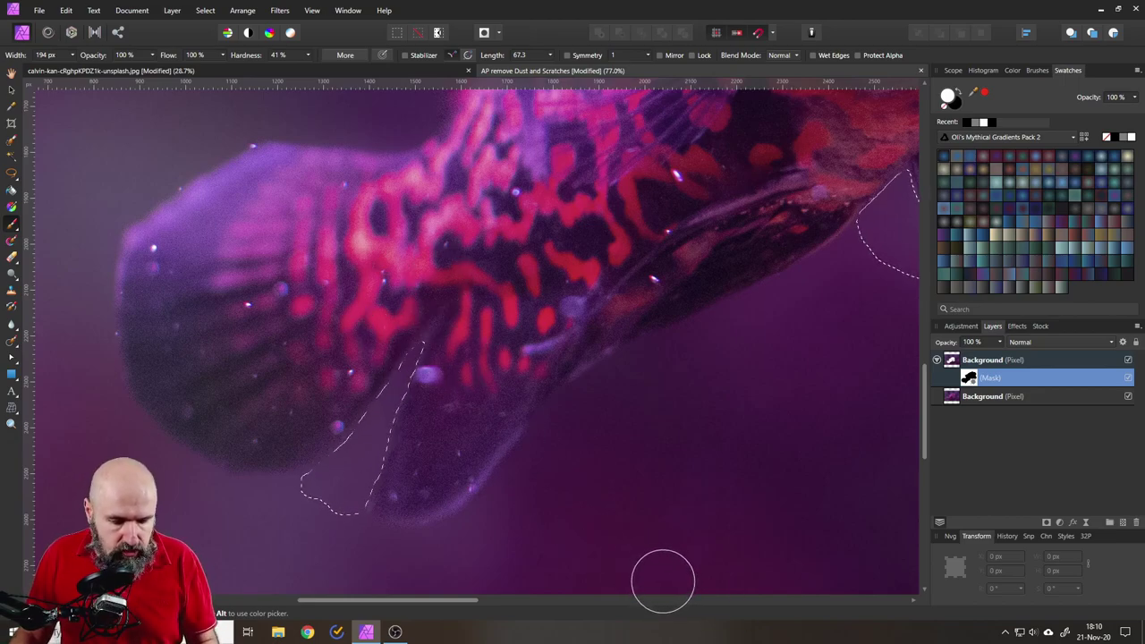
key("ctrl+d")
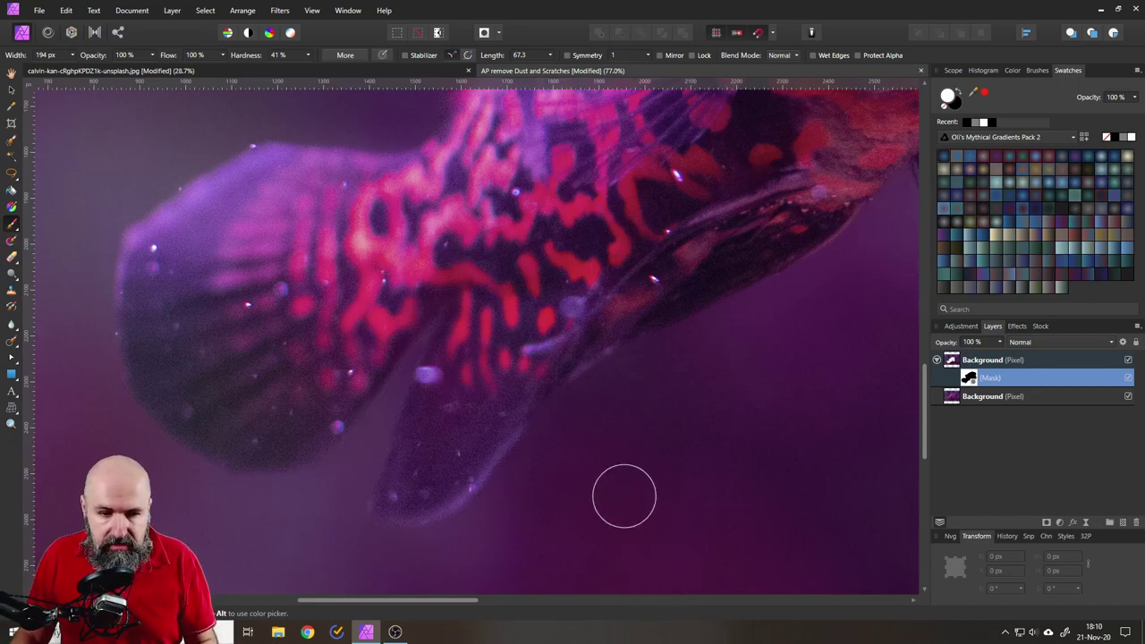
Step: Toggle the top layer's visibility to compare the sparkles, then paint the mask over the fish's body
scroll(620, 493, "down", 2)
scroll(554, 483, "right", 3)
scroll(777, 268, "up", 2)
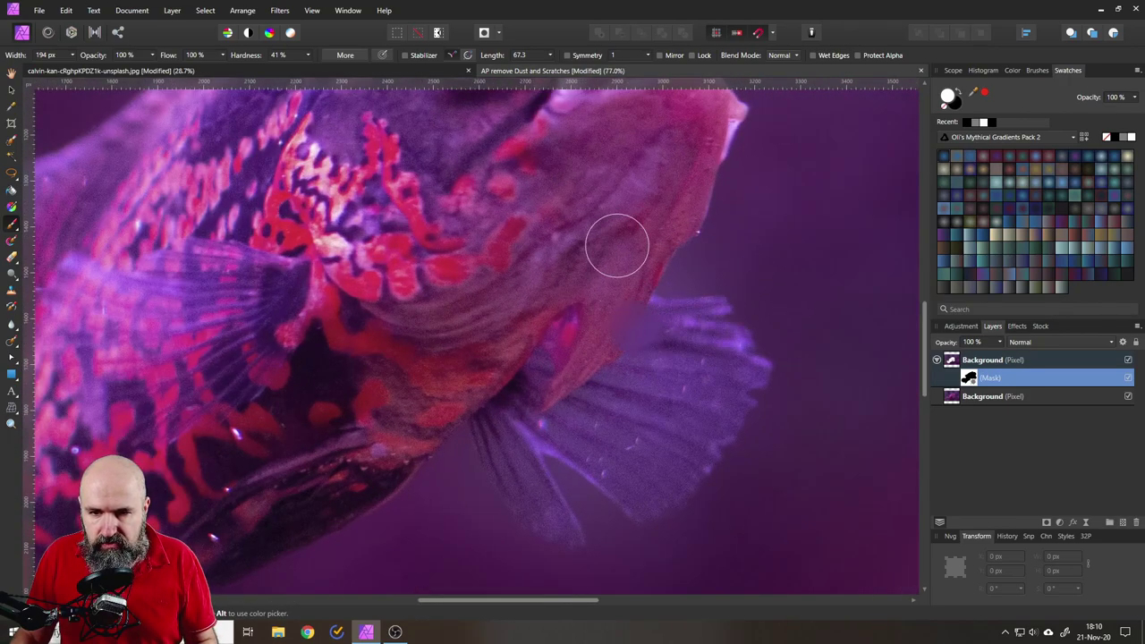
scroll(647, 362, "down", 3)
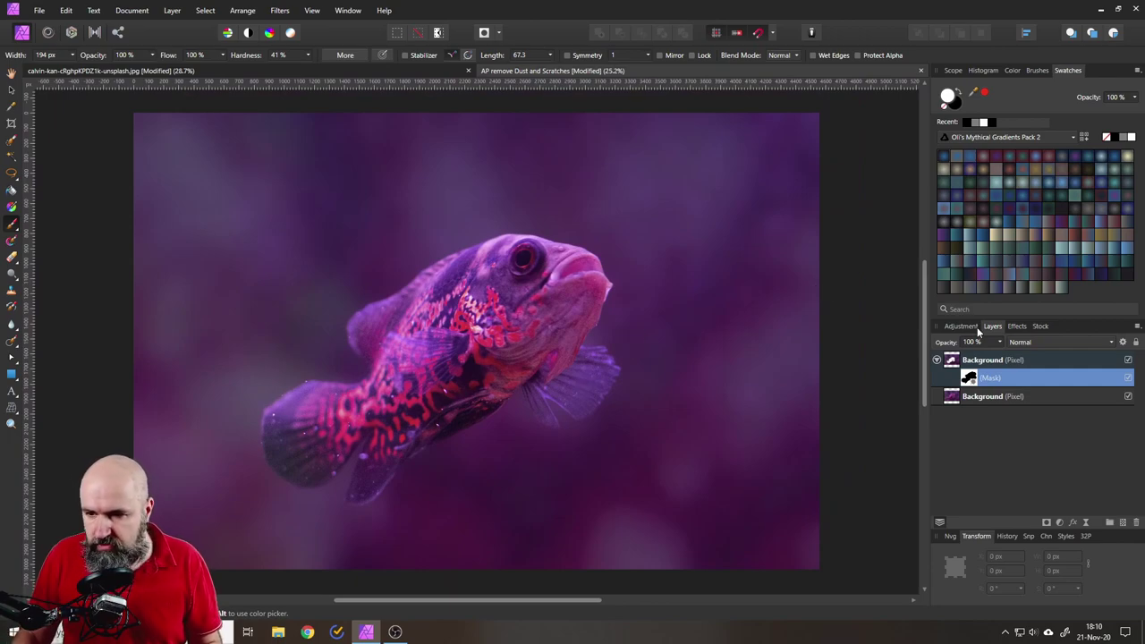
left_click(1128, 360)
left_click(1127, 360)
left_click(1128, 361)
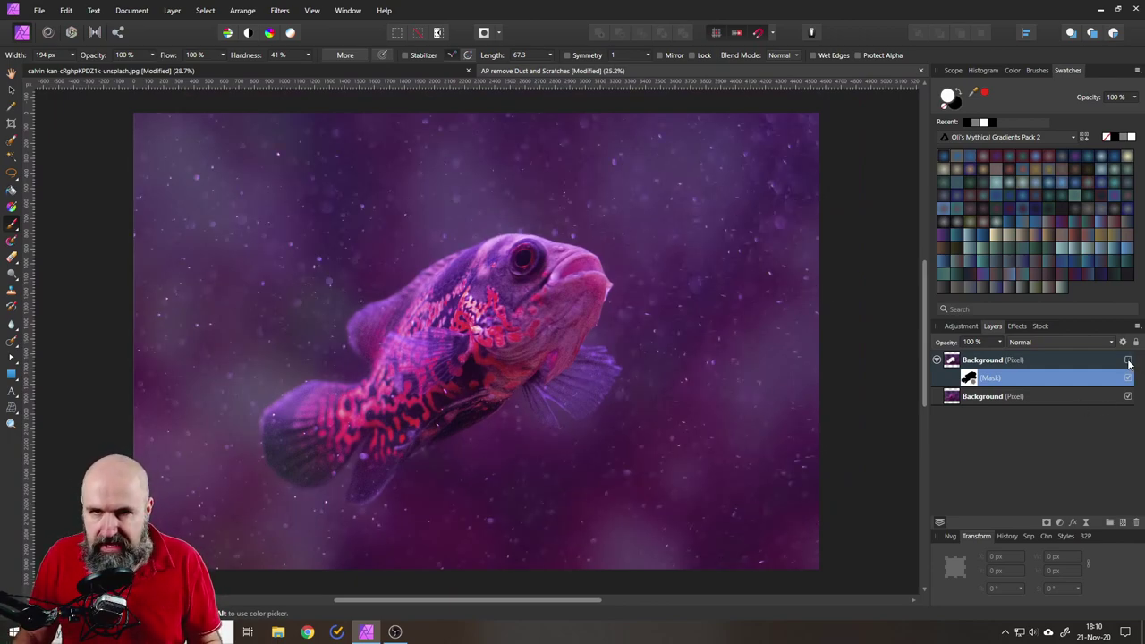
left_click(1128, 360)
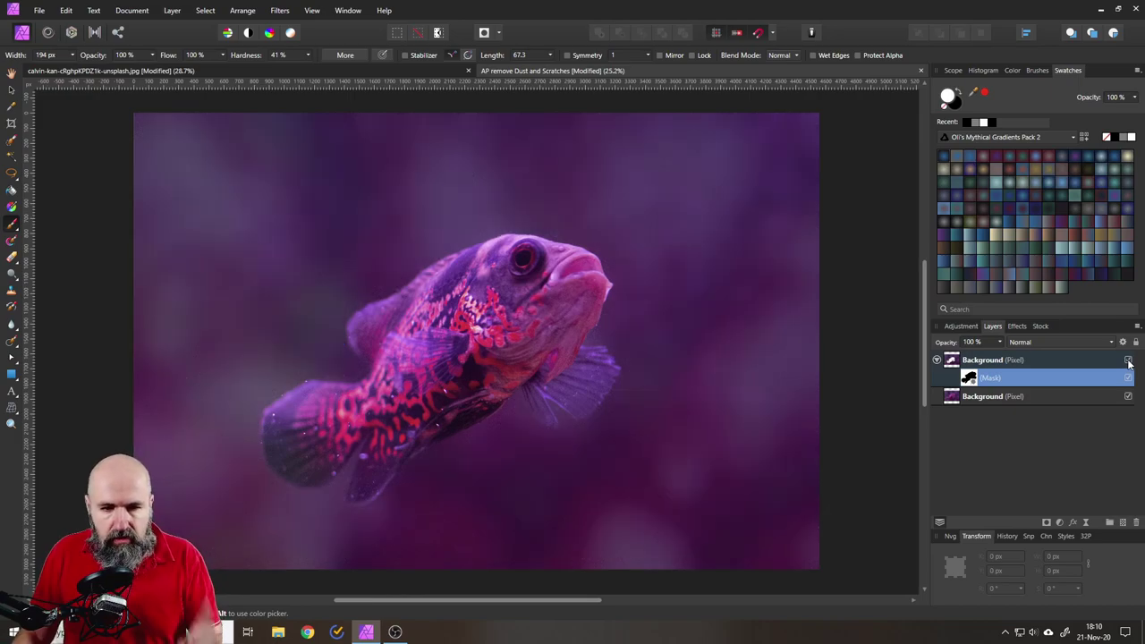
scroll(438, 313, "up", 4)
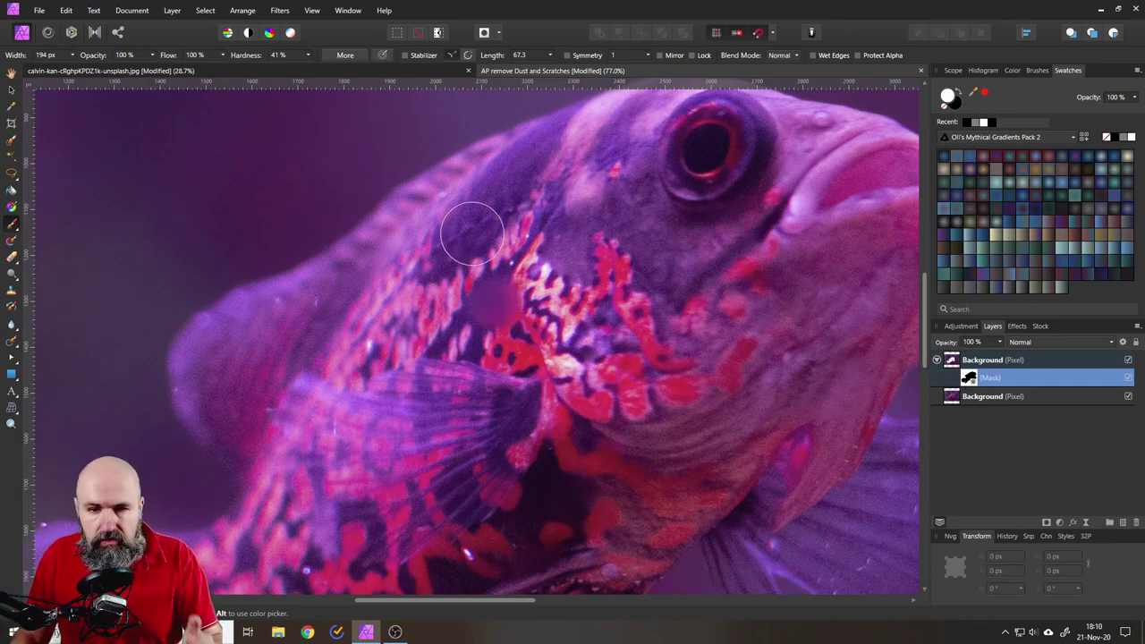
left_click(509, 260)
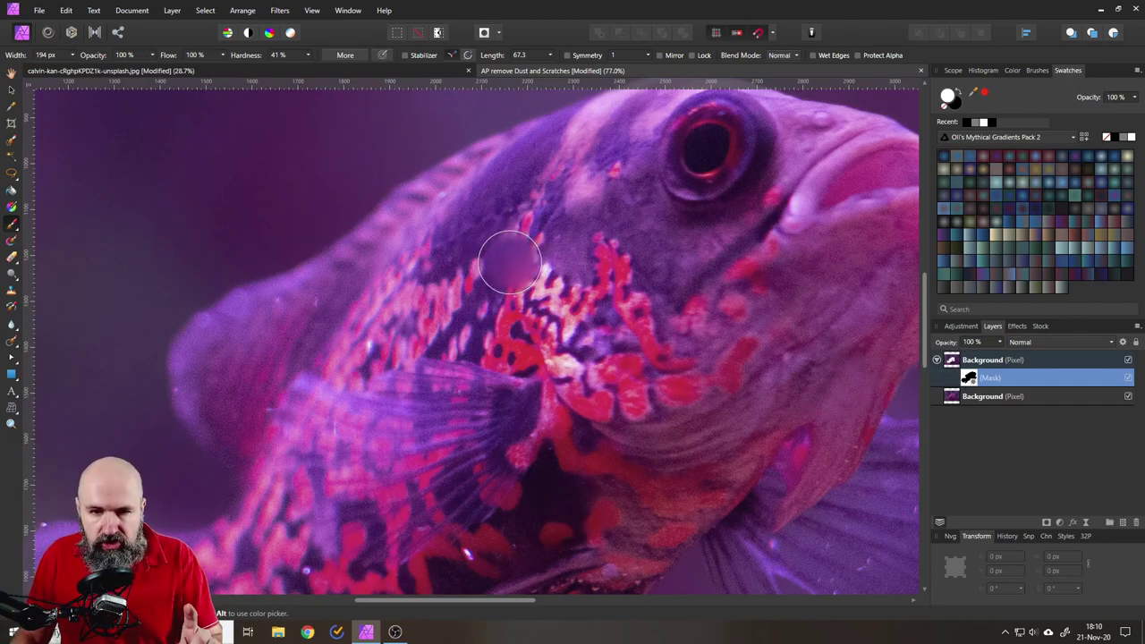
Step: Add an empty pixel layer above the top Background layer and set Inpainting Brush source to Current Layer & Below
left_click(952, 361)
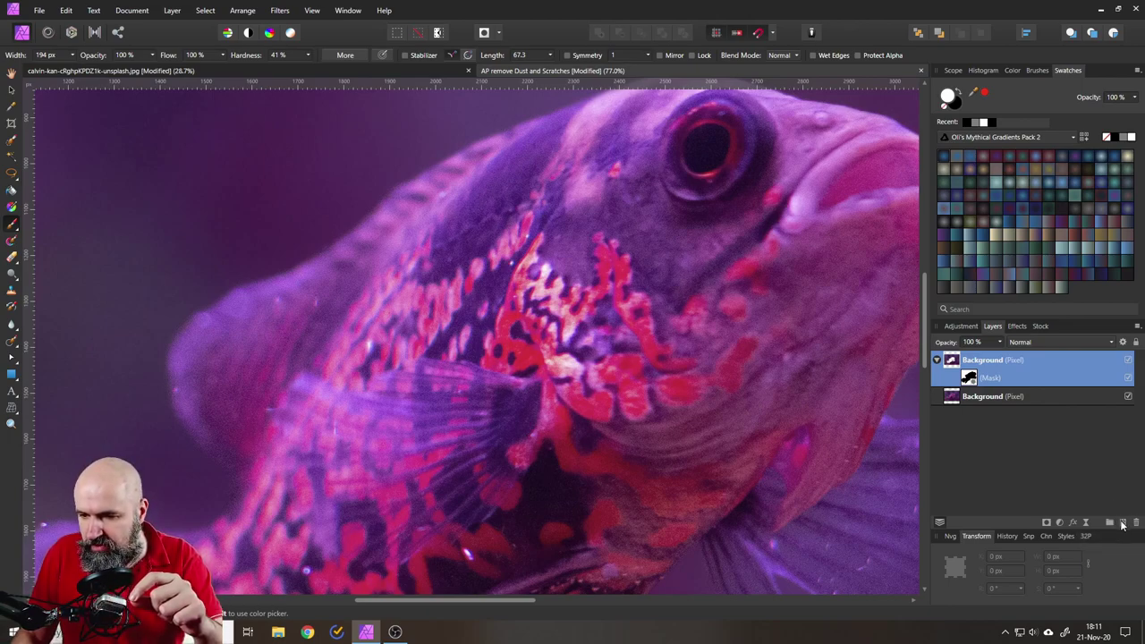
left_click(1123, 524)
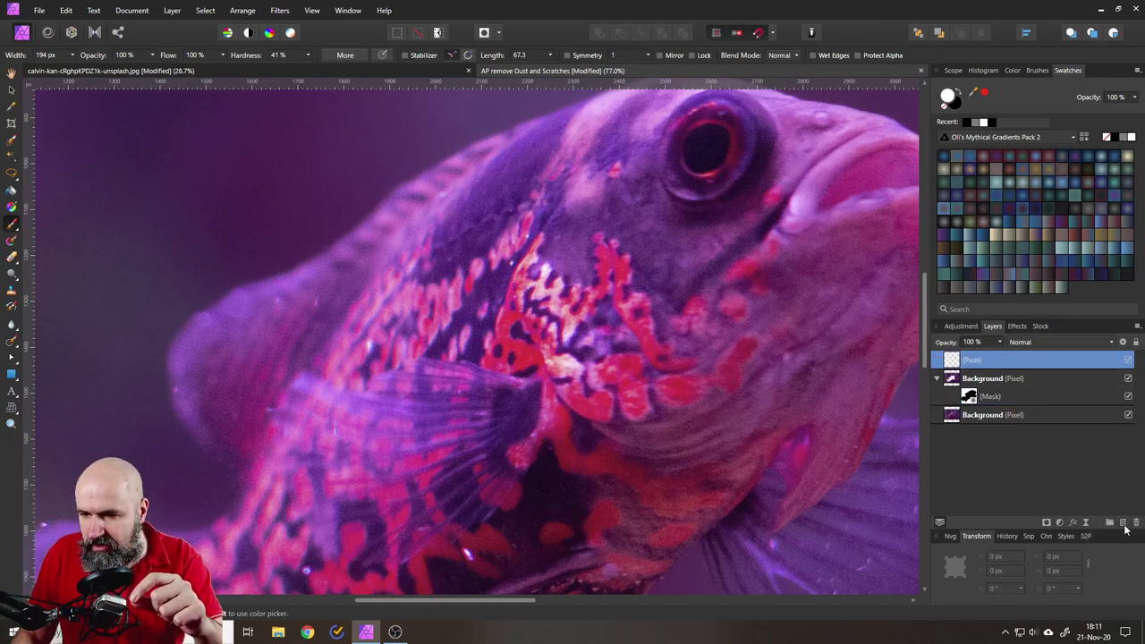
left_click(12, 345)
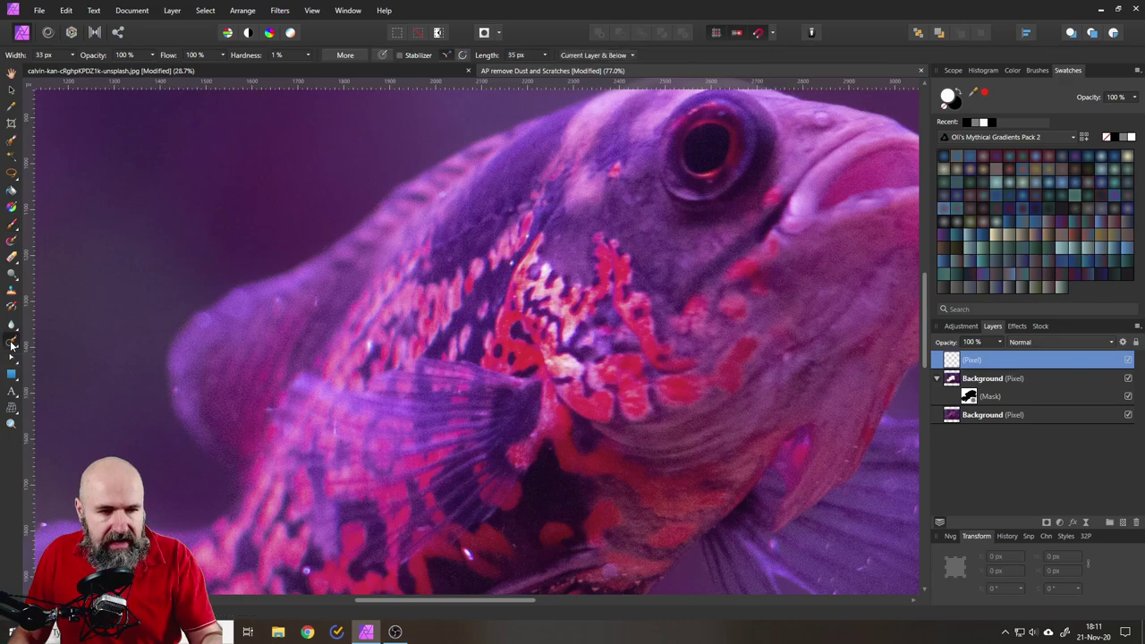
left_click(592, 55)
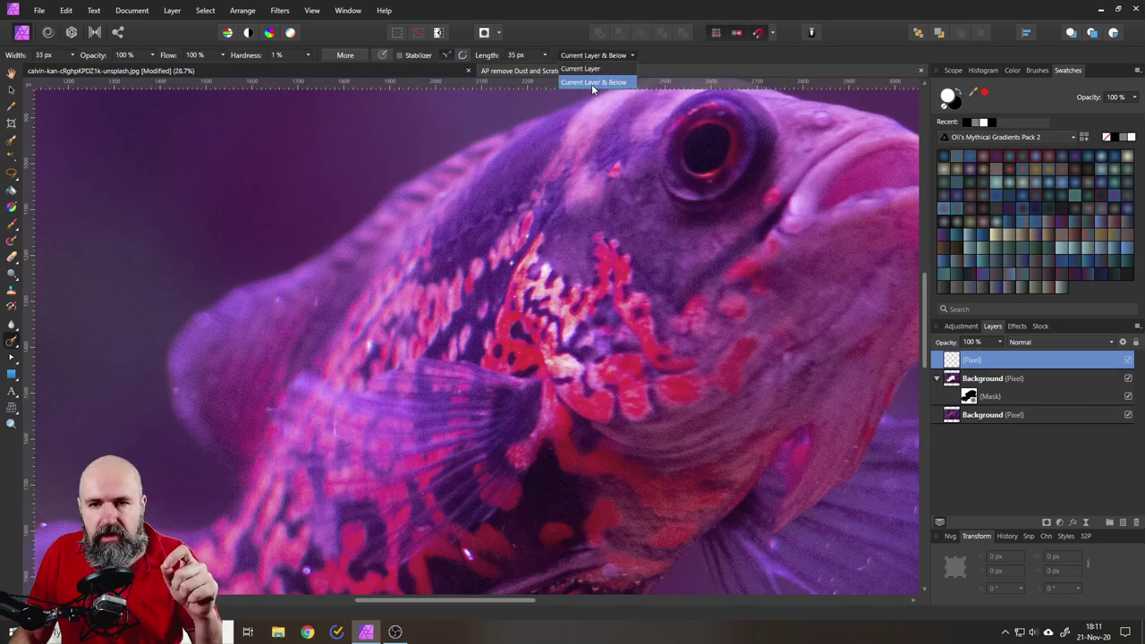
left_click(591, 82)
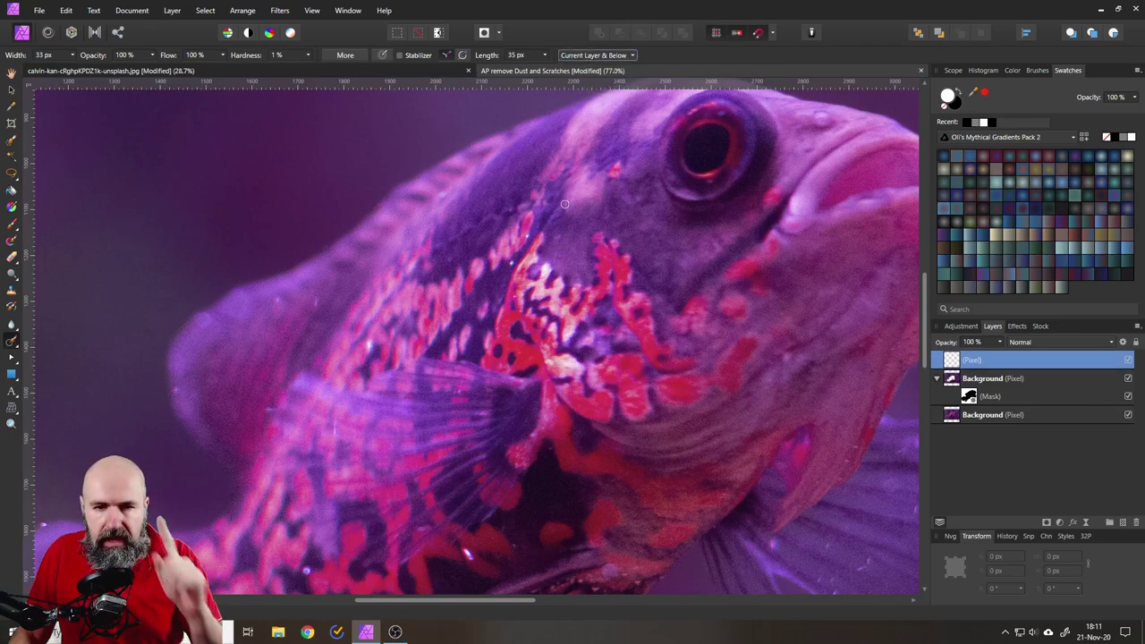
Step: Inpaint the dust specks on the fish's tail, including one near its lower edge, onto the new layer
scroll(527, 240, "up", 5)
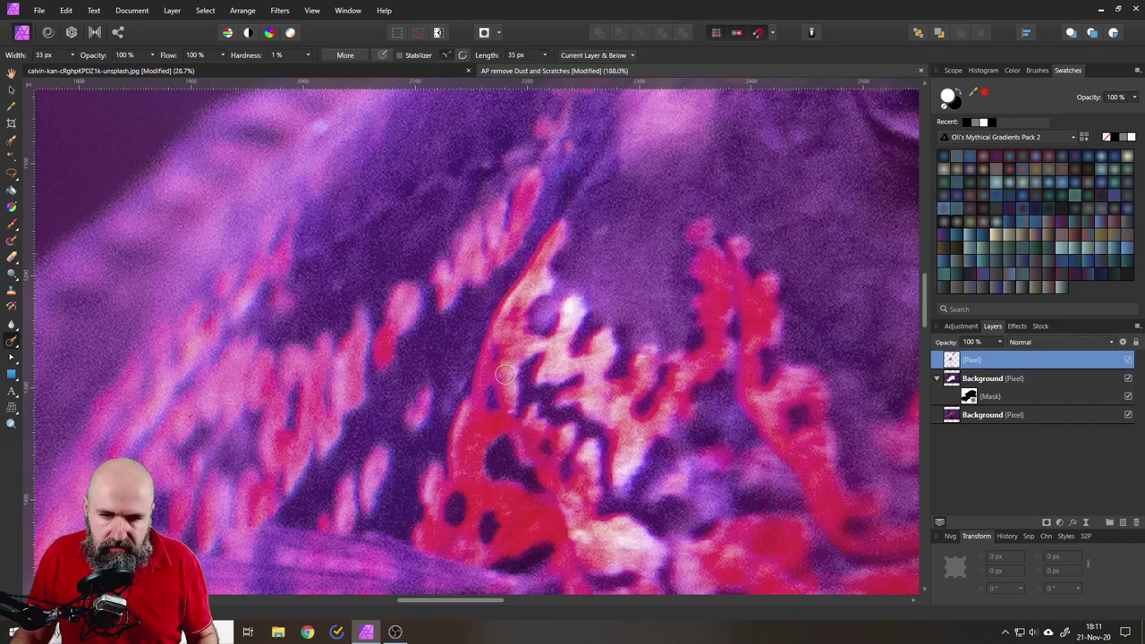
scroll(205, 296, "down", 3)
scroll(600, 302, "down", 4)
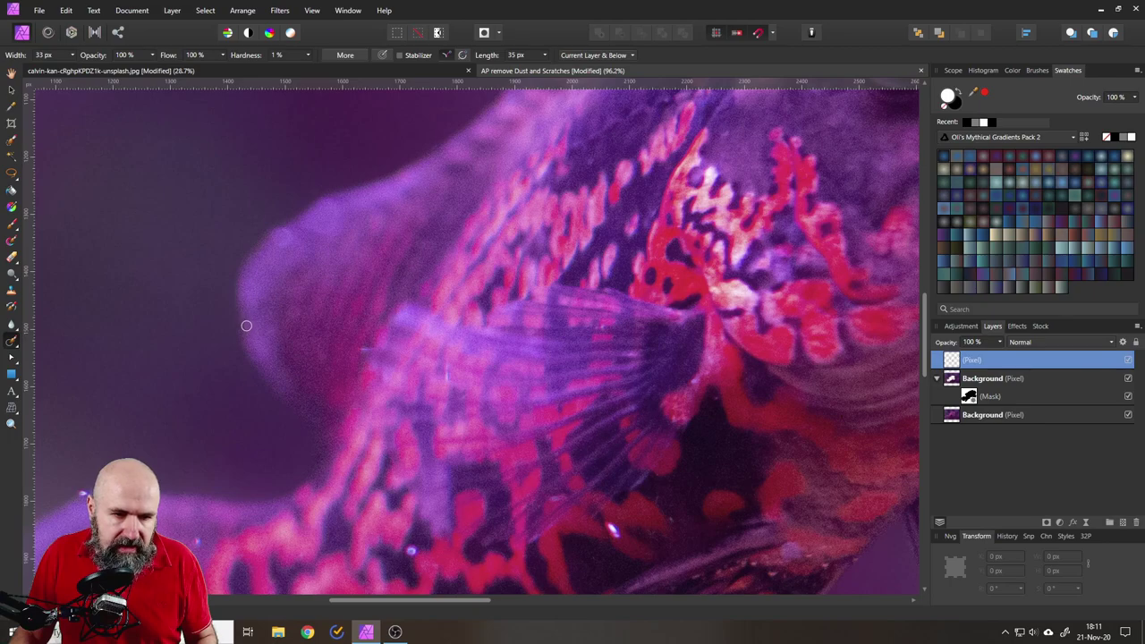
left_click_drag(281, 331, 439, 174)
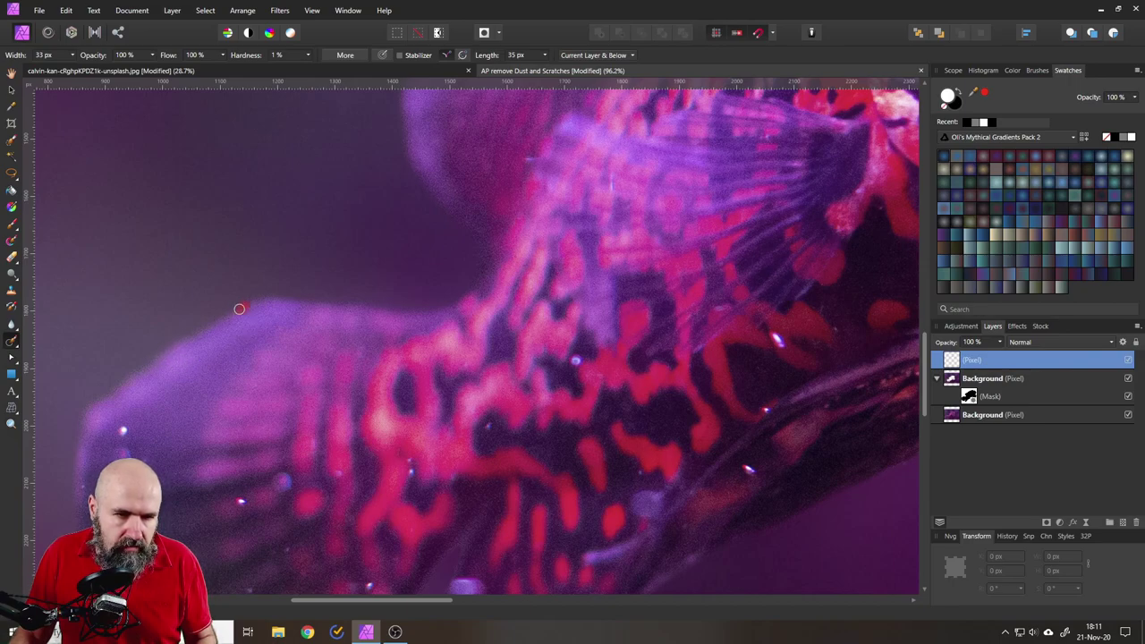
left_click_drag(288, 481, 281, 470)
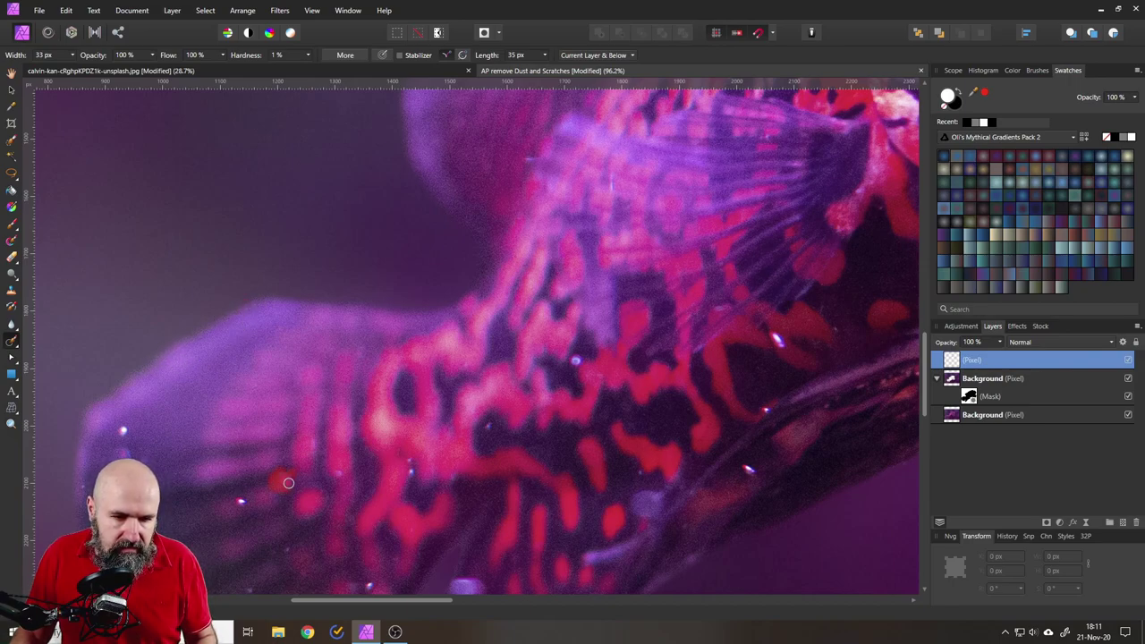
left_click_drag(245, 520, 379, 385)
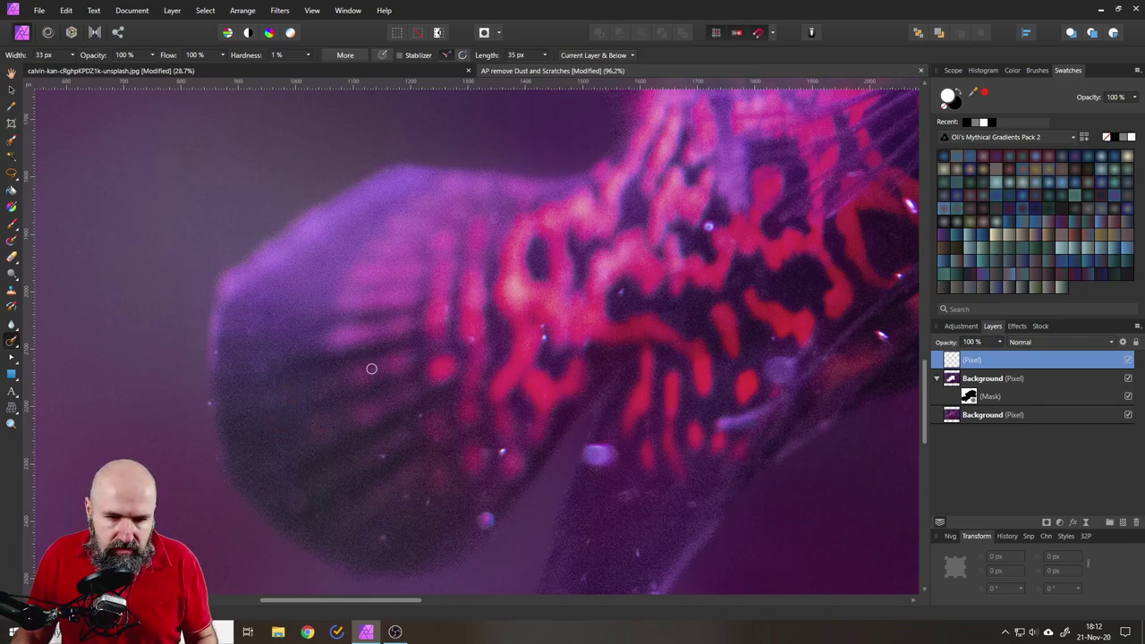
left_click(405, 492)
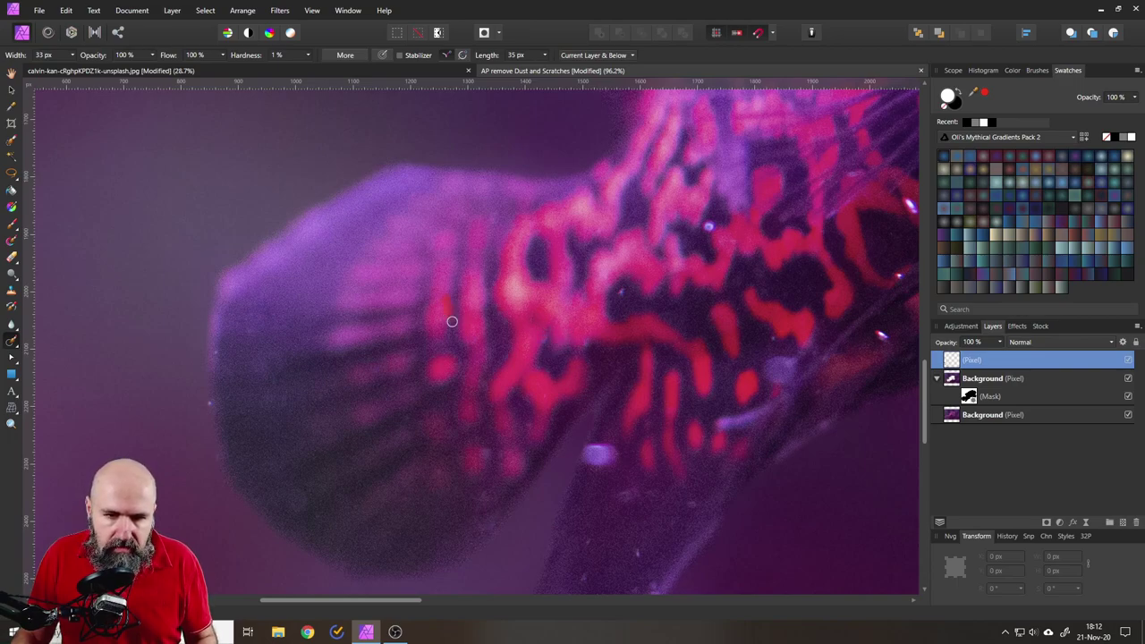
scroll(453, 323, "left", 3)
scroll(453, 323, "down", 1)
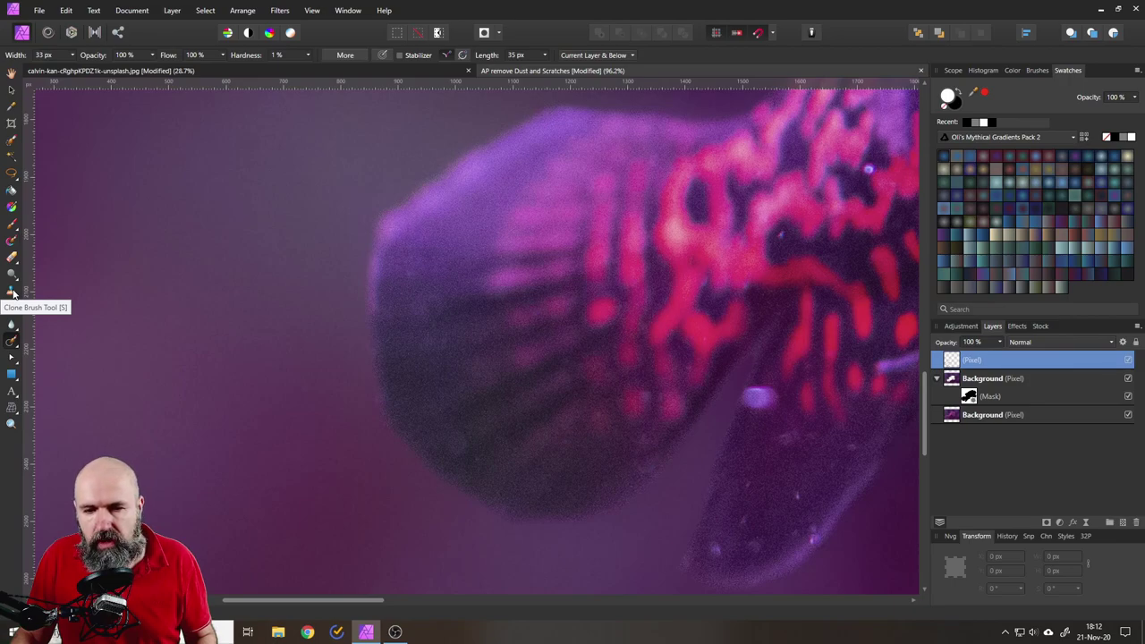
Step: Set the Clone Brush to sample Layers Beneath with its source rotated to 300°
left_click(11, 291)
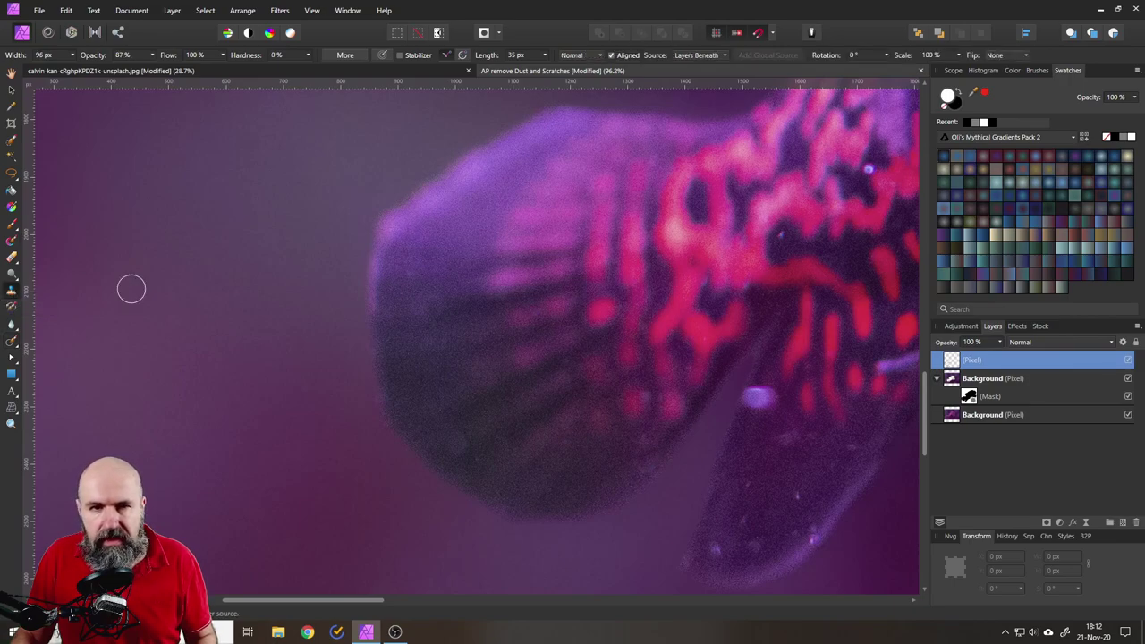
left_click(703, 57)
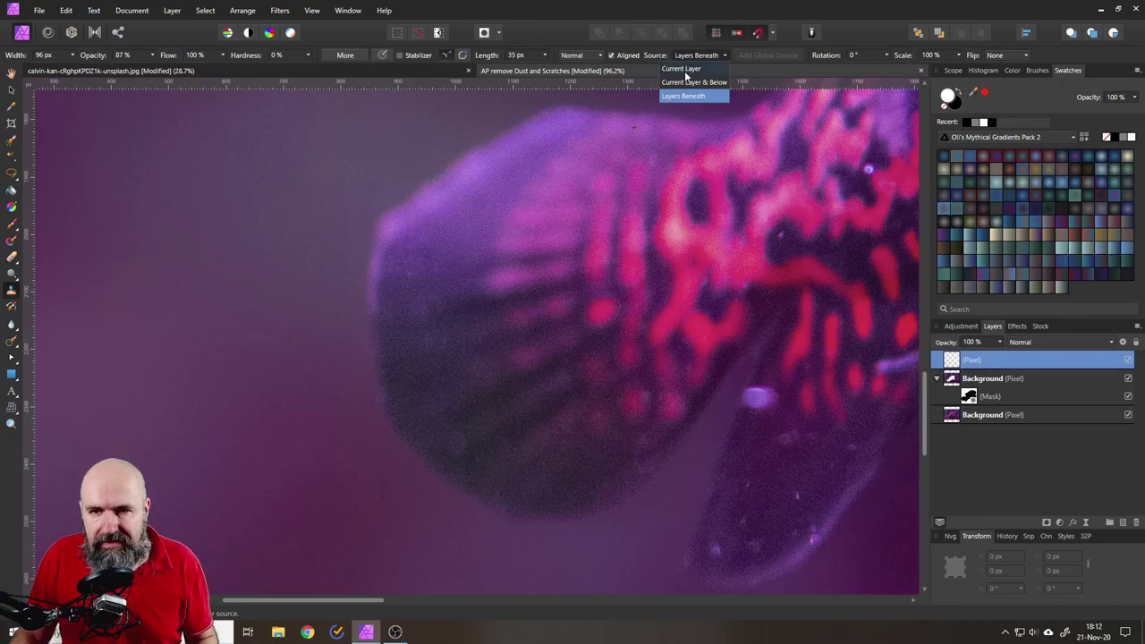
left_click(683, 97)
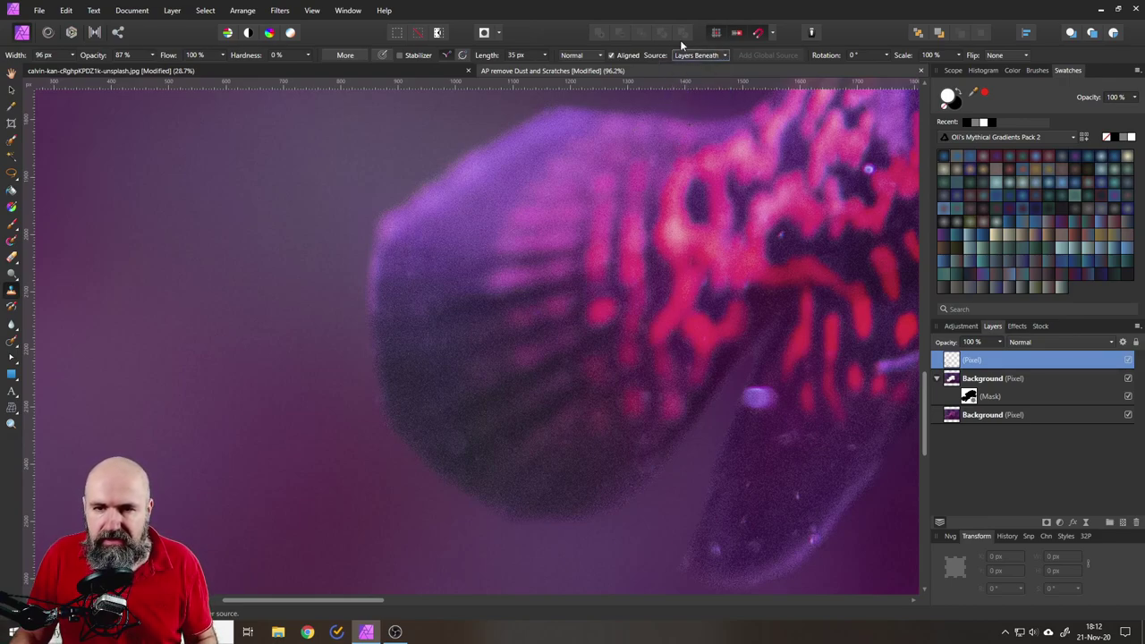
scroll(666, 455, "up", 5)
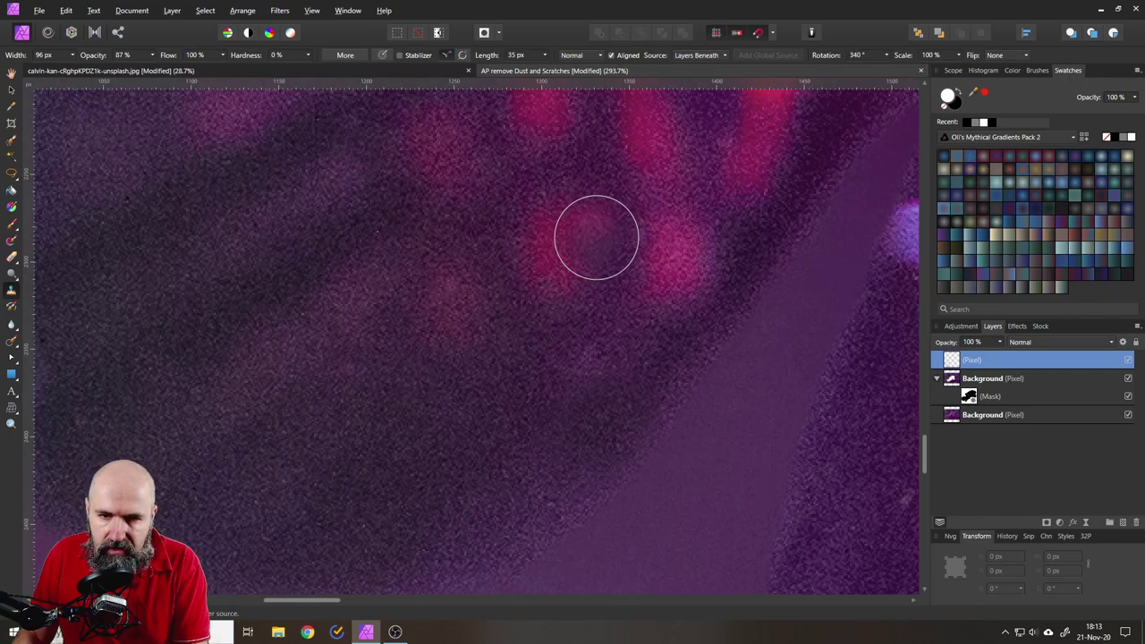
key("comma")
key("comma")
key("comma")
key("comma")
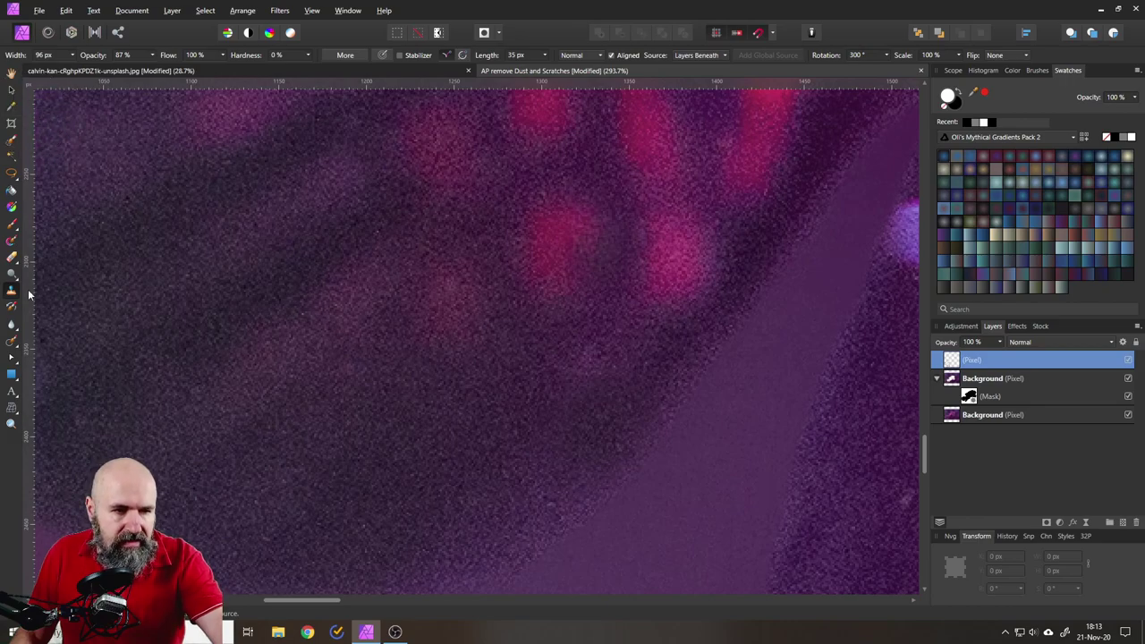
Step: Inpaint the bright specks in the purple background near the fin and fin edge
left_click(11, 339)
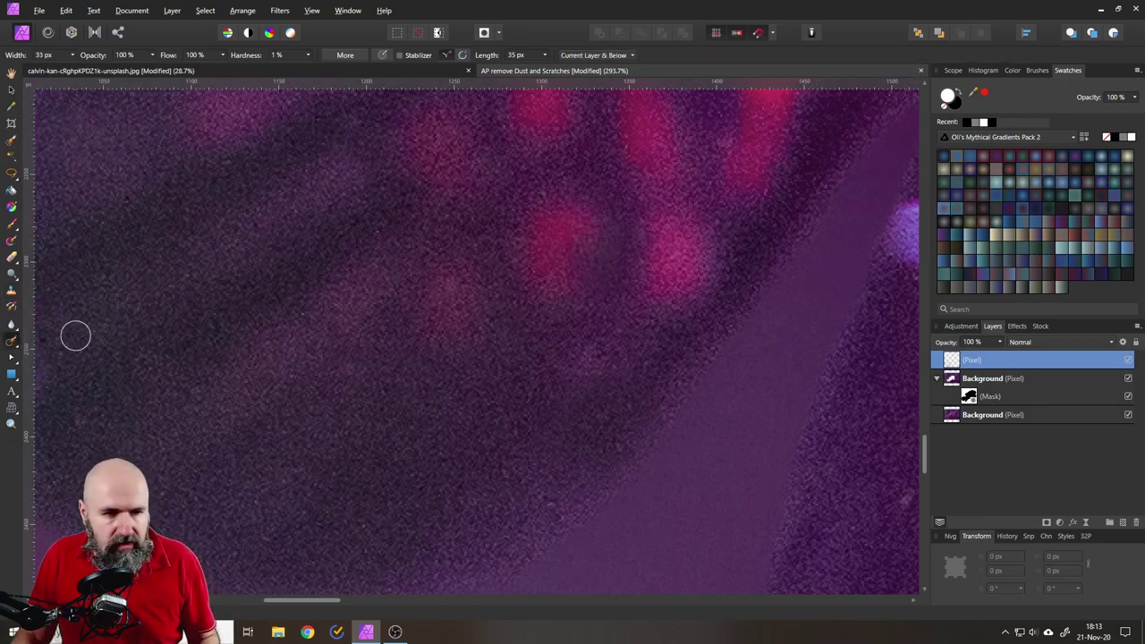
scroll(482, 276, "down", 5)
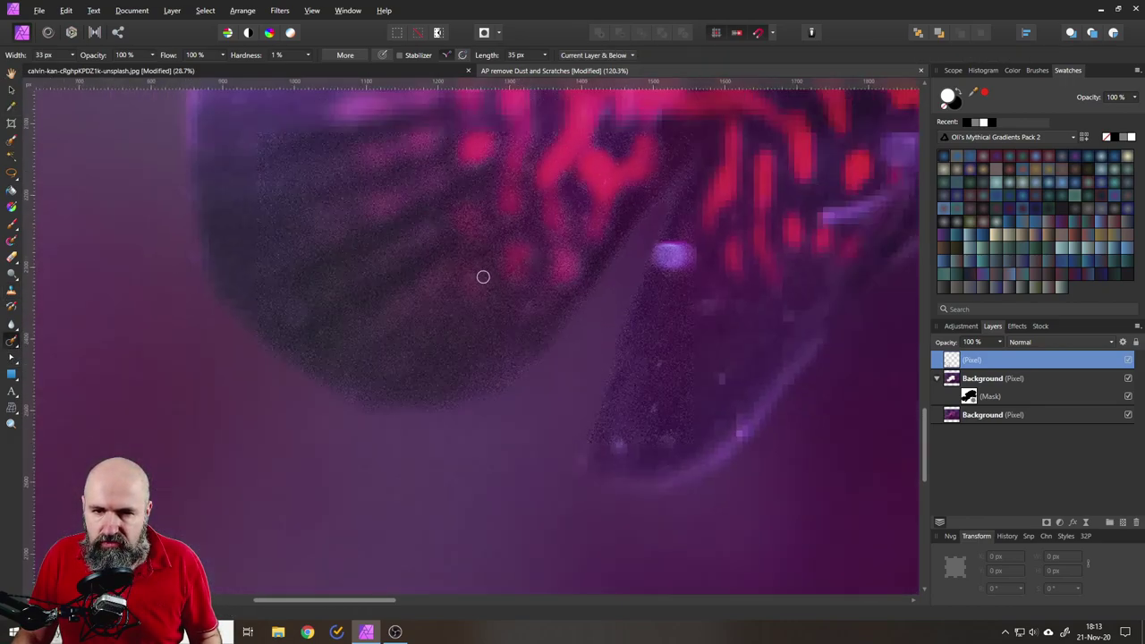
scroll(483, 276, "down", 1)
scroll(537, 304, "up", 3)
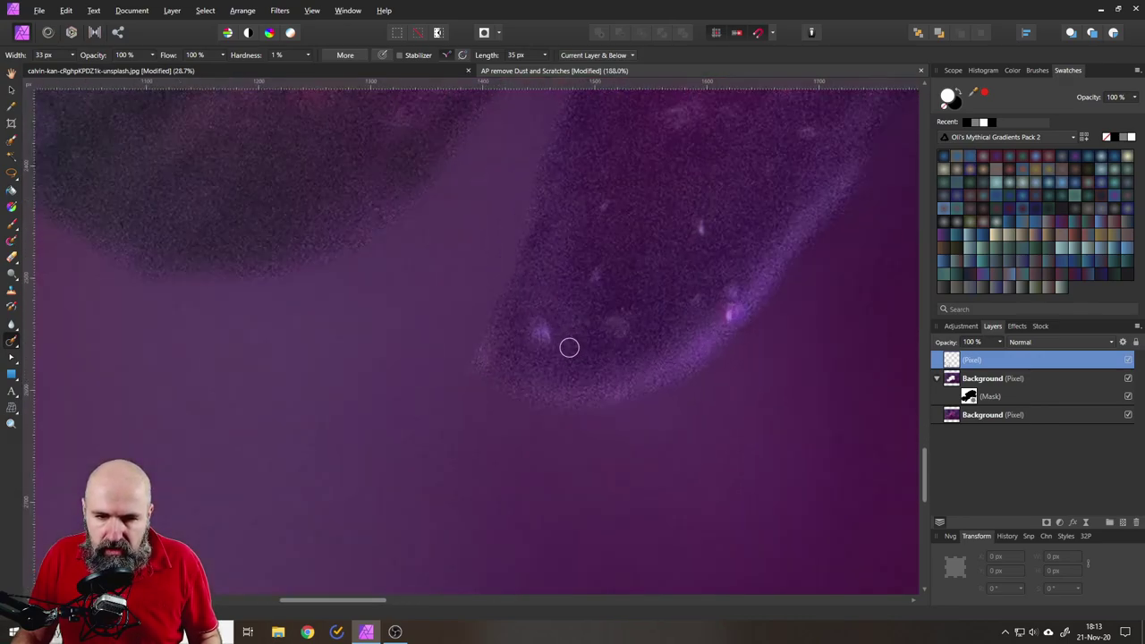
left_click(541, 331)
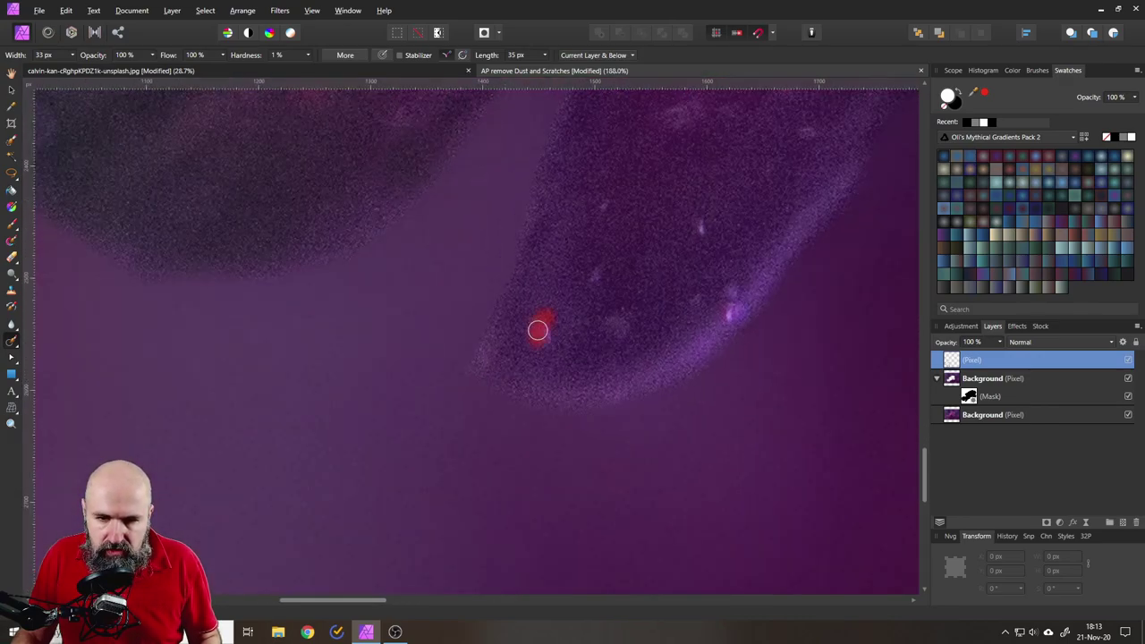
left_click(615, 319)
left_click(726, 299)
left_click_drag(761, 233, 616, 302)
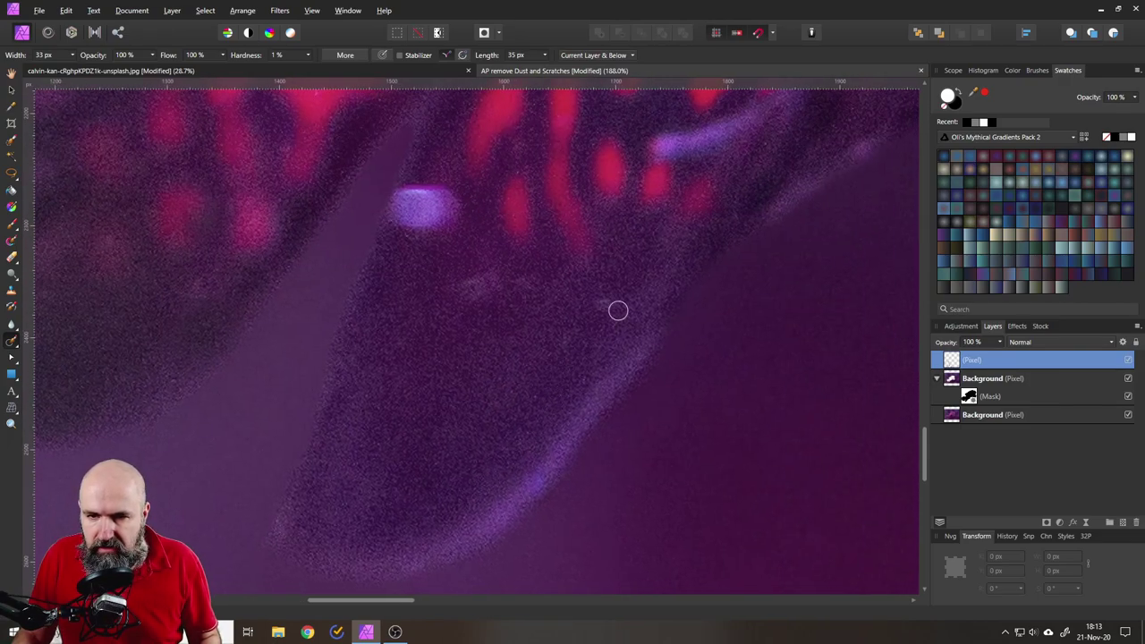
left_click(608, 300)
left_click(465, 292)
mouse_move(450, 207)
left_mouse_down()
mouse_move(408, 225)
mouse_move(411, 191)
mouse_move(402, 223)
mouse_move(433, 194)
mouse_move(419, 204)
mouse_move(434, 227)
left_mouse_up()
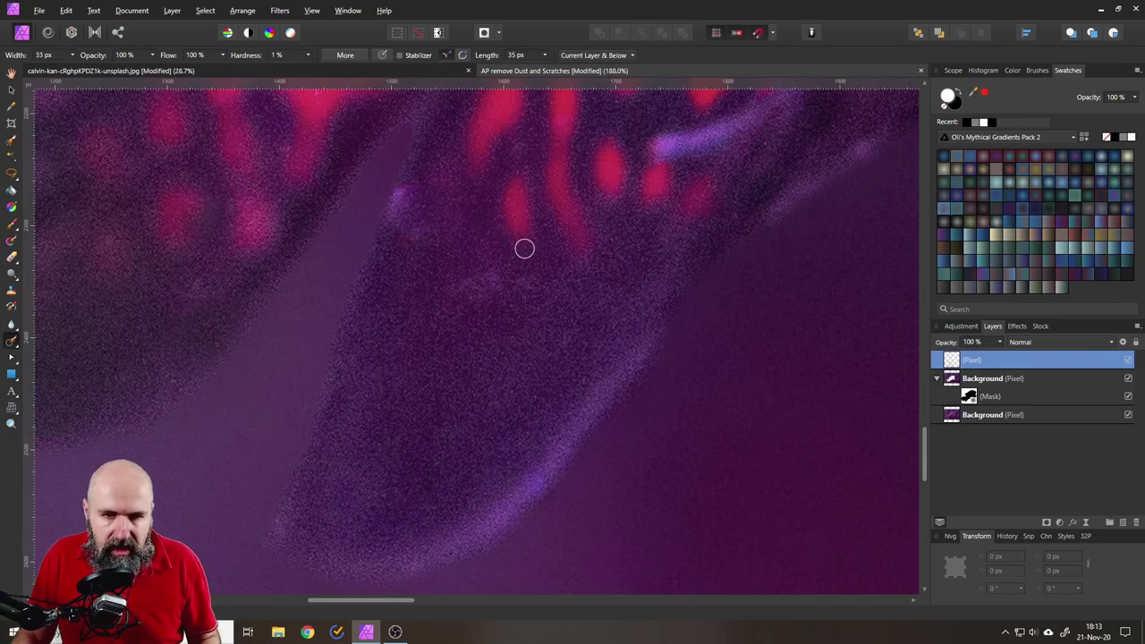
mouse_move(404, 187)
left_mouse_down()
mouse_move(395, 216)
mouse_move(405, 253)
mouse_move(418, 195)
left_mouse_up()
scroll(414, 232, "up", 1)
scroll(414, 233, "up", 1)
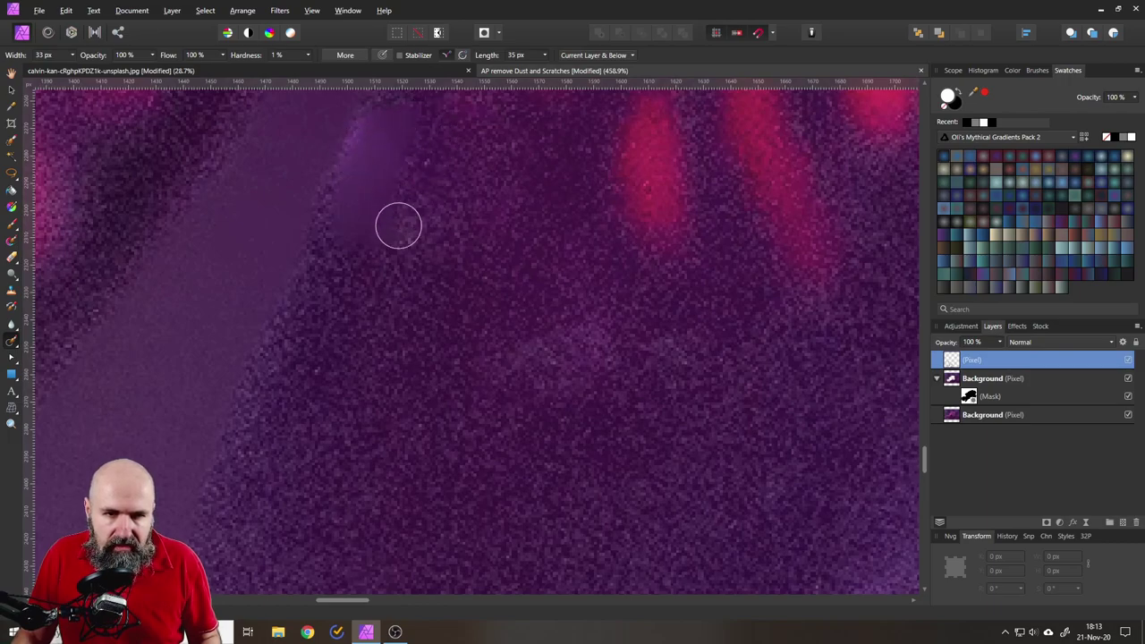
scroll(672, 310, "up", 1)
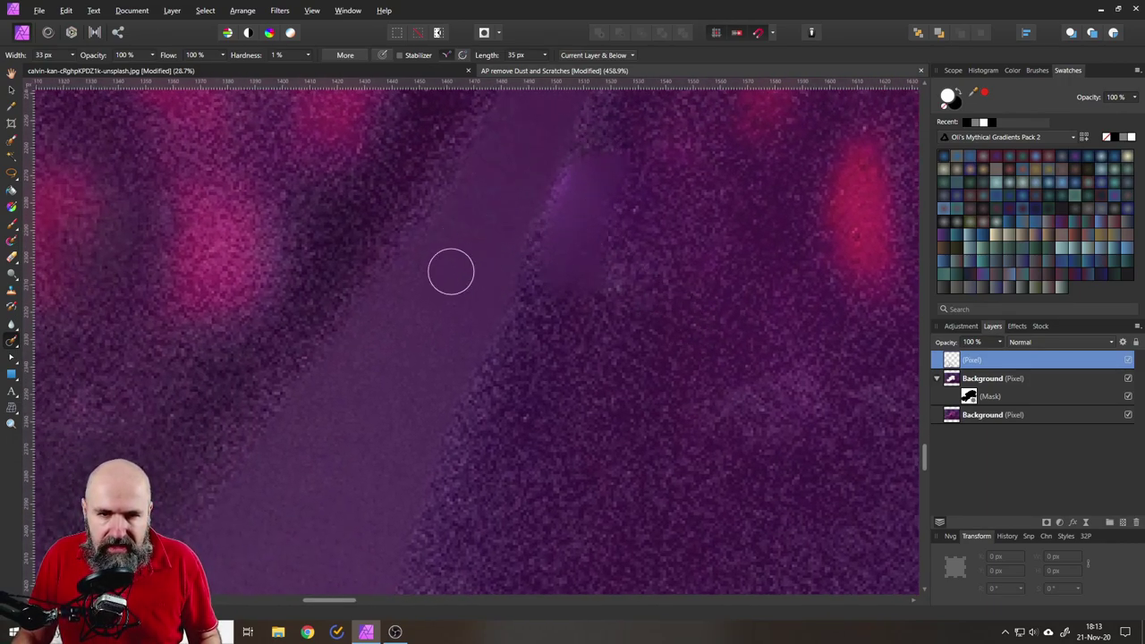
Step: Reset the Clone Brush source rotation to 0° and clone over the light purple blob
left_click(12, 290)
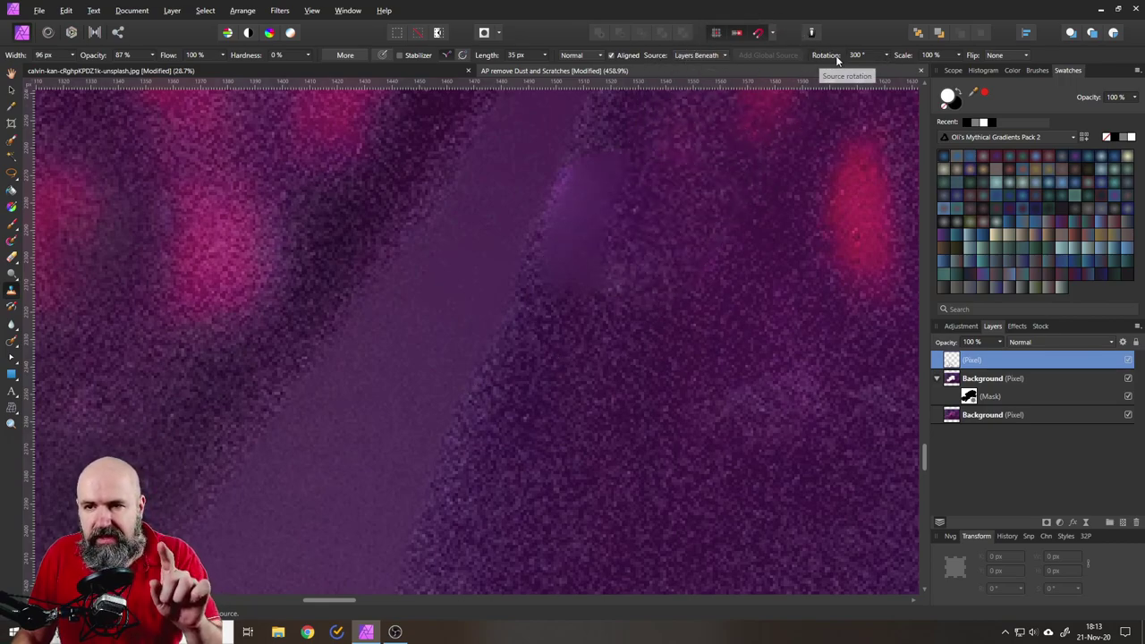
left_click(885, 56)
left_click_drag(890, 71, 800, 77)
left_click(884, 55)
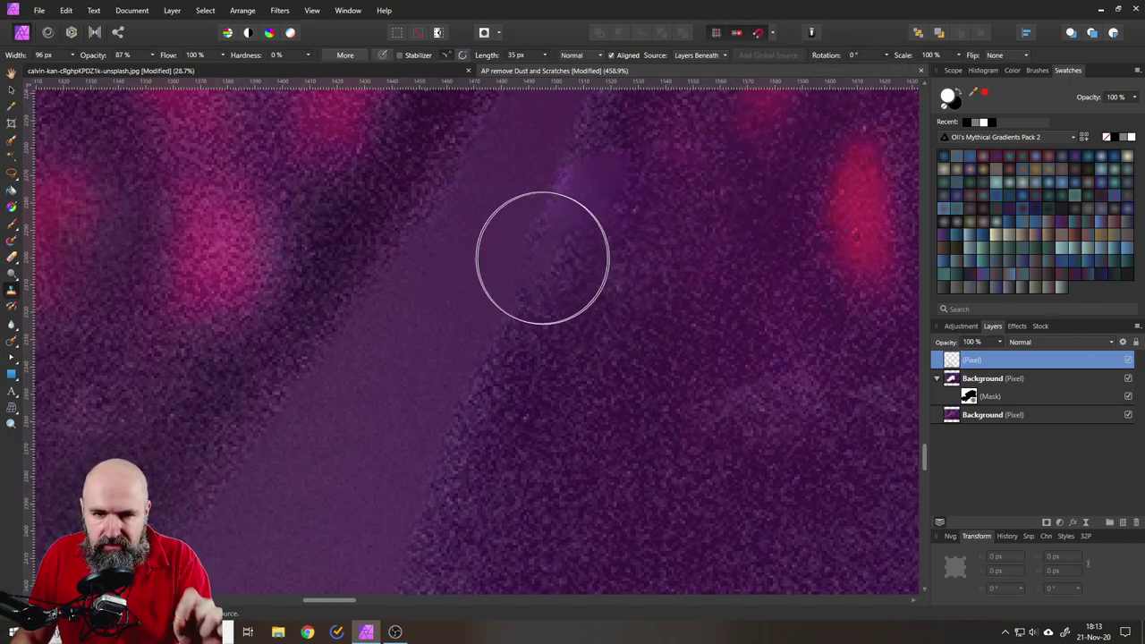
left_click_drag(534, 248, 572, 179)
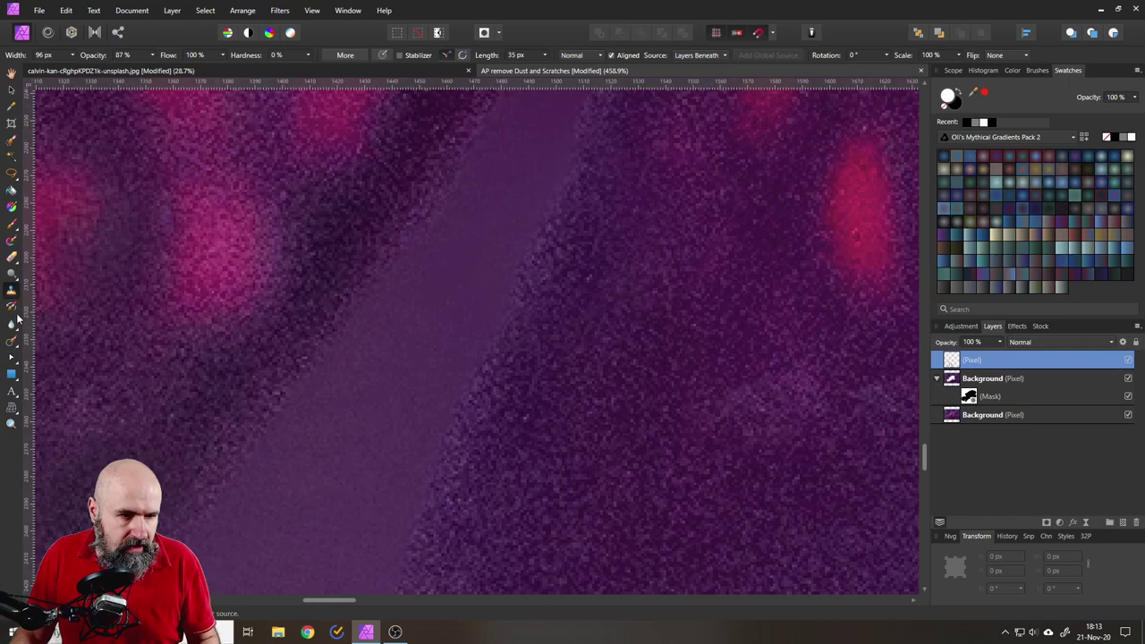
Step: Try inpainting the bright speck on the body edge, then undo the result
left_click(12, 343)
scroll(724, 259, "down", 5)
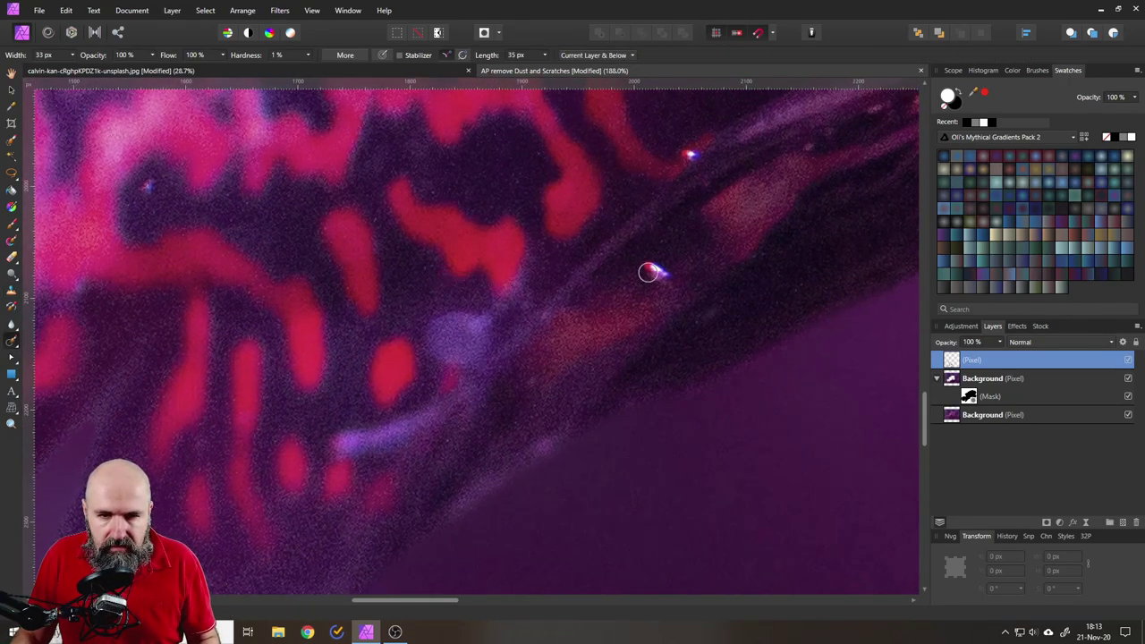
left_click_drag(659, 266, 666, 269)
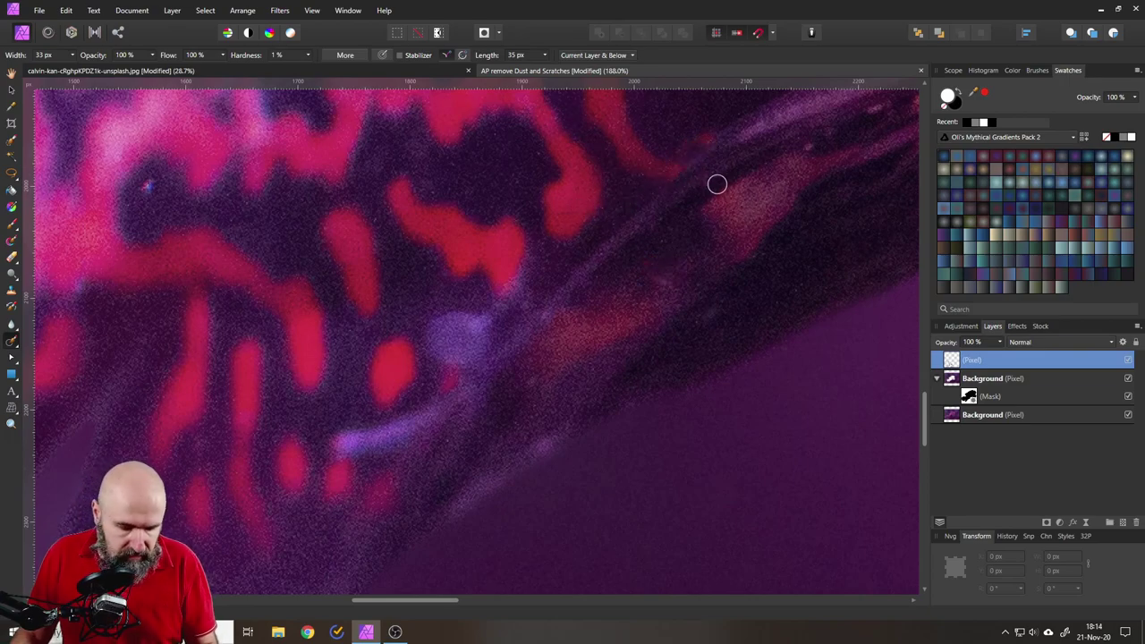
key("ctrl+z")
scroll(729, 165, "up", 5)
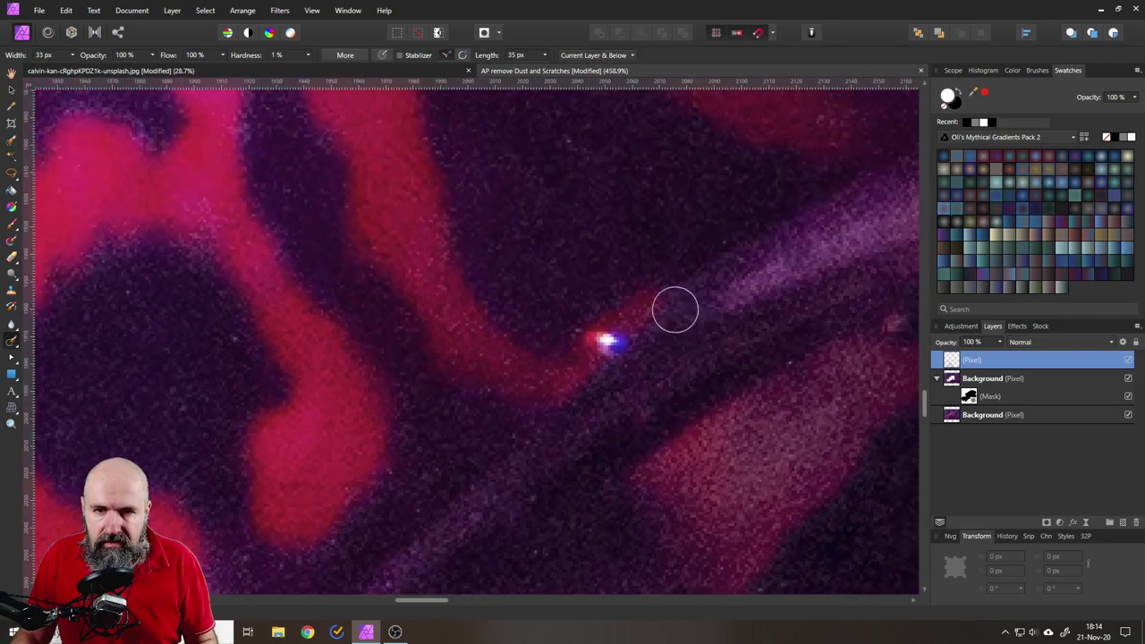
Step: Clone nearby clean texture over the speck and its remaining mark with a 41 px Clone Brush
left_click(12, 291)
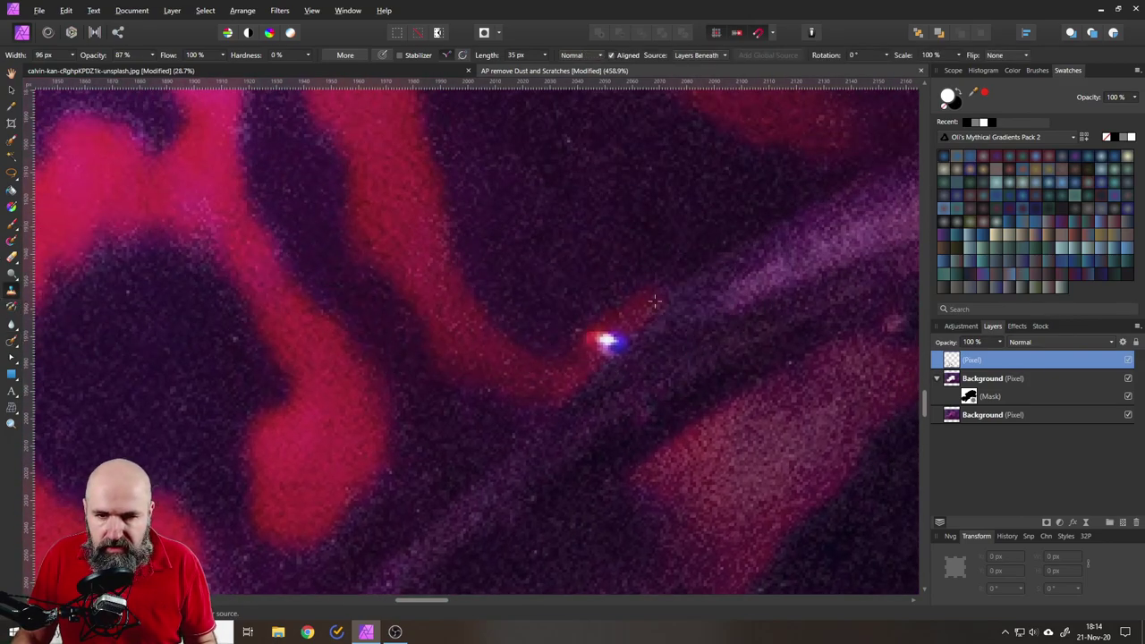
left_click(74, 55)
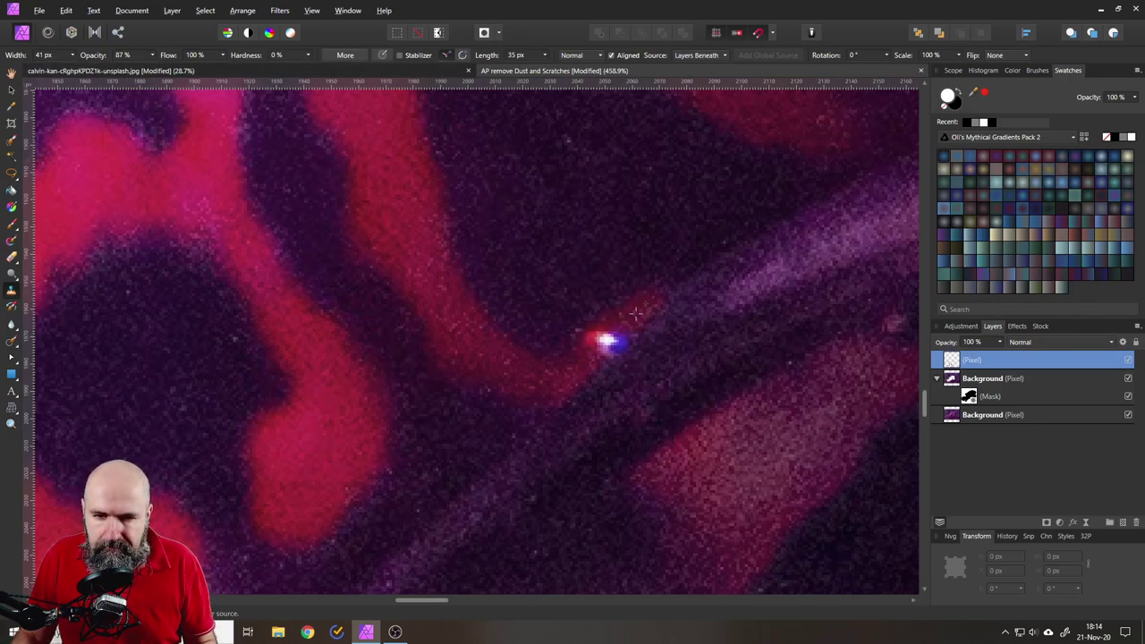
left_click(635, 312, "alt")
left_click(606, 340)
key("ctrl+z")
key("ctrl+shift+z")
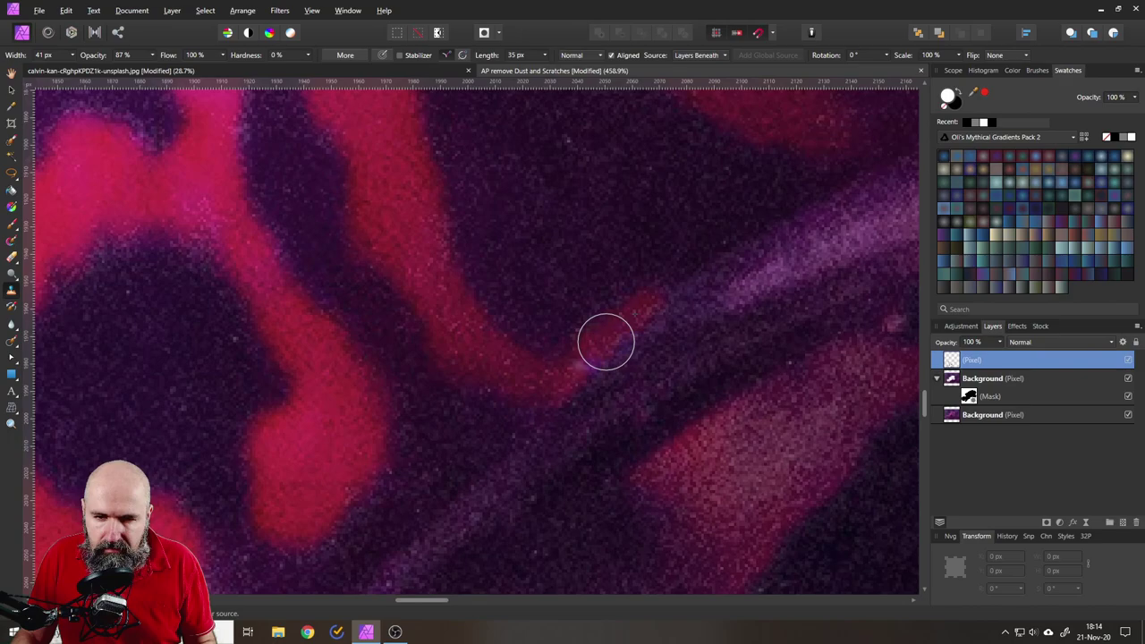
left_click(635, 312, "alt")
left_click(594, 358)
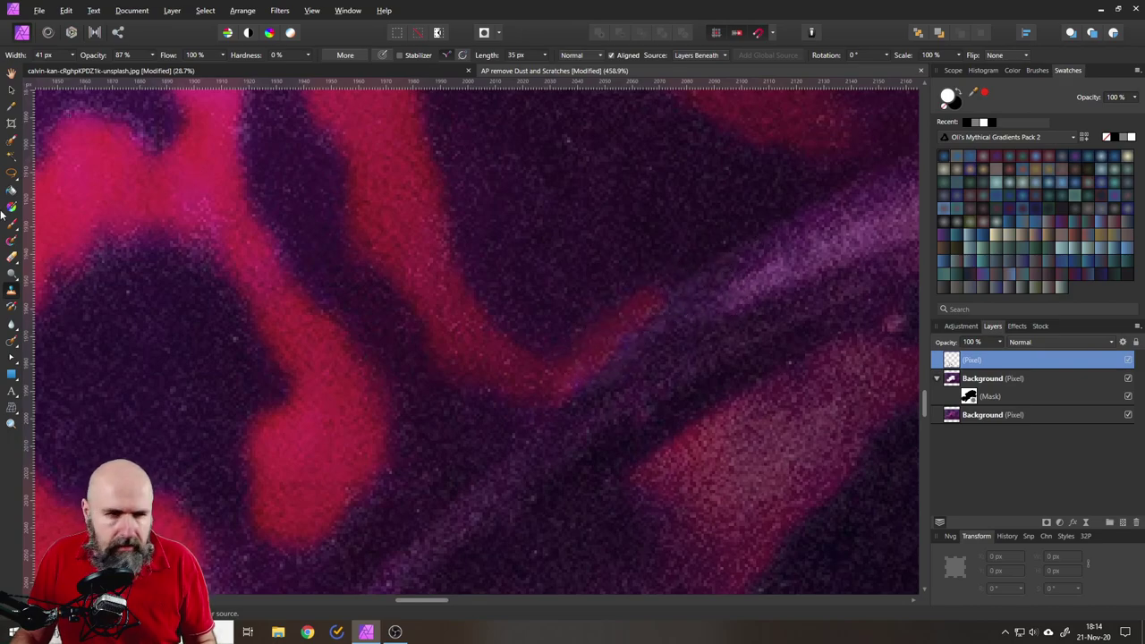
left_click(11, 341)
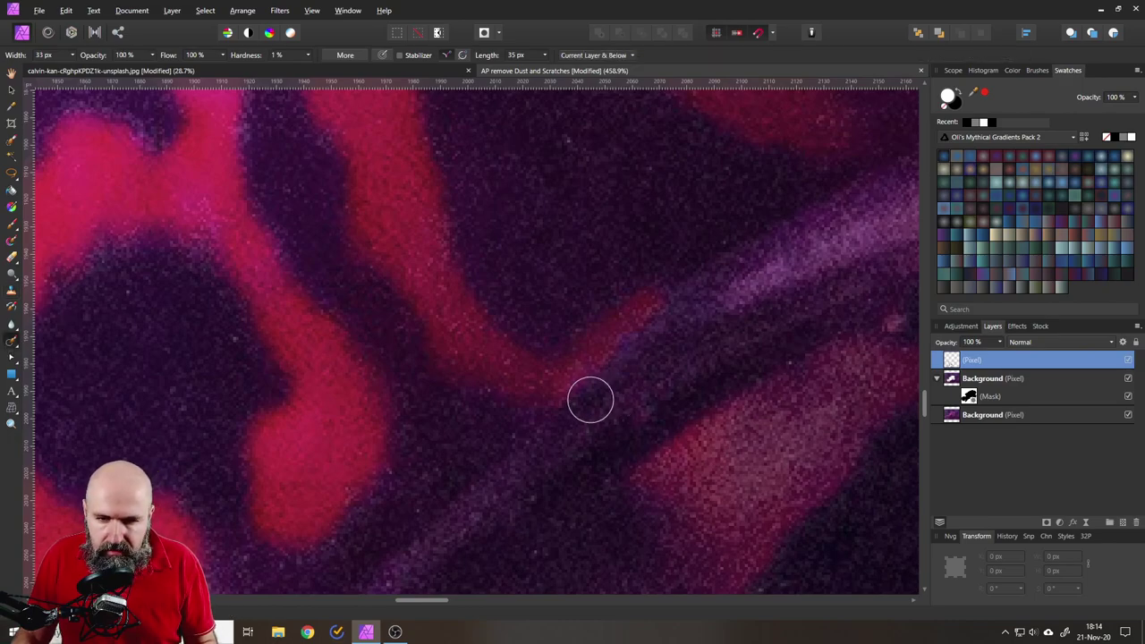
Step: Inpaint the bluish speck among the red markings and two pink specks on the fin
scroll(626, 358, "down", 10)
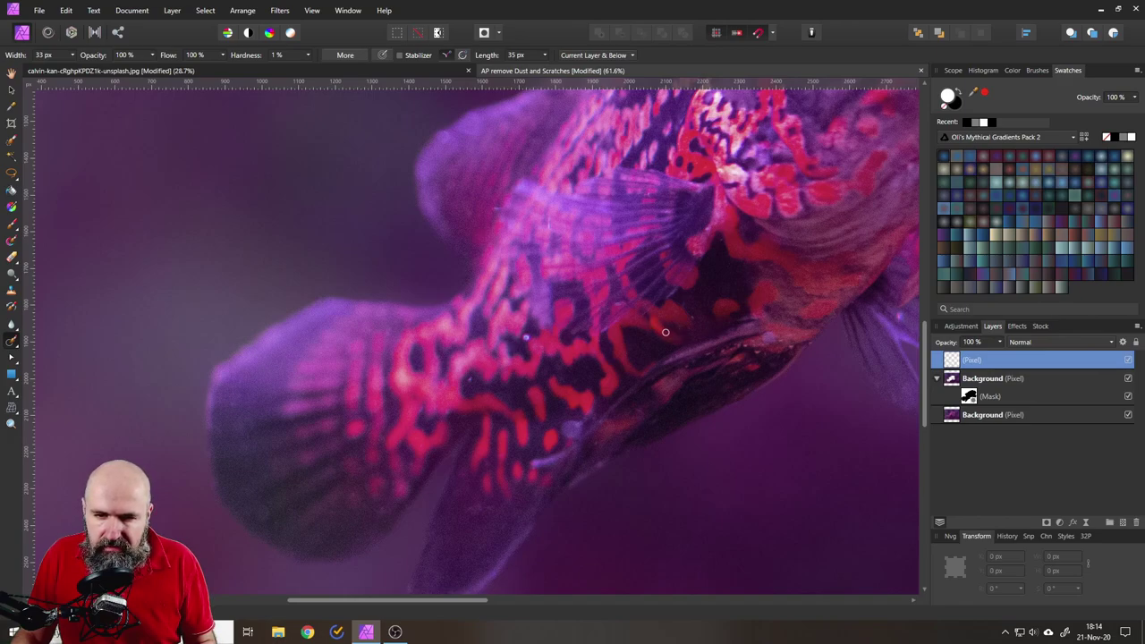
scroll(695, 330, "up", 3)
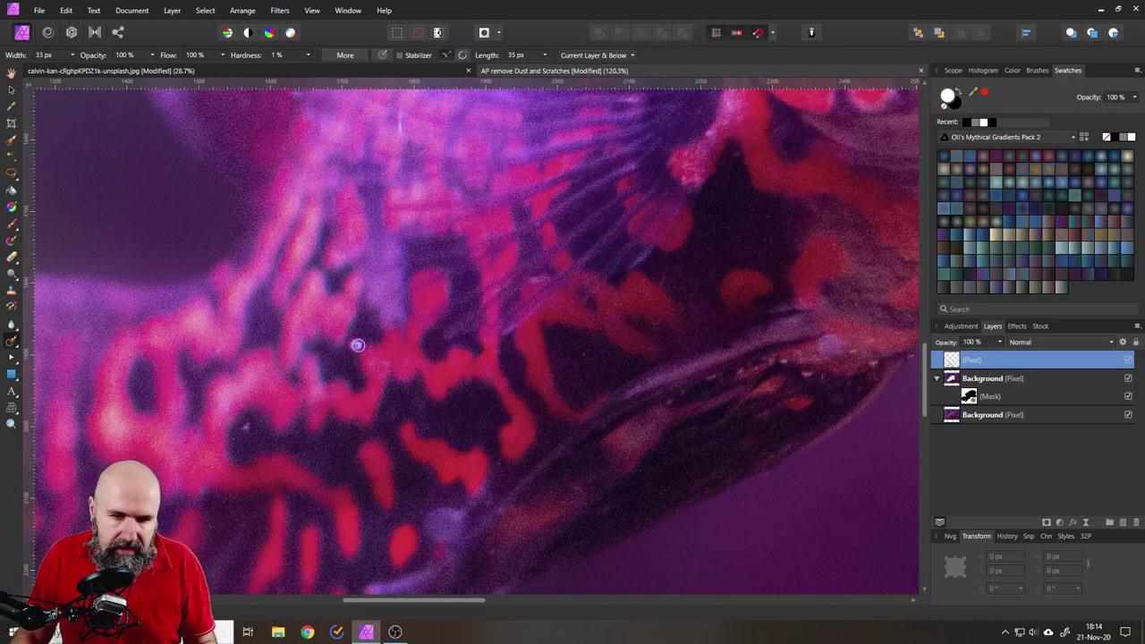
left_click(357, 345)
scroll(430, 353, "left", 5)
scroll(429, 353, "up", 2)
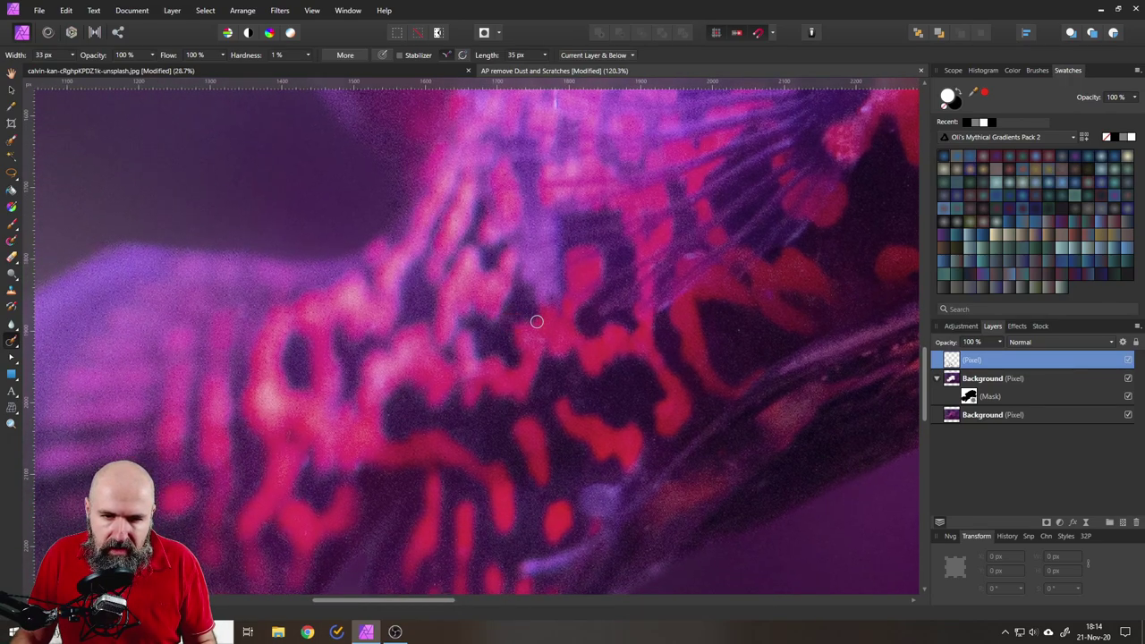
scroll(626, 322, "down", 6)
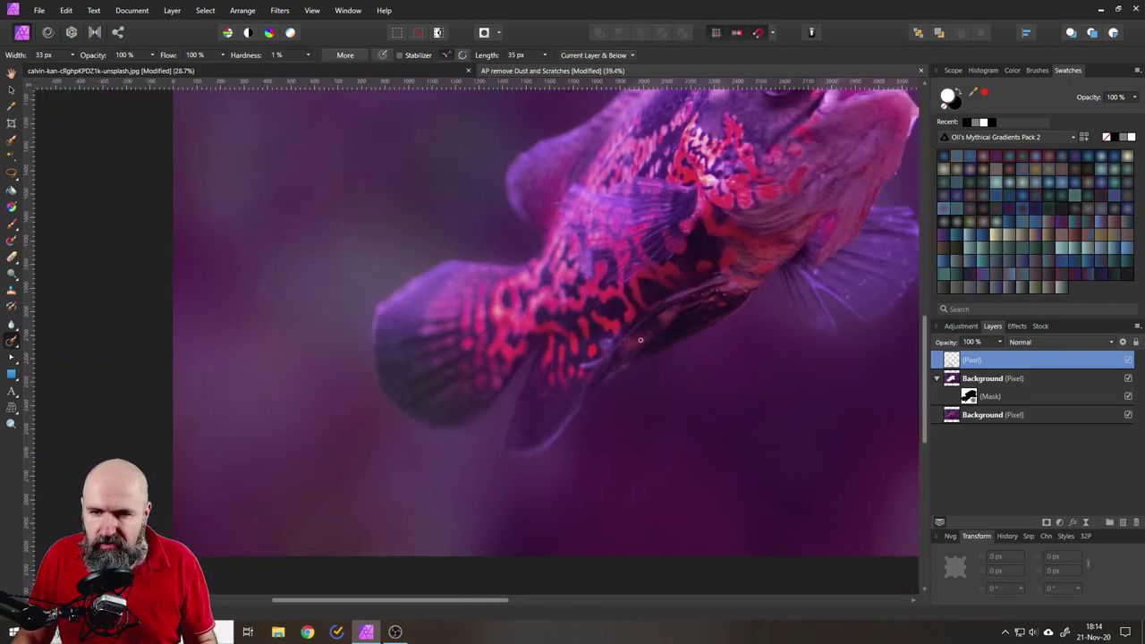
scroll(641, 358, "up", 6)
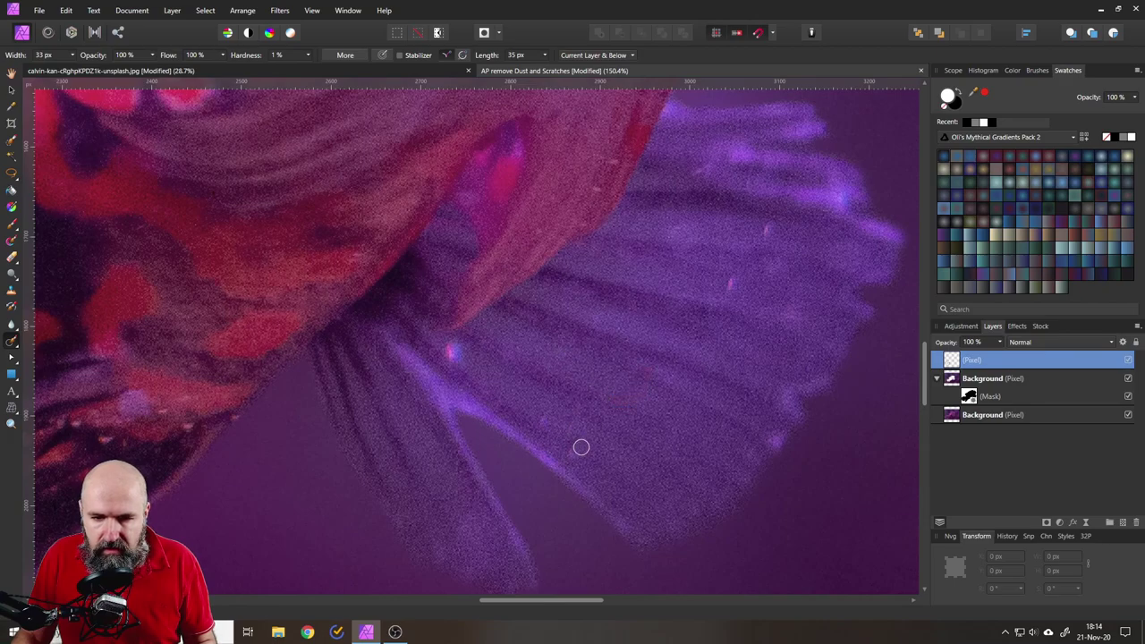
left_click(455, 352)
left_click(765, 227)
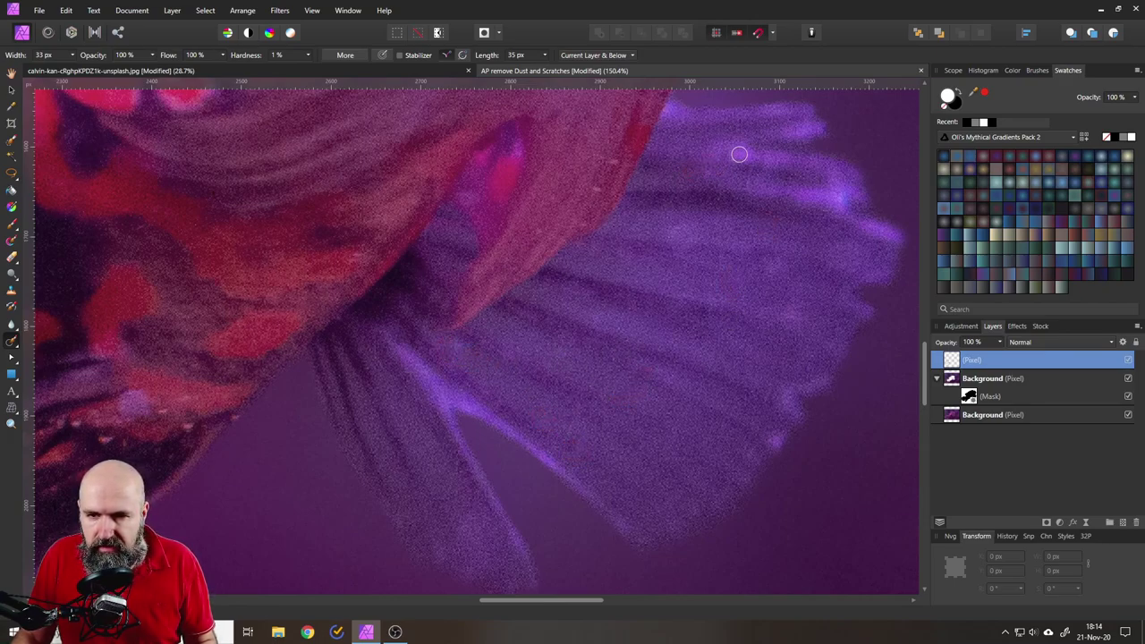
Step: Zoom out to fit the whole fish image and recentre it in the window
key("ctrl+0")
scroll(640, 264, "up", 4)
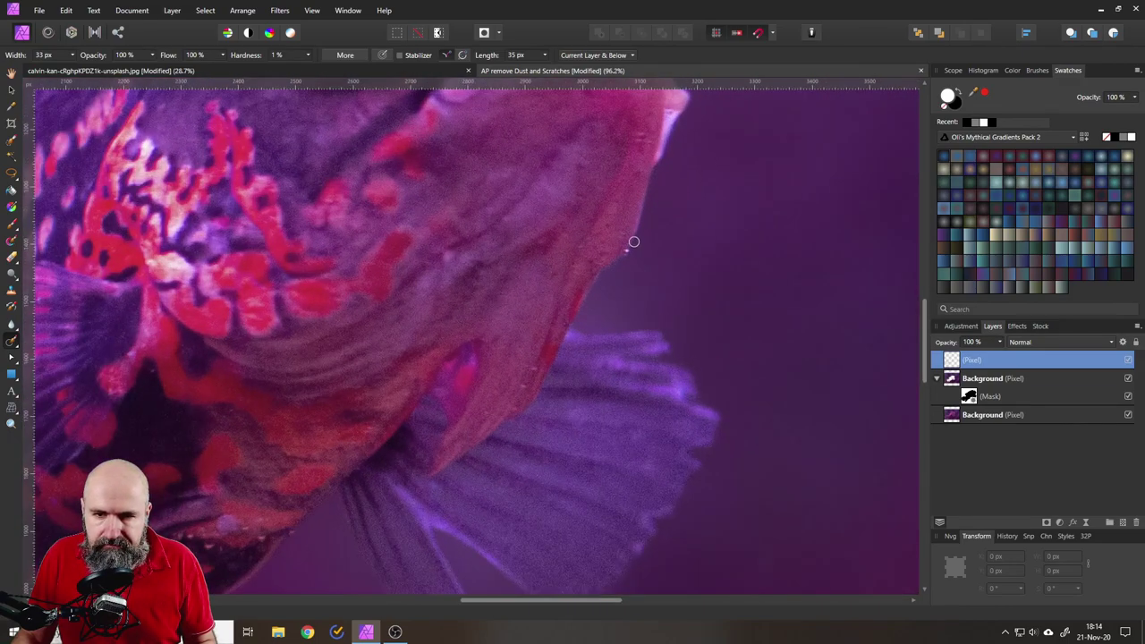
key("ctrl+0")
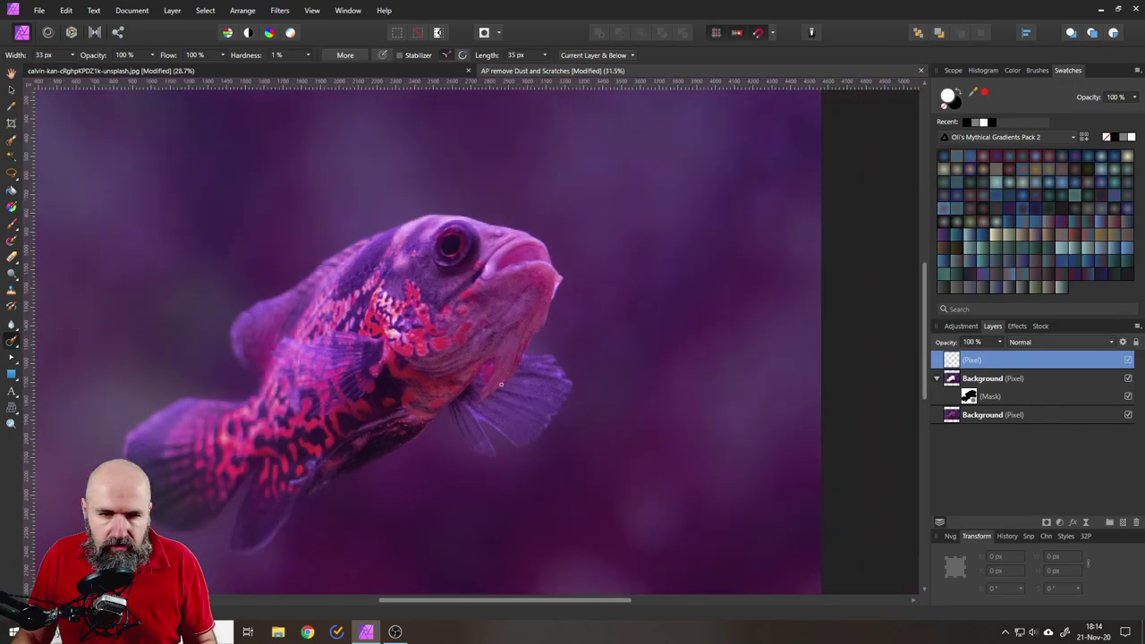
left_click_drag(668, 395, 634, 386)
scroll(629, 377, "down", 1)
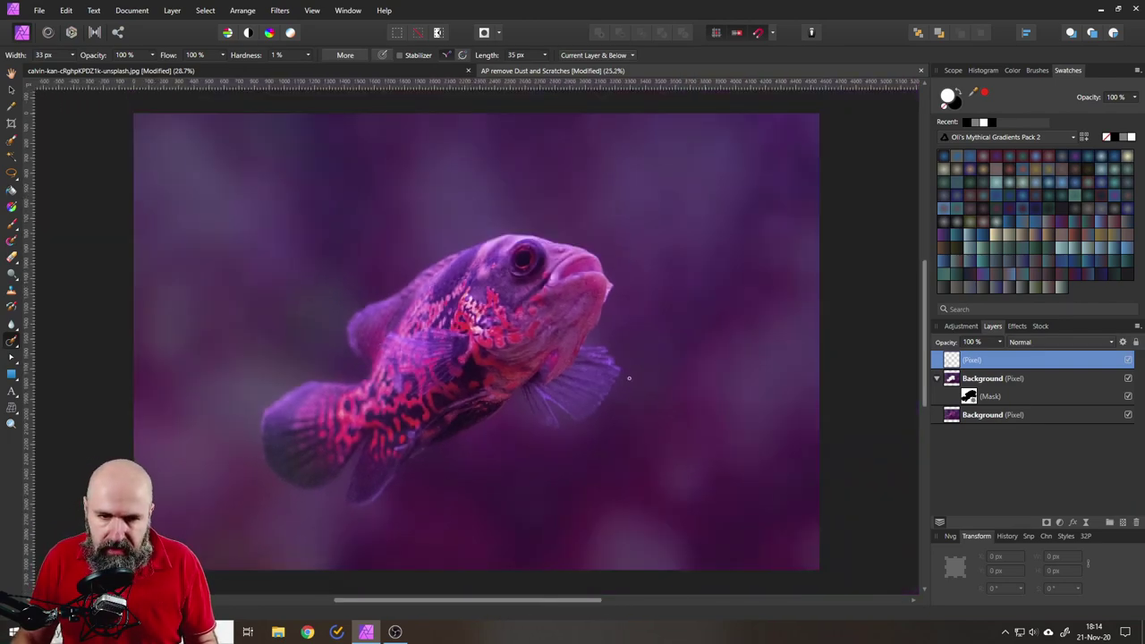
Step: Add a Curves adjustment that darkens the shadows and brightens the highlights
left_click(1059, 522)
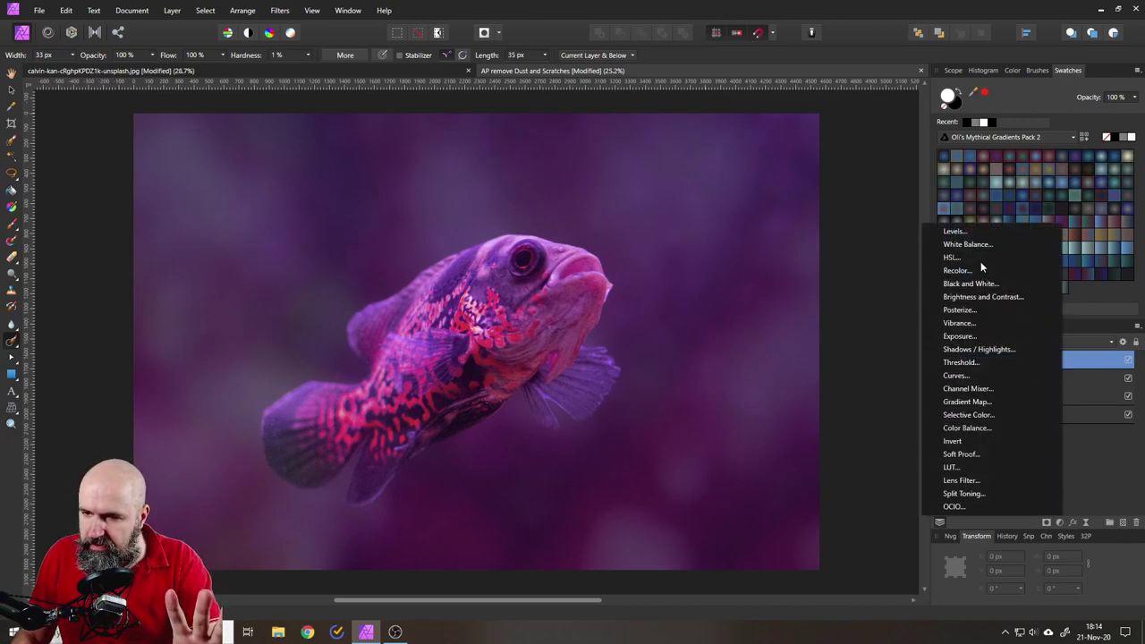
left_click(954, 375)
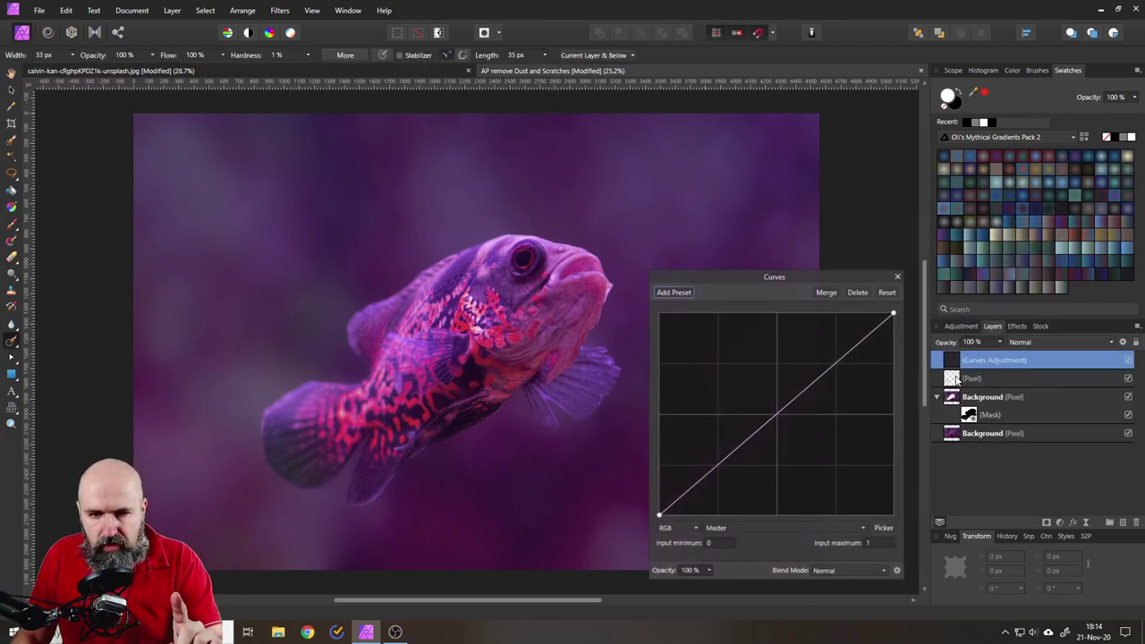
mouse_move(713, 467)
left_mouse_down()
mouse_move(719, 483)
mouse_move(714, 476)
left_mouse_up()
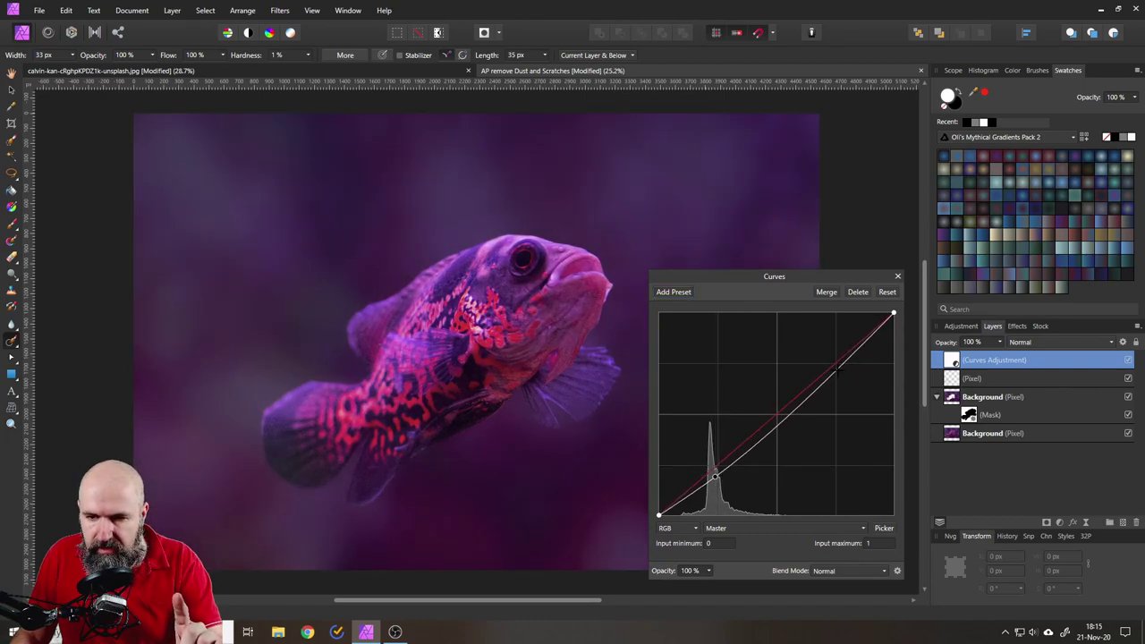
left_click_drag(837, 369, 836, 355)
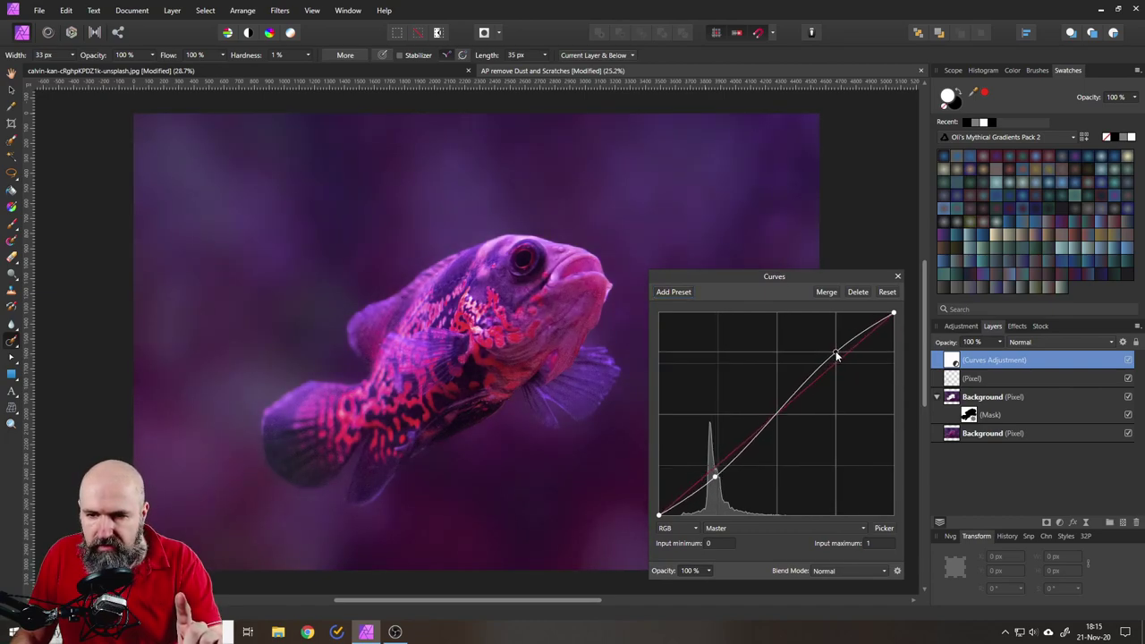
left_click(898, 277)
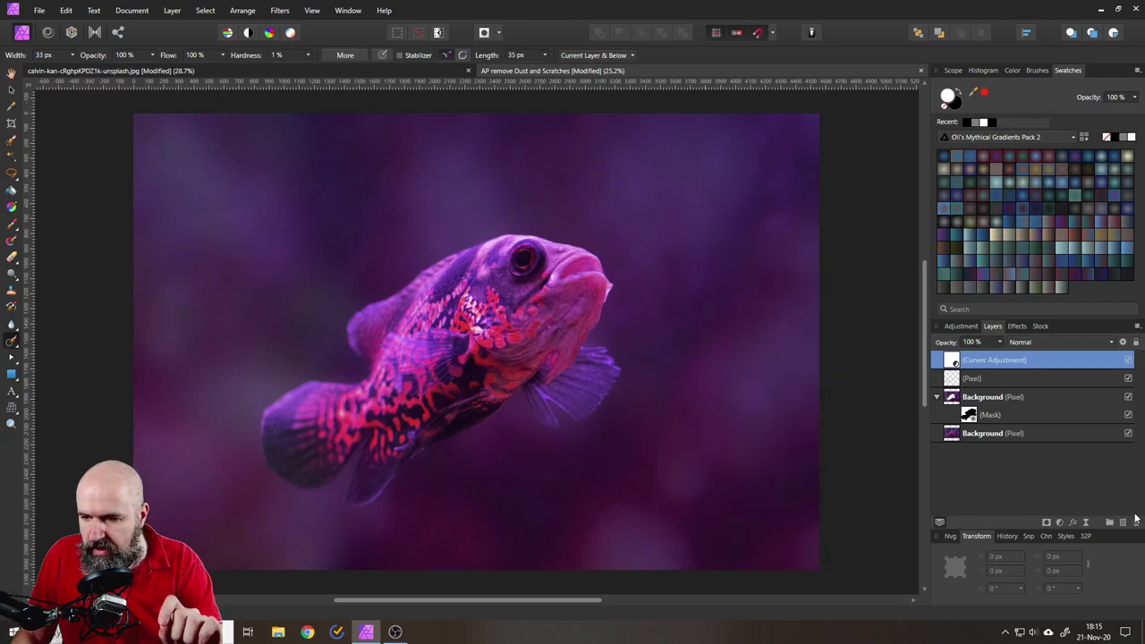
Step: Add a live Unsharp Mask at the top of the stack with Radius 1 px and Factor 1
left_click(1085, 523)
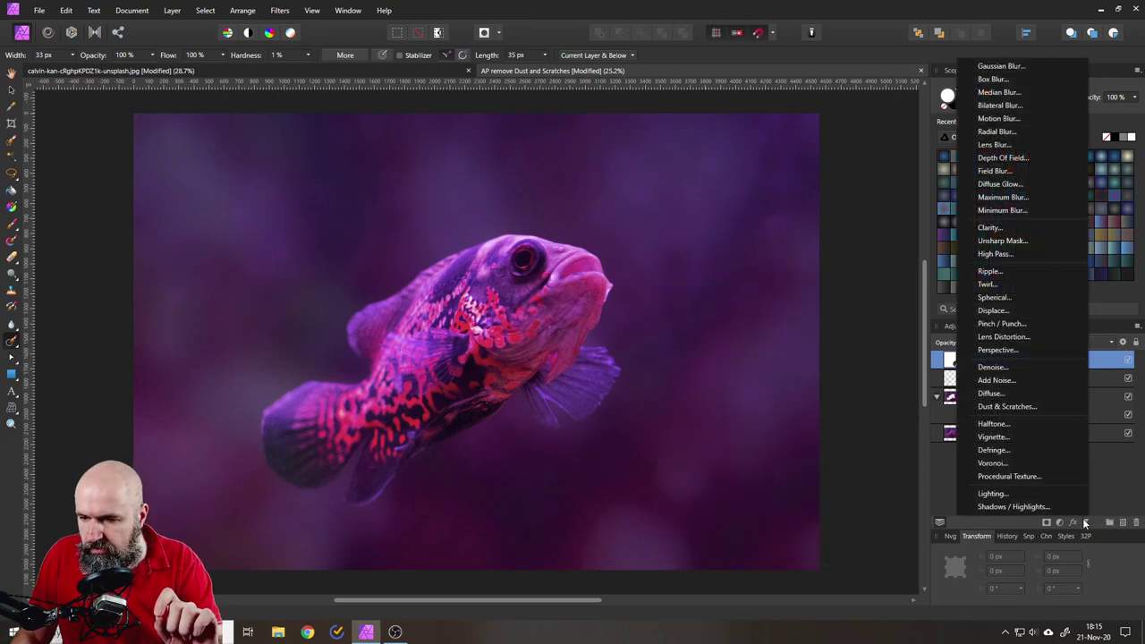
left_click(1022, 241)
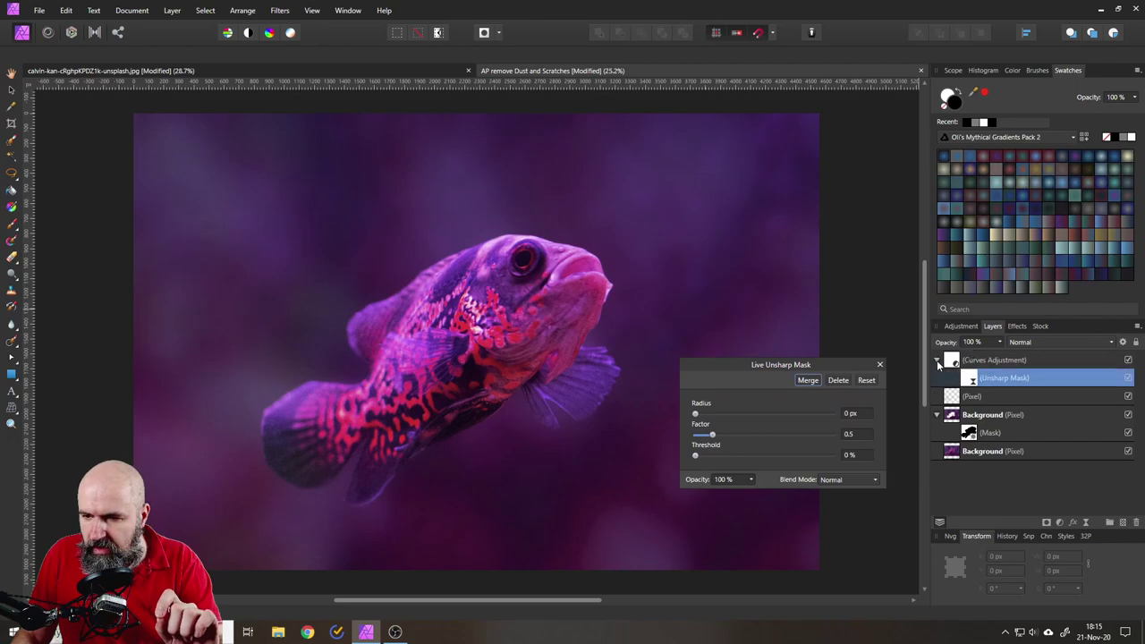
left_click_drag(942, 364, 908, 363)
left_click(858, 414)
type("1")
key("Tab")
type("1")
key("Tab")
left_click(880, 365)
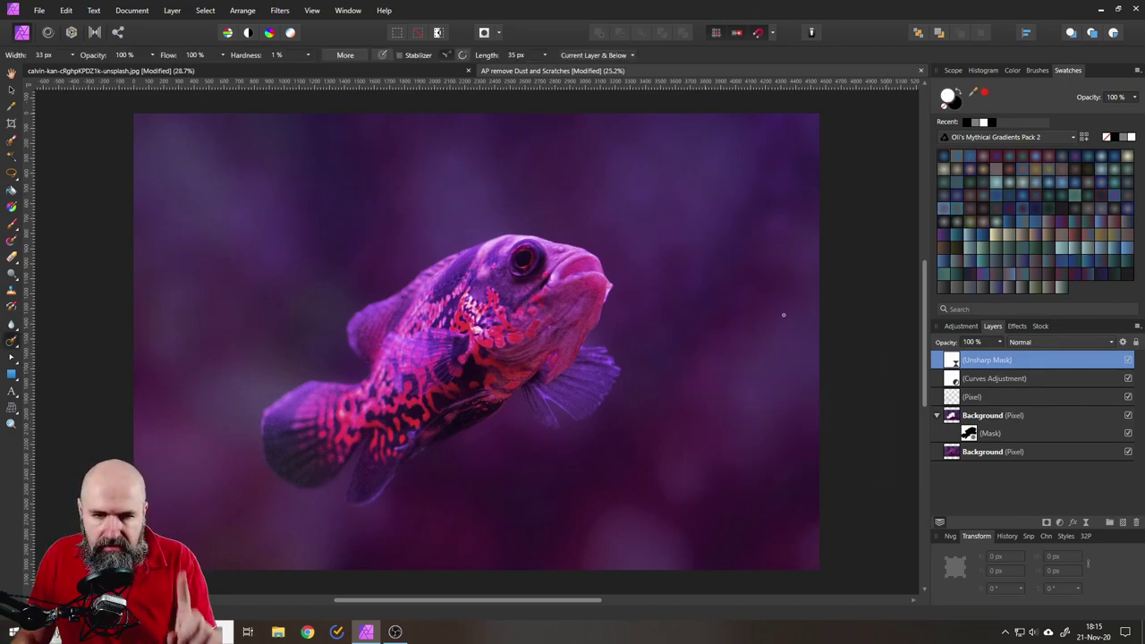
Step: Draw a rectangle over the whole image just above the Background layer
scroll(398, 269, "up", 5)
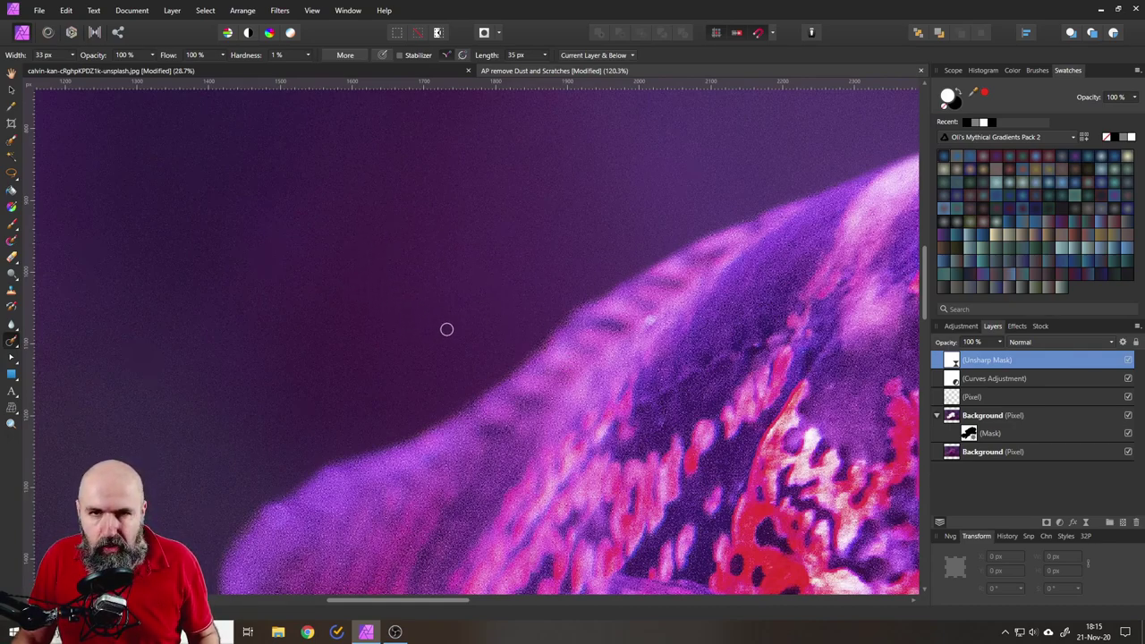
scroll(456, 317, "down", 4)
scroll(461, 313, "down", 2)
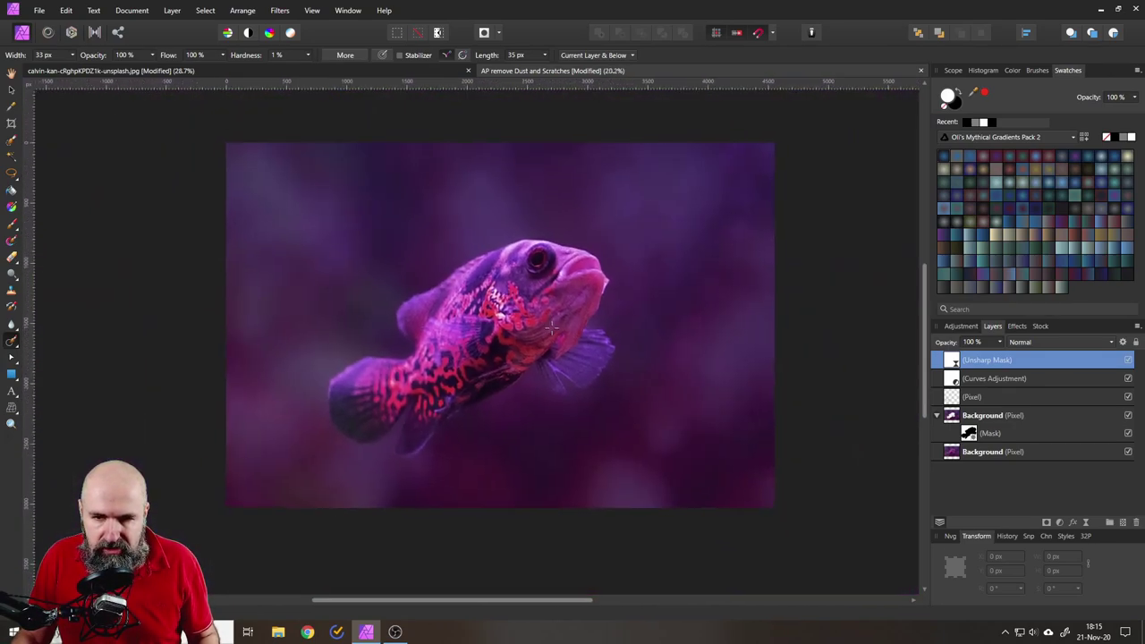
left_click(960, 417)
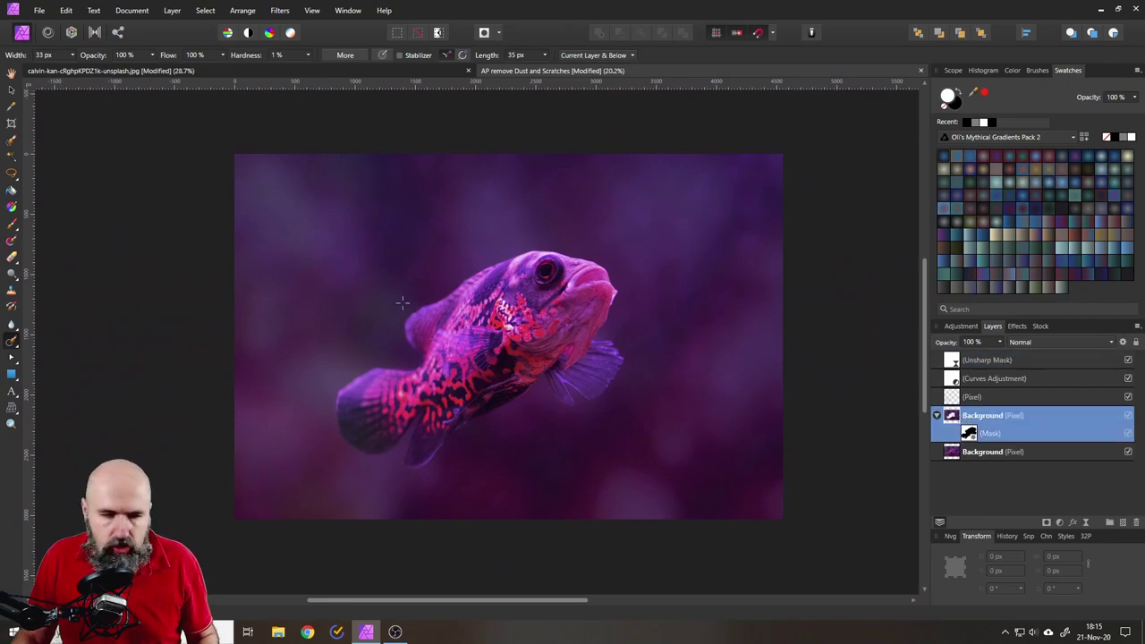
left_click(12, 376)
left_click_drag(216, 142, 823, 540)
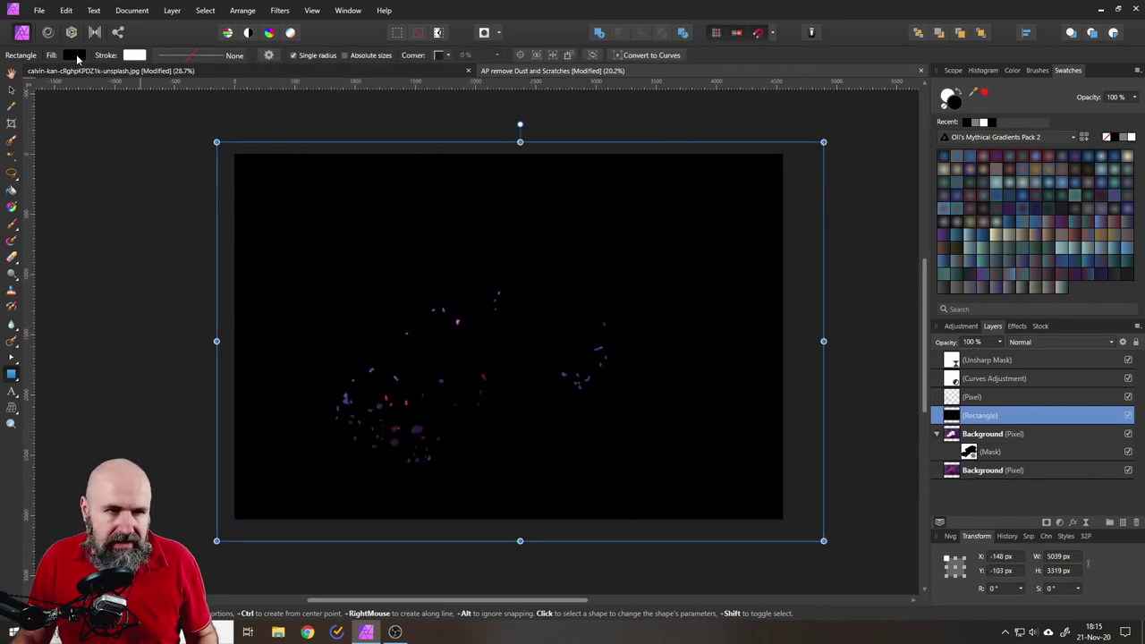
Step: Fill the rectangle with a 50% grey colour
left_click(76, 54)
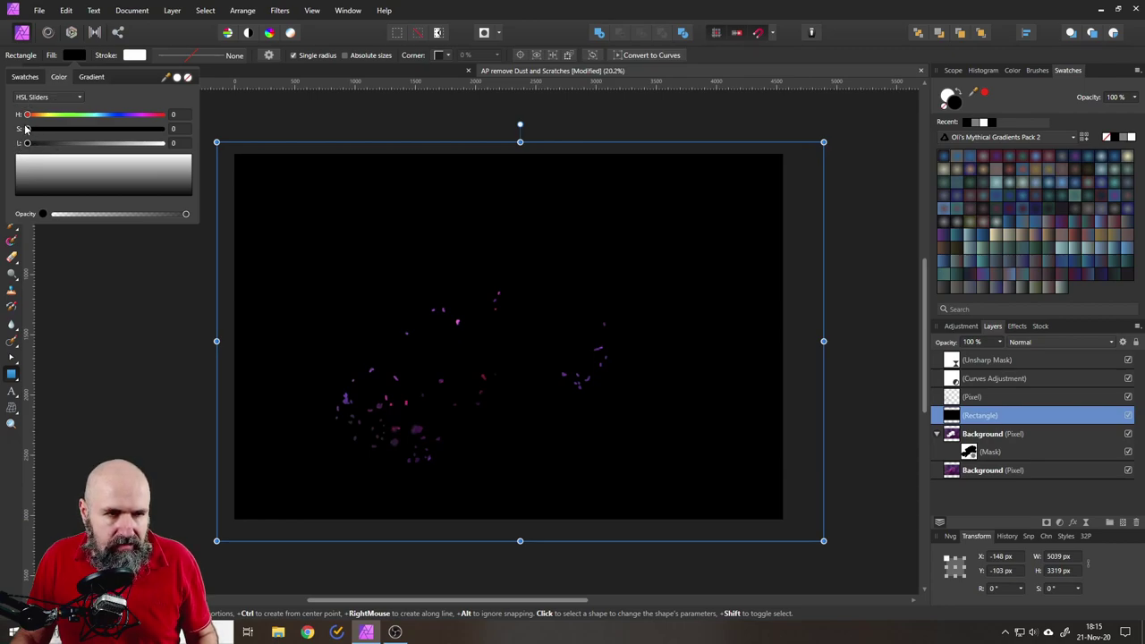
left_click(37, 100)
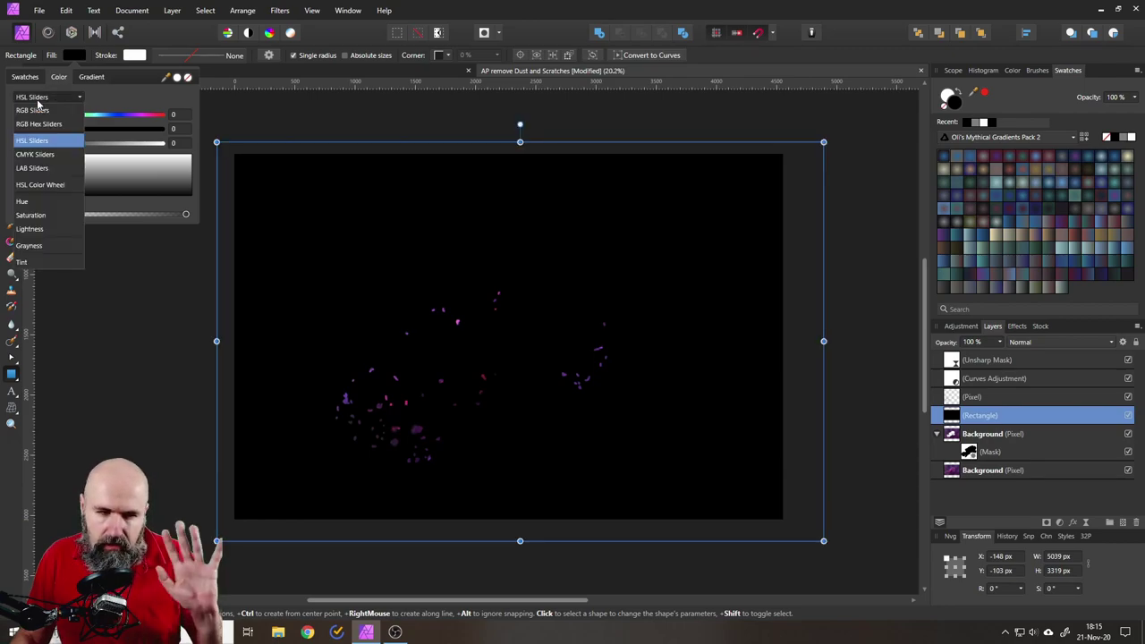
key("Escape")
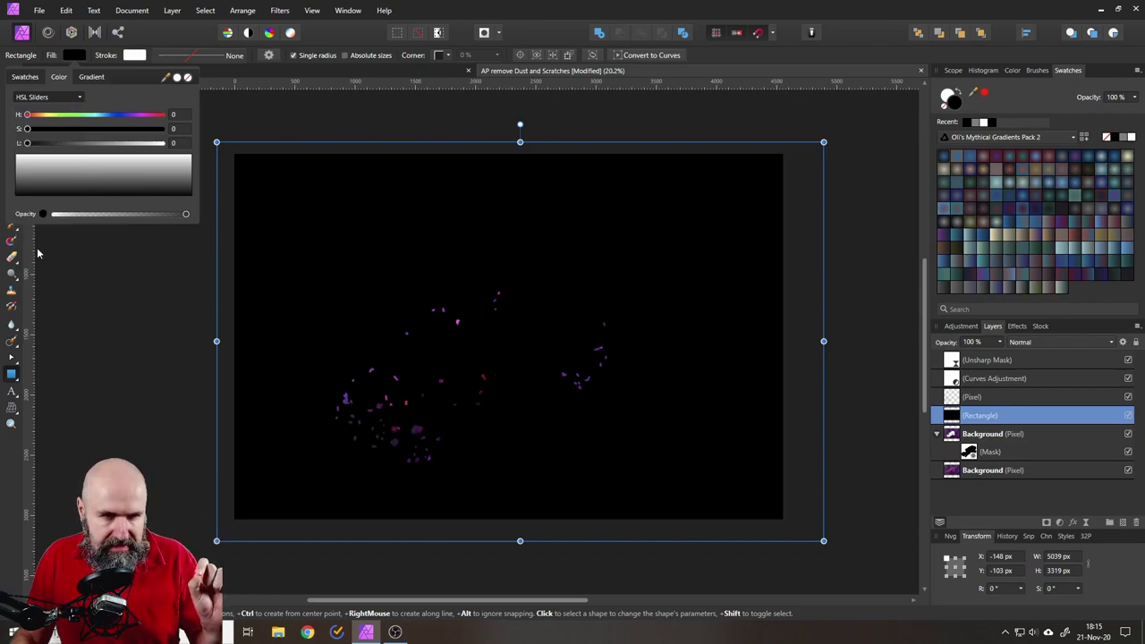
left_click(178, 114)
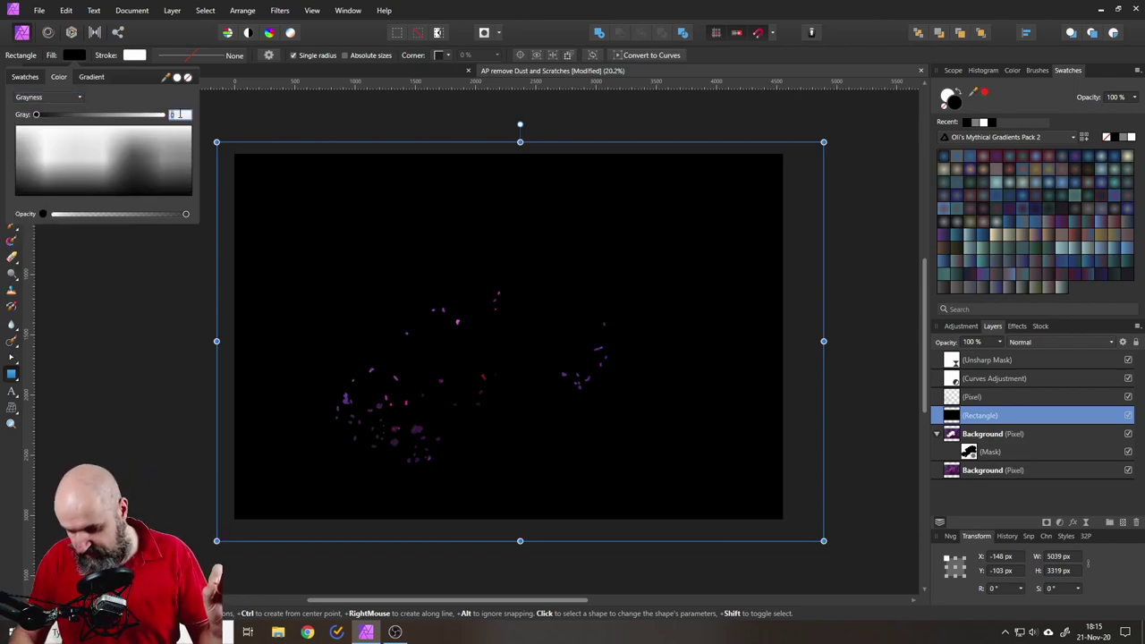
type("50")
key("Return")
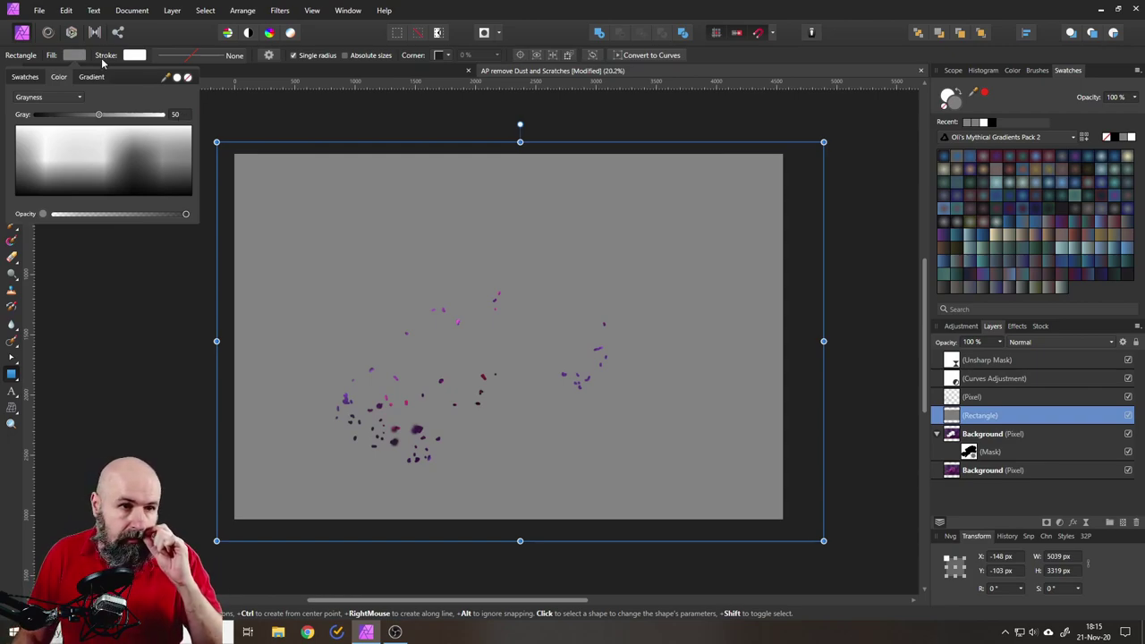
Step: Apply Add Noise to the grey rectangle, letting it rasterize into a grainy pixel layer
left_click(282, 13)
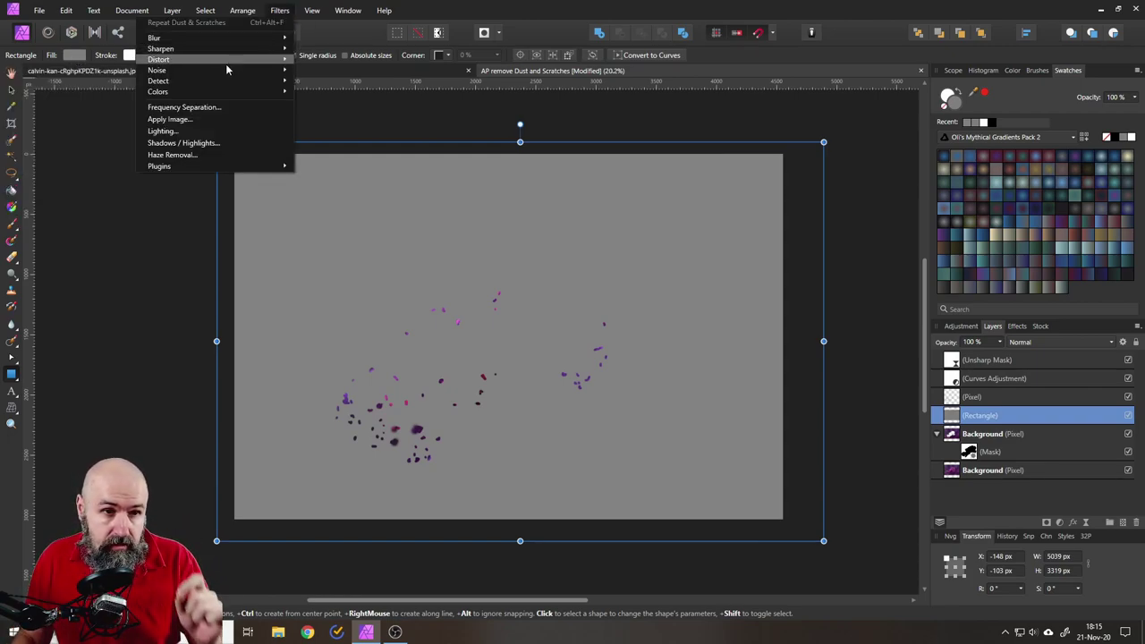
mouse_move(226, 68)
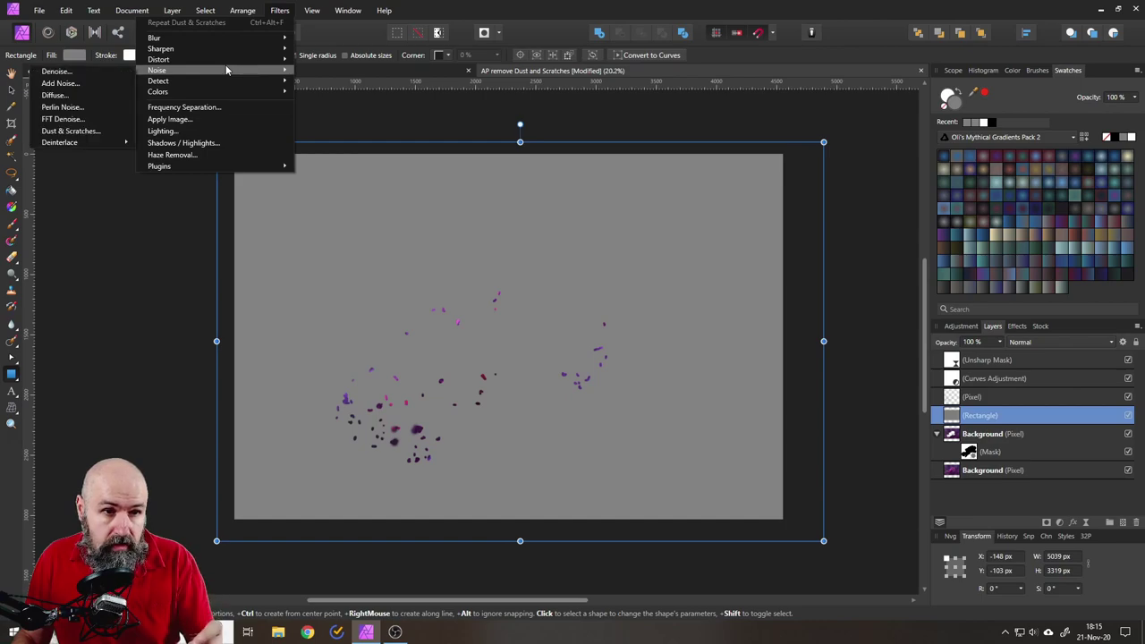
left_click(60, 84)
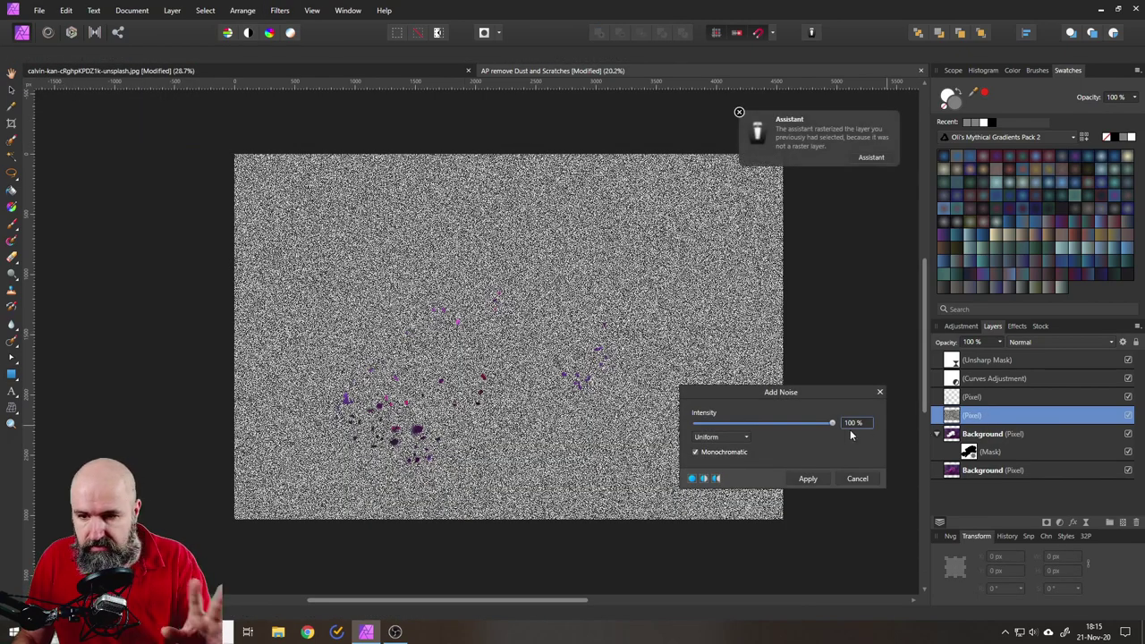
left_click(807, 478)
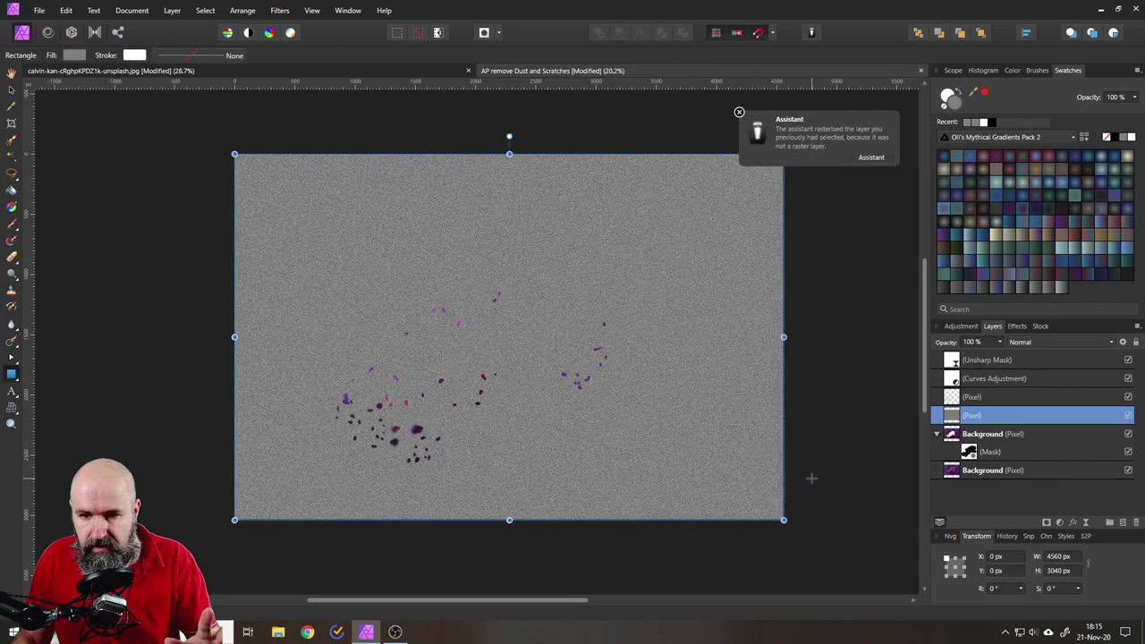
left_click(738, 114)
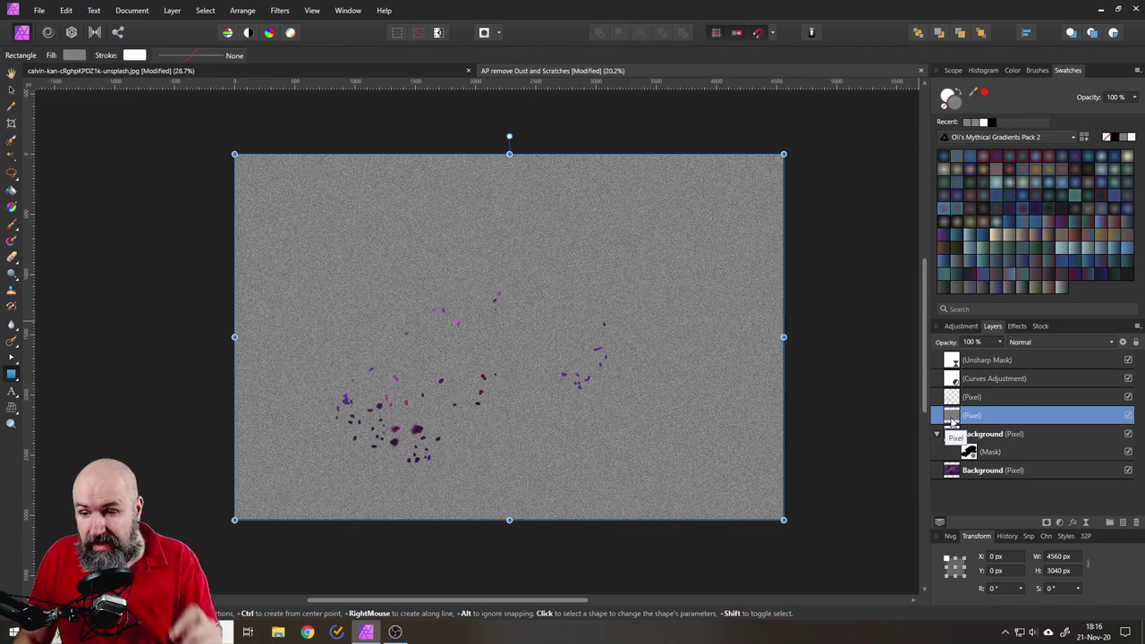
right_click(953, 418)
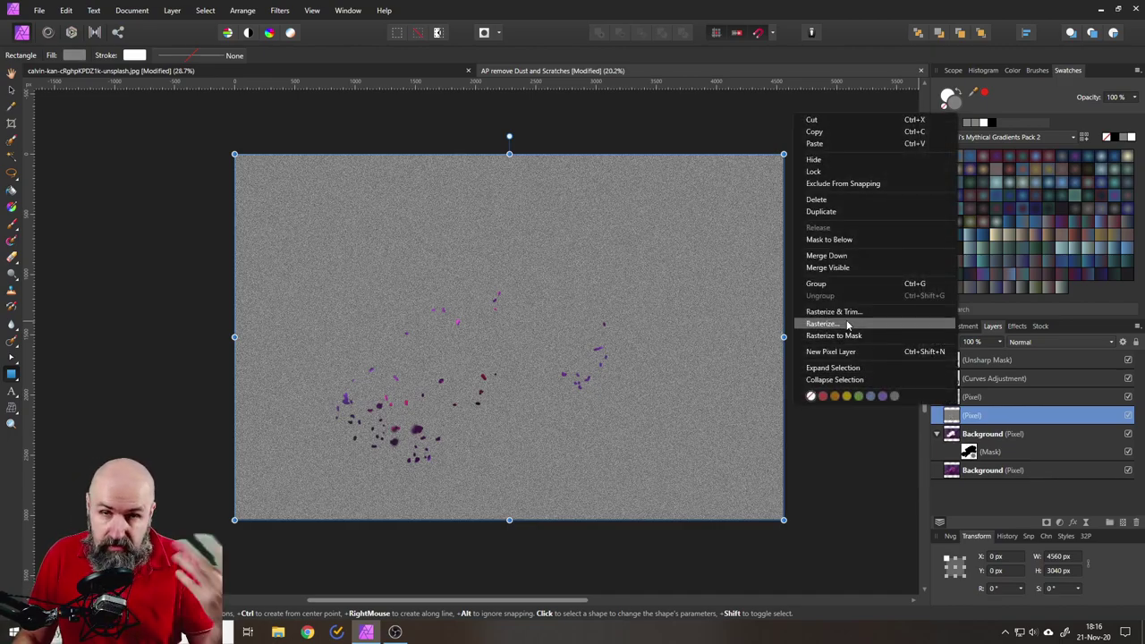
Step: Duplicate the Background's fish mask and drop the copy onto the noise pixel layer
left_click(955, 416)
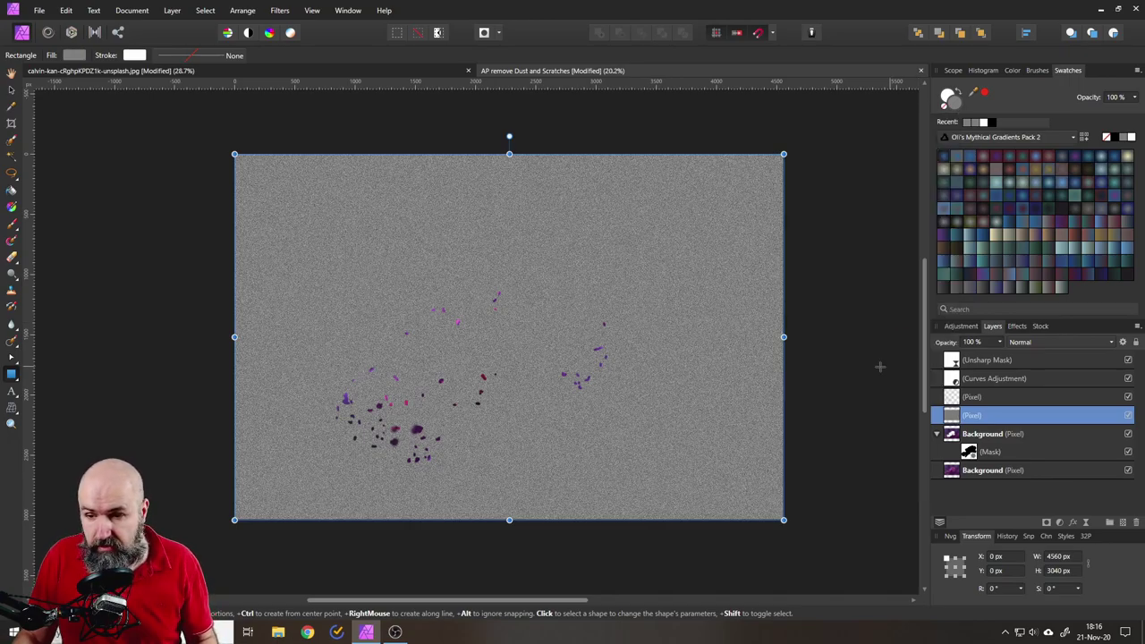
scroll(531, 392, "up", 5)
scroll(531, 391, "down", 5)
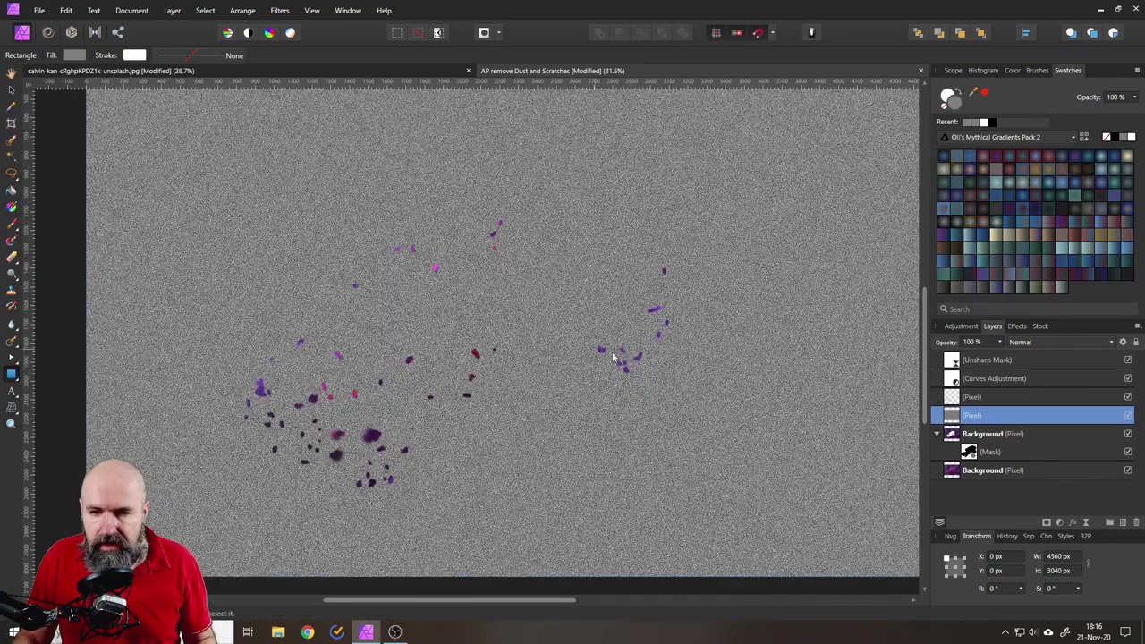
scroll(531, 392, "up", 1)
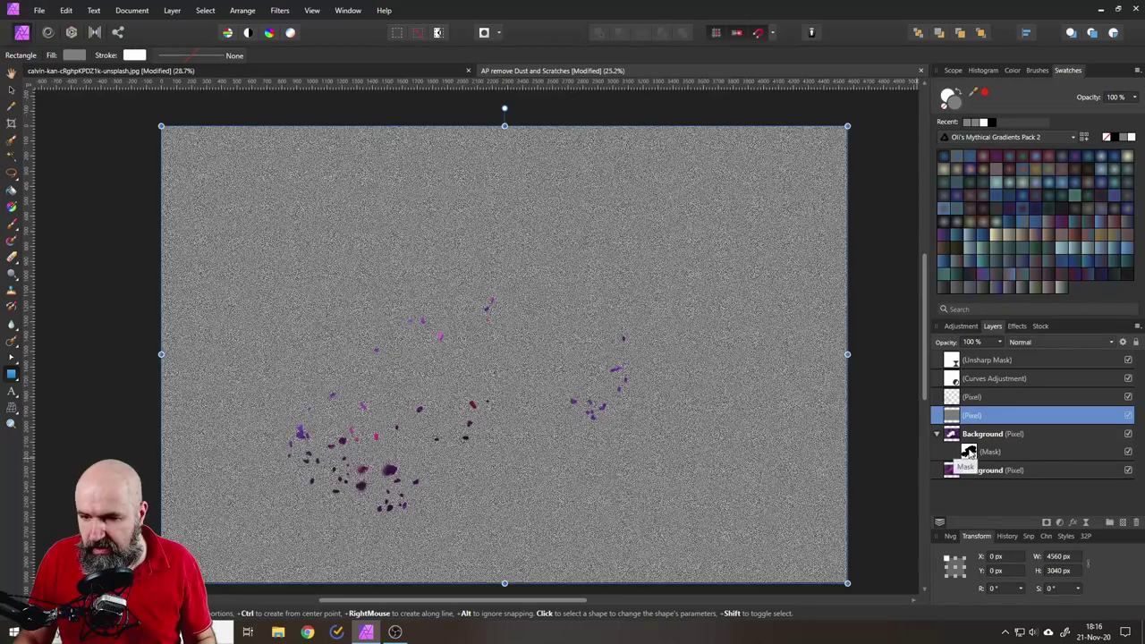
left_click(970, 451)
right_click(970, 452)
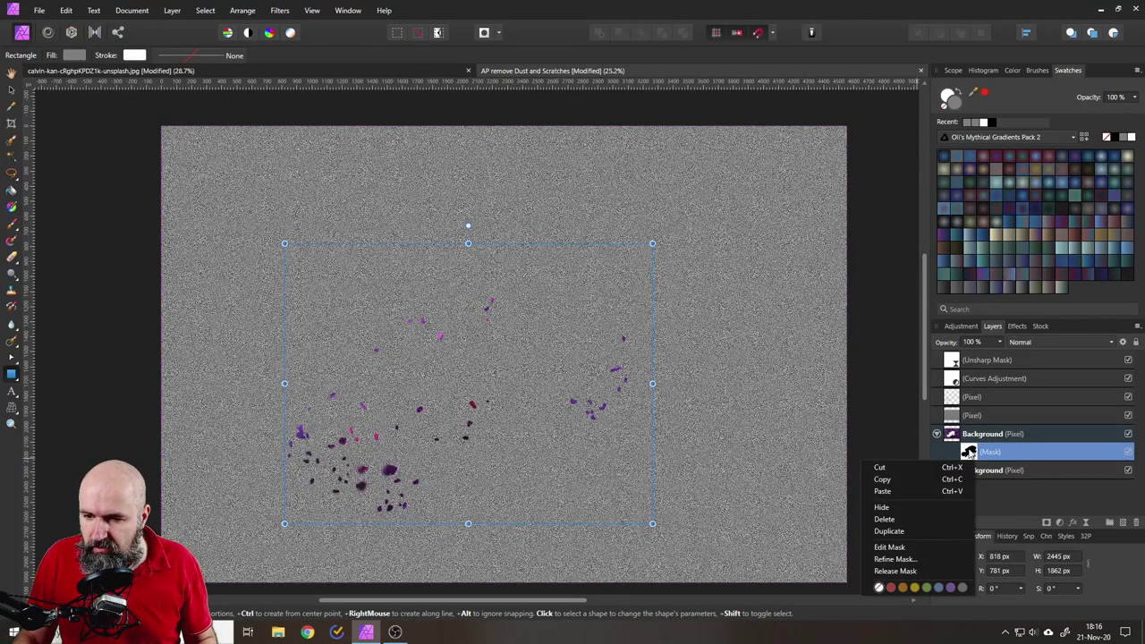
left_click(900, 533)
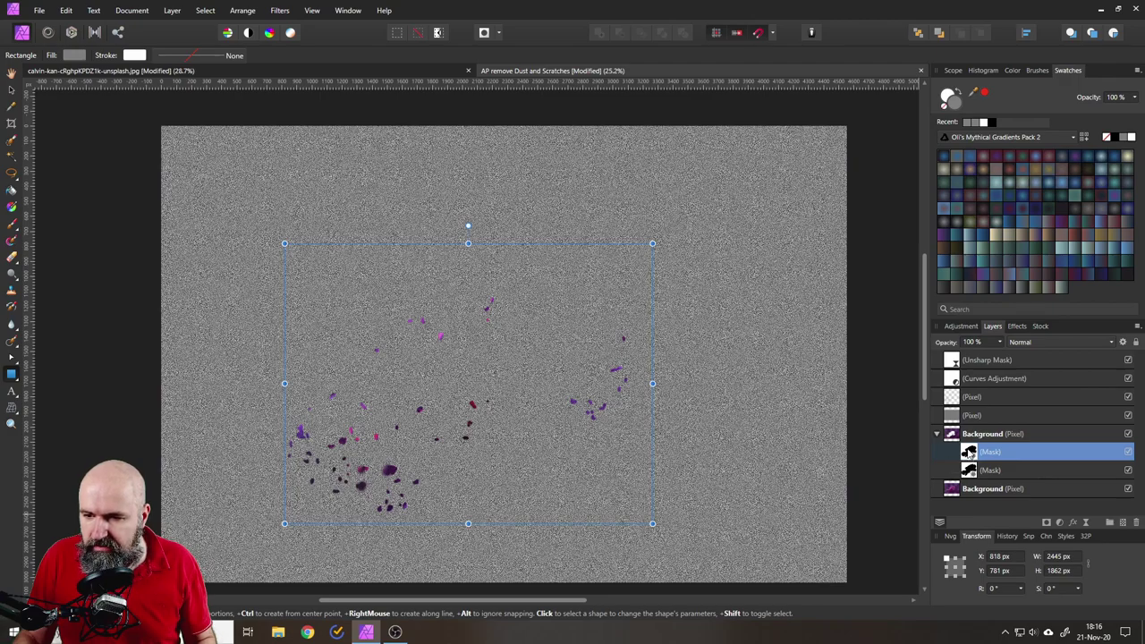
left_click_drag(970, 452, 976, 418)
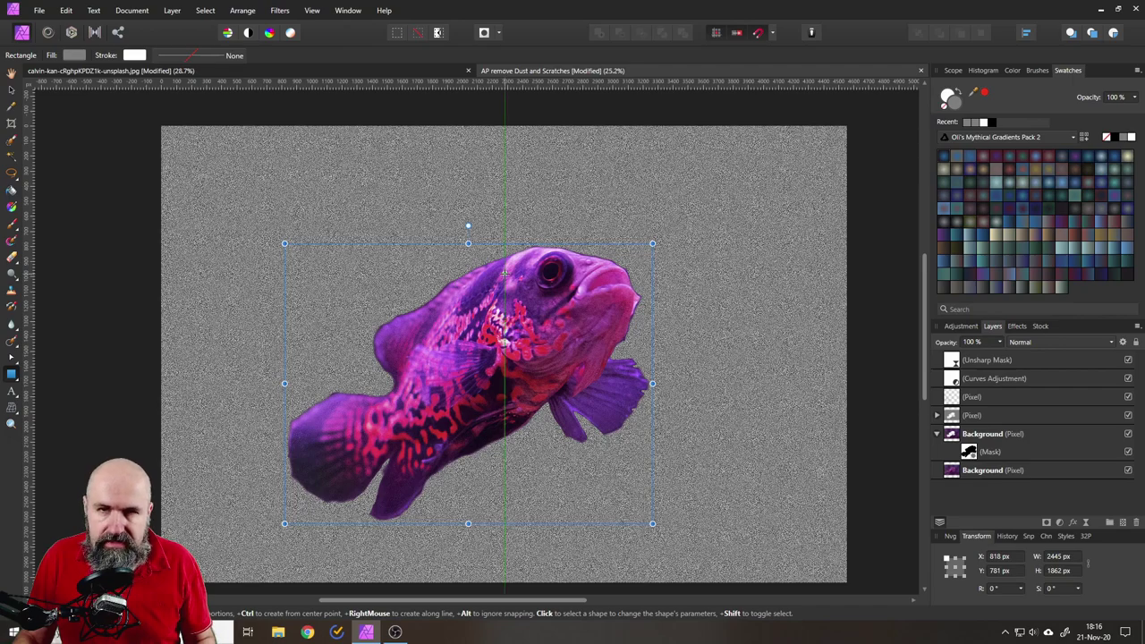
Step: Set the noise layer's blend mode to Soft Light, keeping its mask on Normal
left_click(1032, 341)
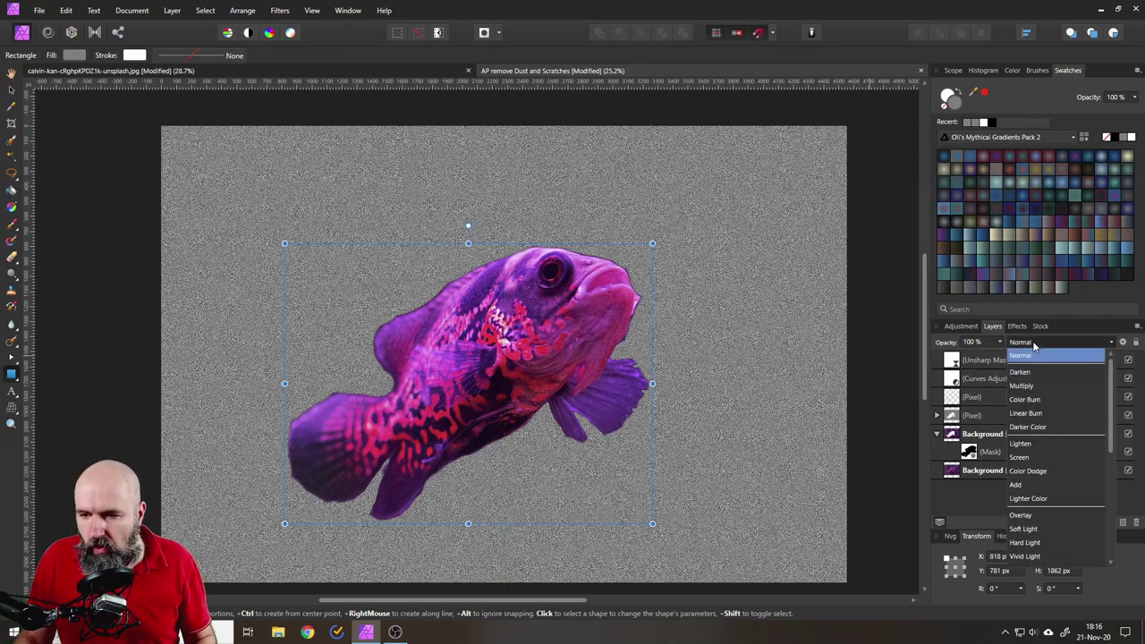
left_click(1022, 529)
left_click(936, 414)
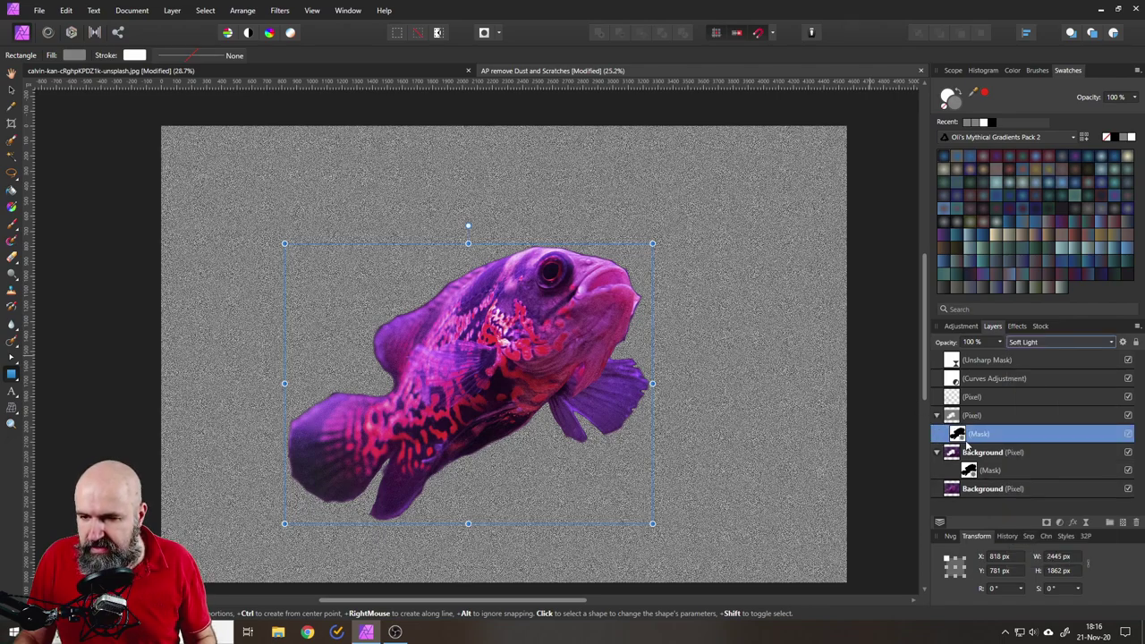
left_click(1037, 342)
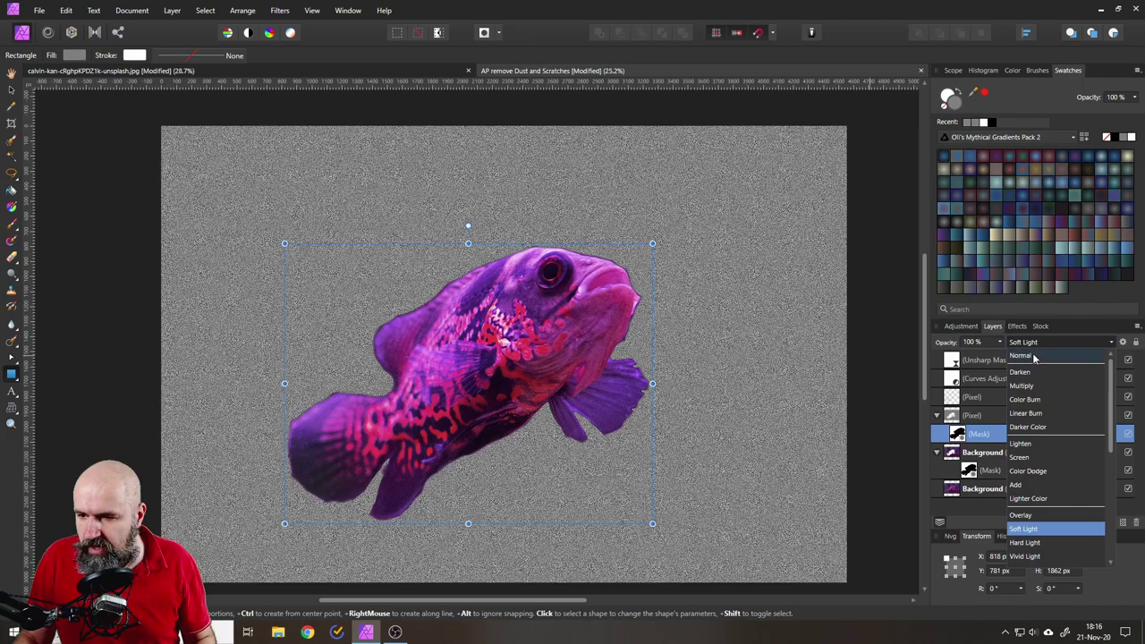
left_click(1034, 358)
left_click(969, 417)
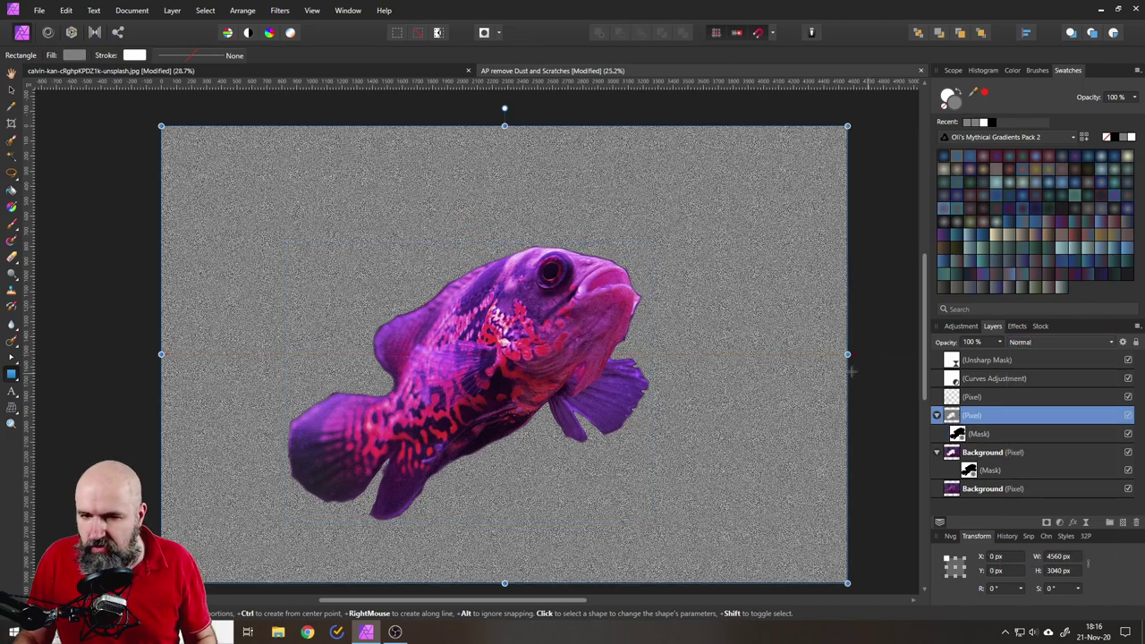
left_click(1038, 342)
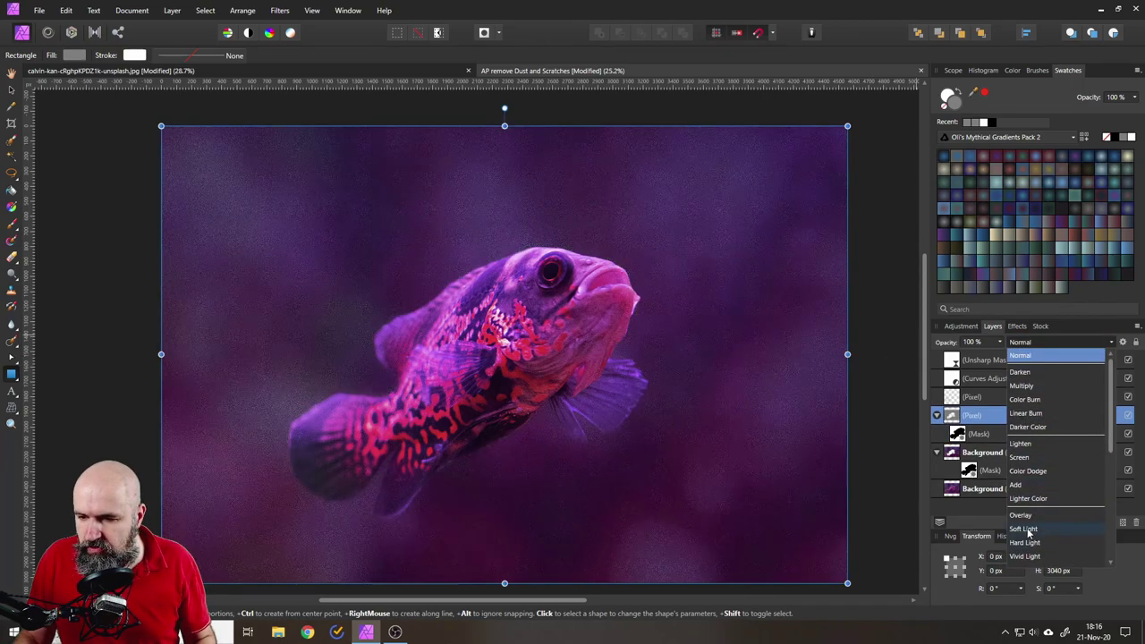
left_click(1028, 529)
Step: Reposition the Unsharp Mask layer in the stack and select it
scroll(595, 264, "up", 3)
scroll(595, 265, "up", 3)
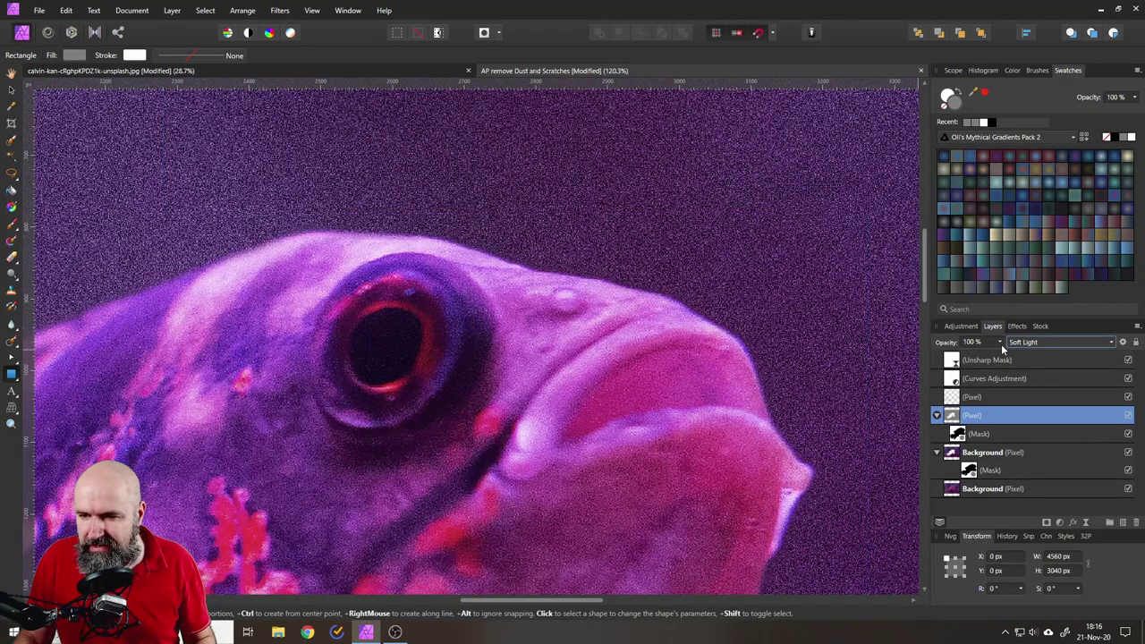
left_click_drag(1002, 352, 951, 356)
scroll(595, 288, "down", 3)
scroll(596, 288, "down", 4)
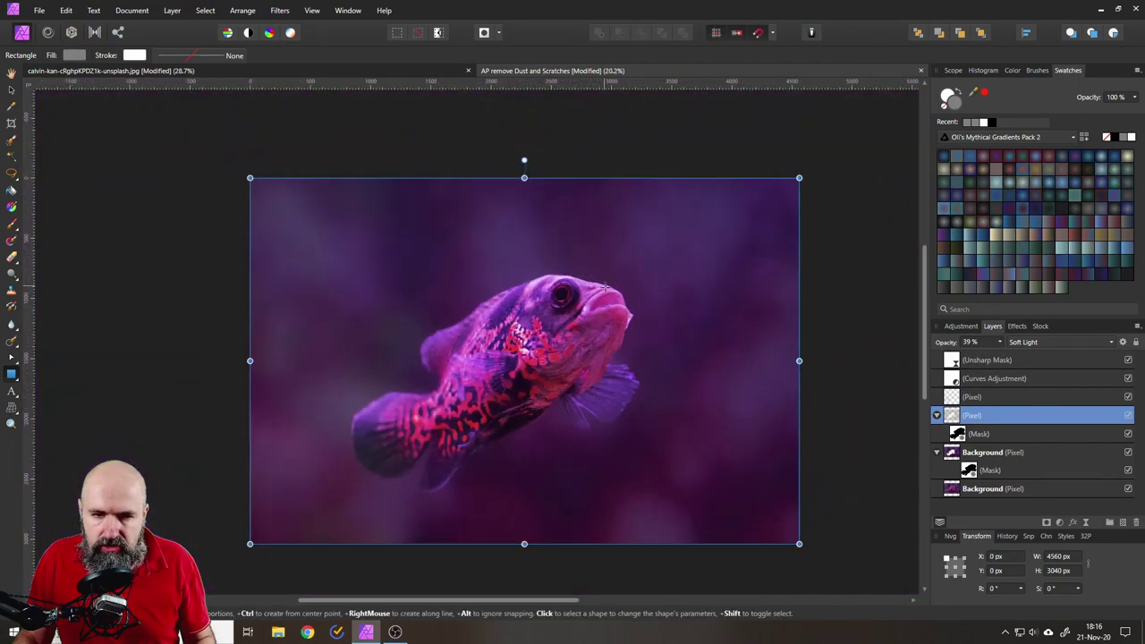
left_click(996, 360)
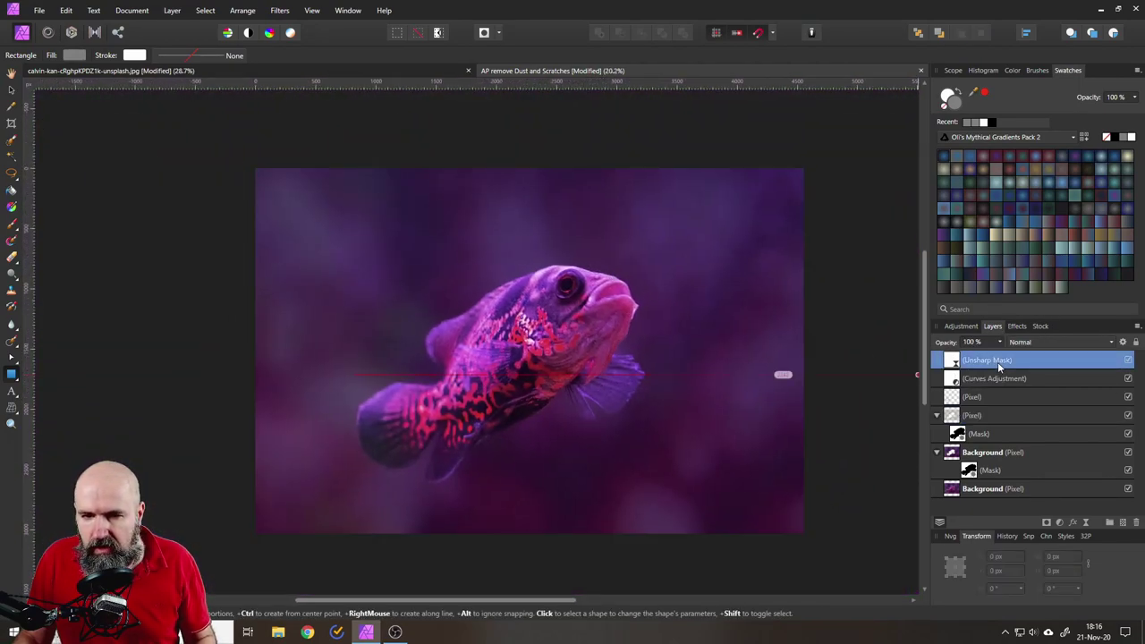
scroll(773, 292, "up", 1)
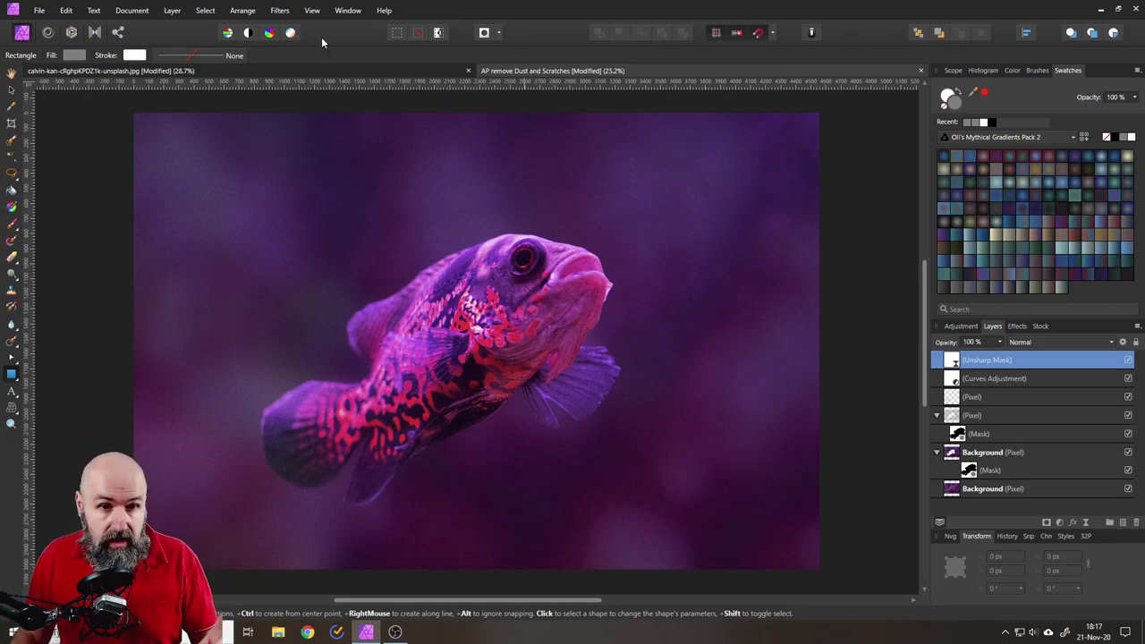
Step: Switch to the nudibranch photo and toggle the dust-cleaned Background layer off and on to compare
left_click(303, 74)
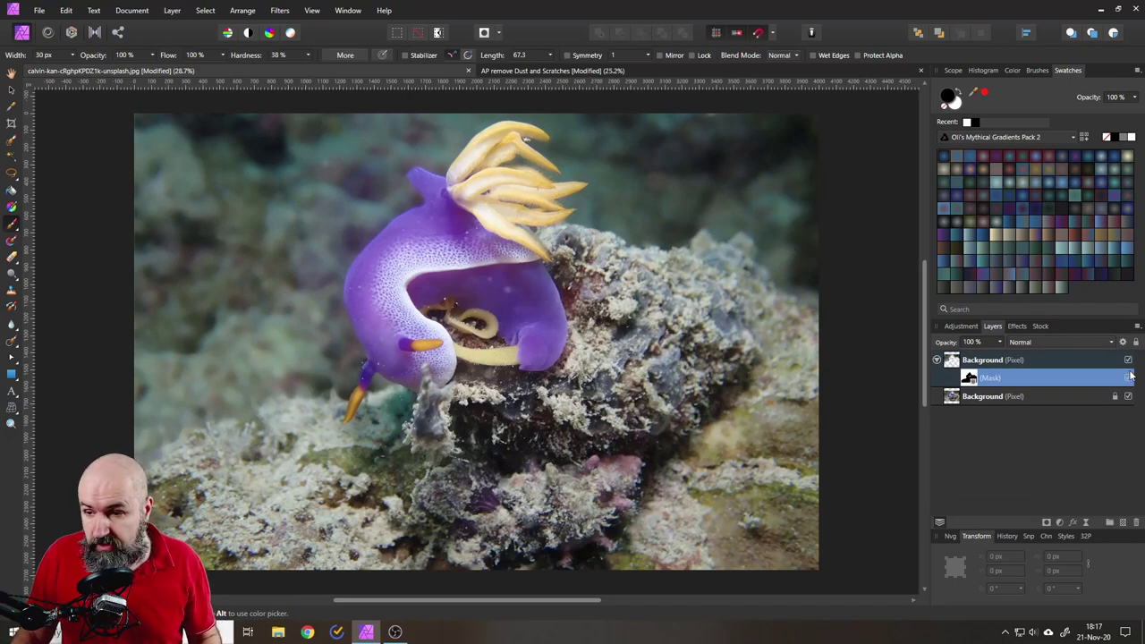
left_click(1128, 360)
scroll(225, 187, "up", 5)
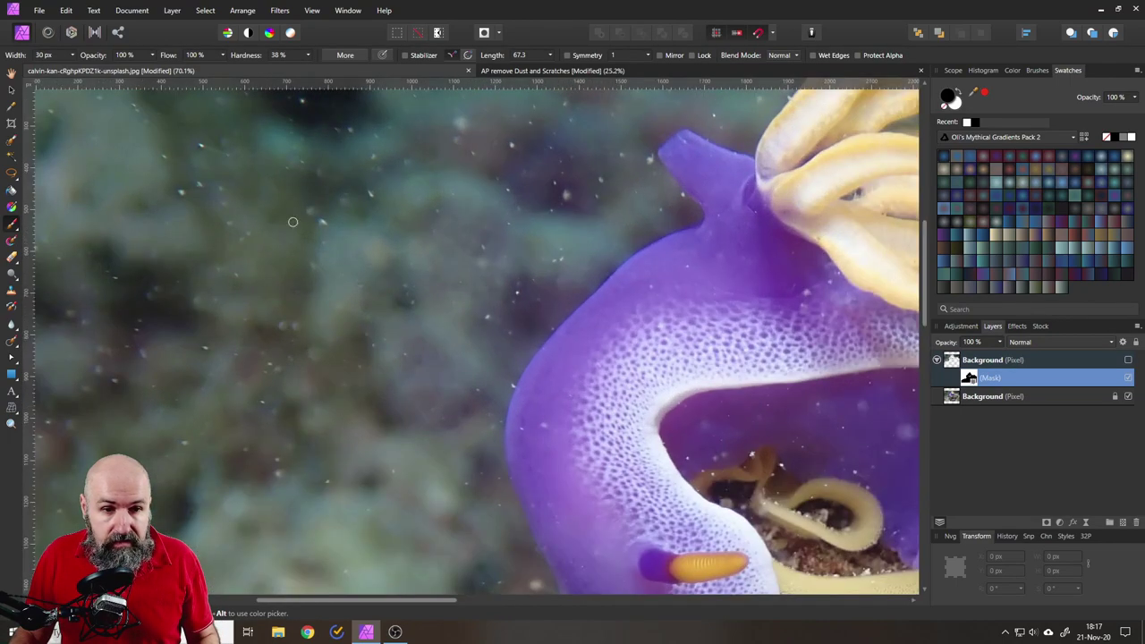
scroll(362, 219, "down", 3)
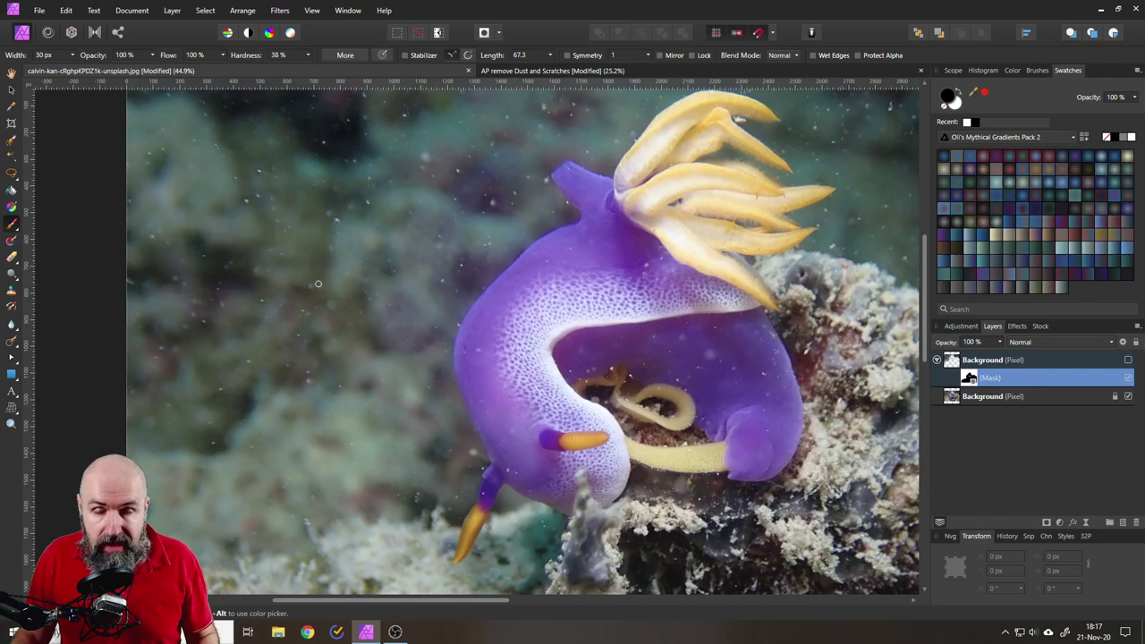
left_click_drag(421, 276, 366, 296)
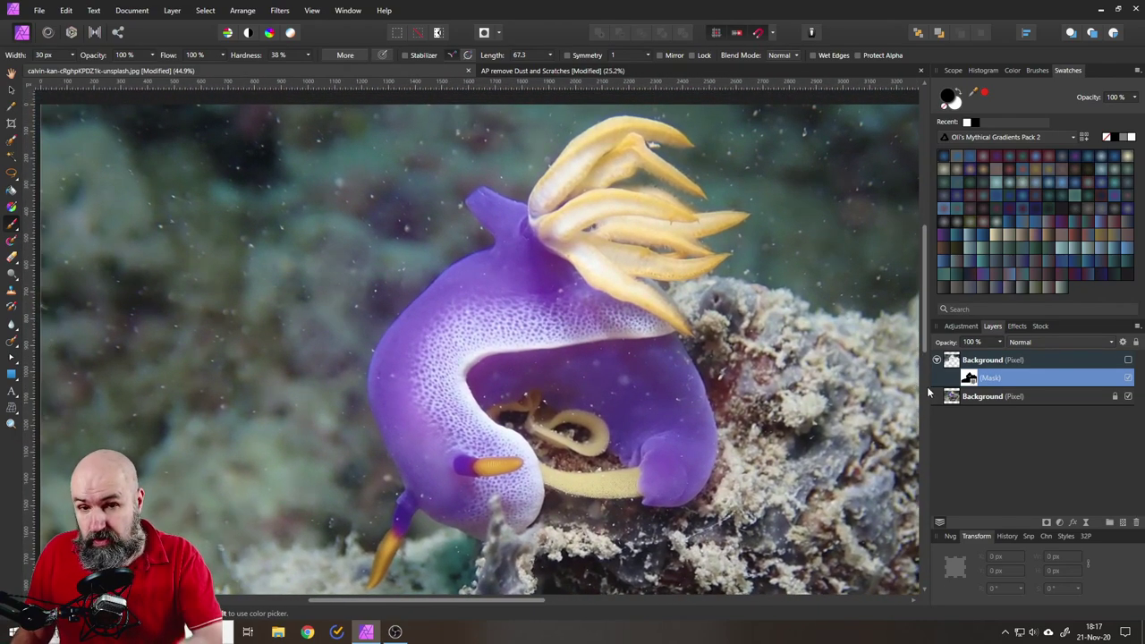
left_click(1128, 360)
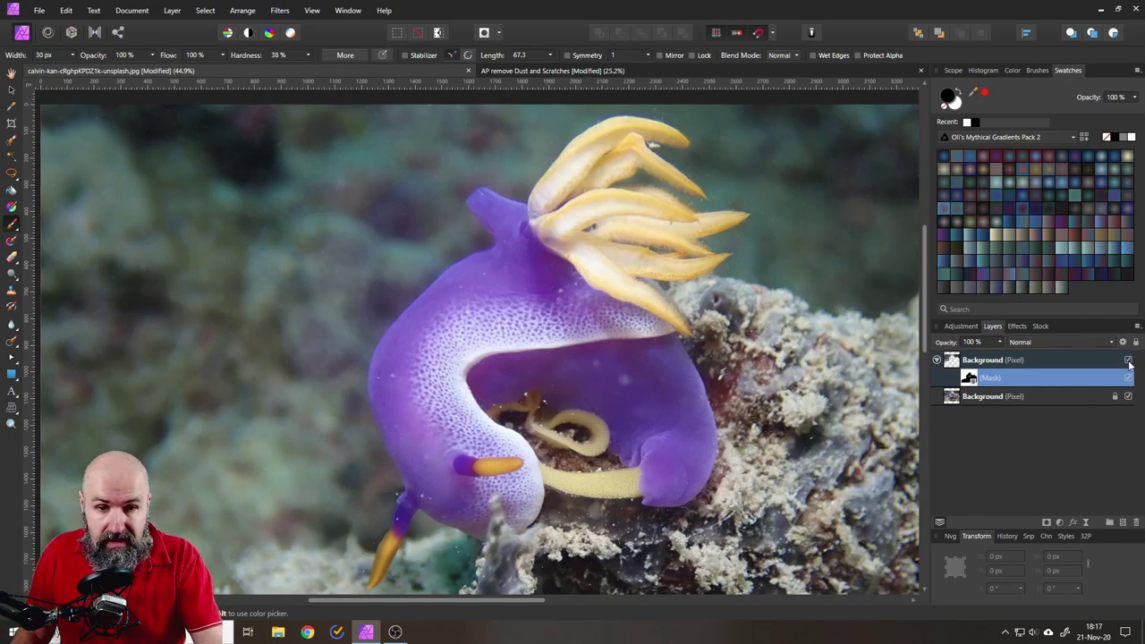
scroll(571, 365, "down", 5)
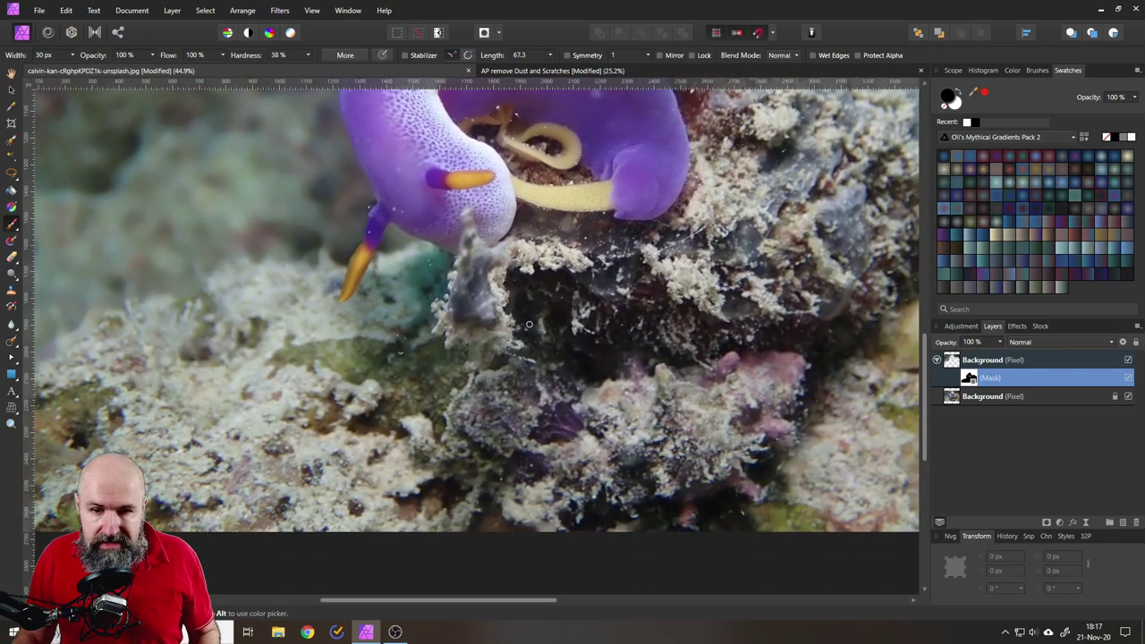
scroll(528, 325, "down", 3)
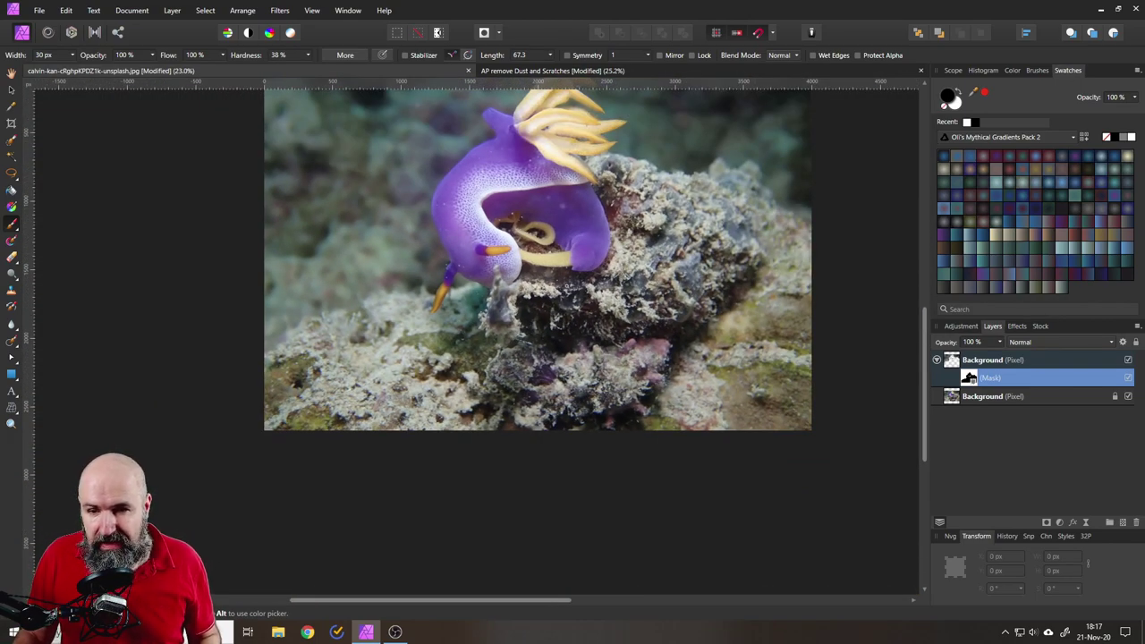
Step: Add an empty pixel layer and inpaint the speck near the orange tip on the rocks
left_click(1123, 523)
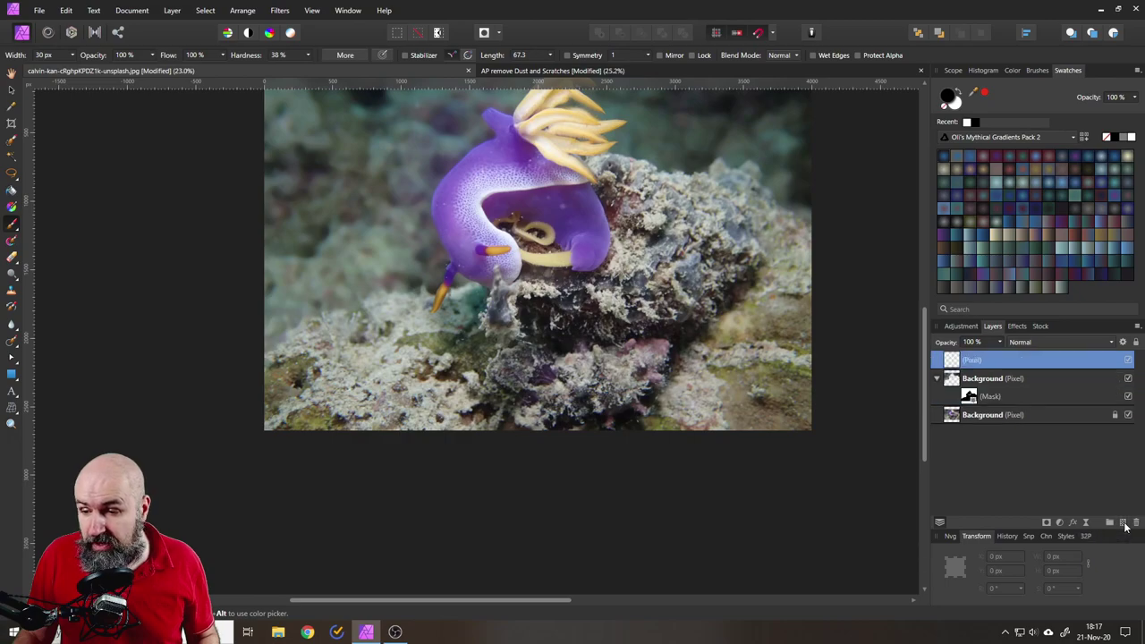
left_click(11, 343)
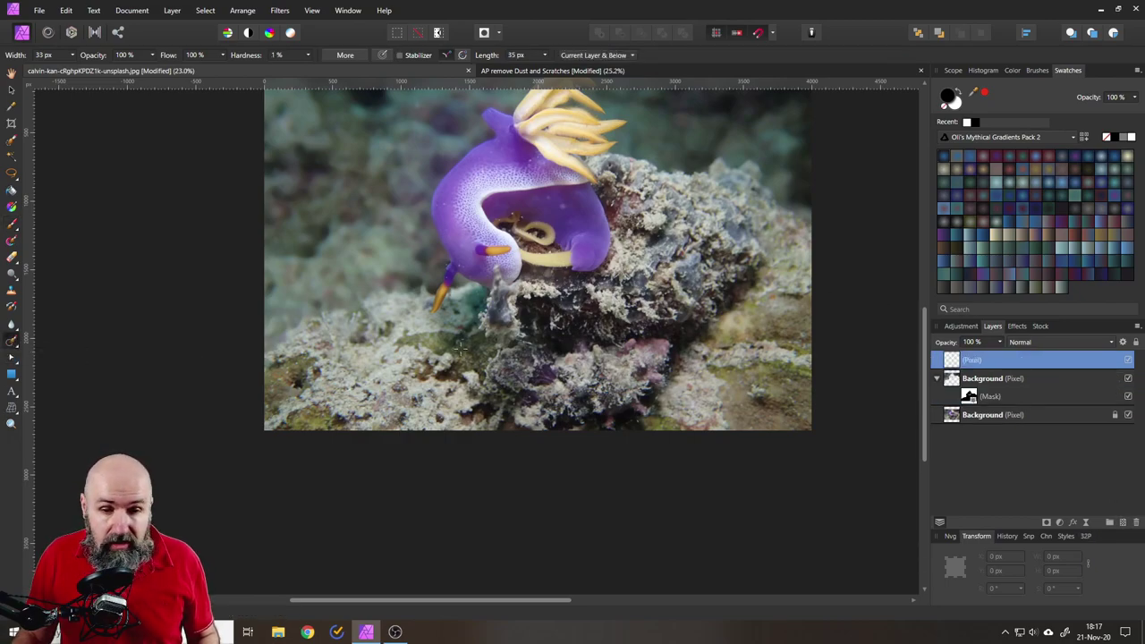
scroll(483, 338, "up", 5)
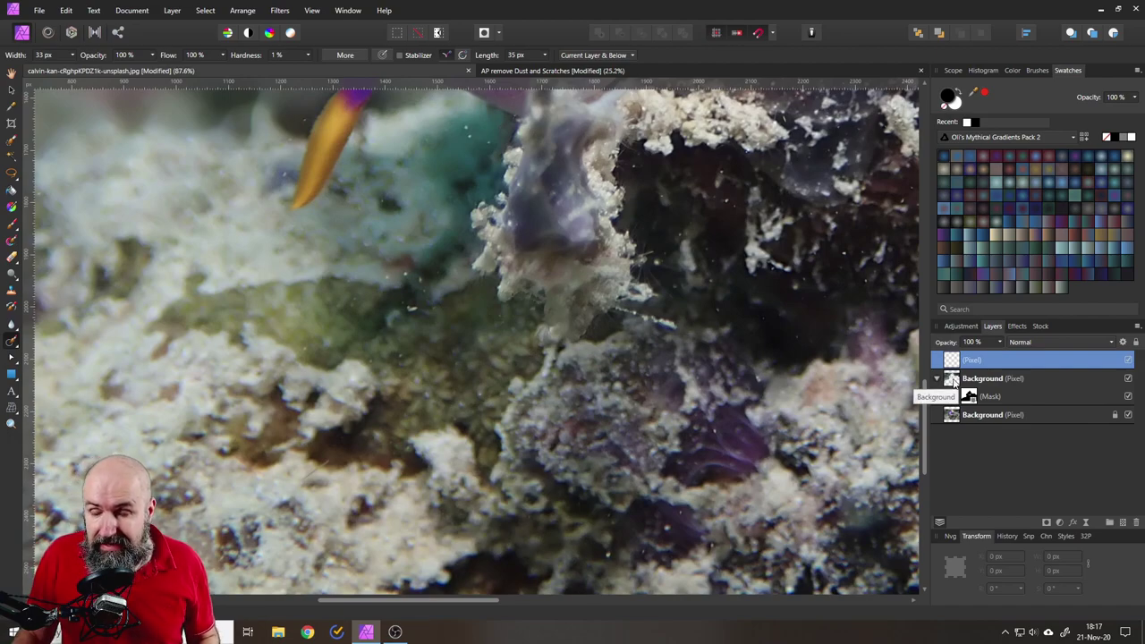
scroll(474, 337, "down", 3)
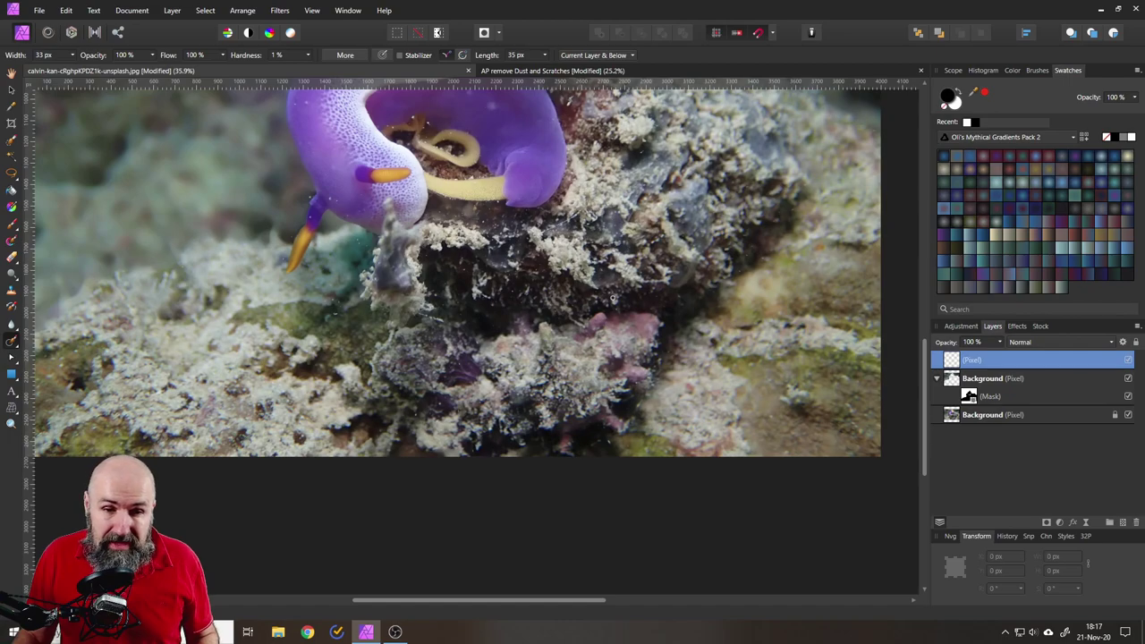
scroll(502, 295, "up", 3)
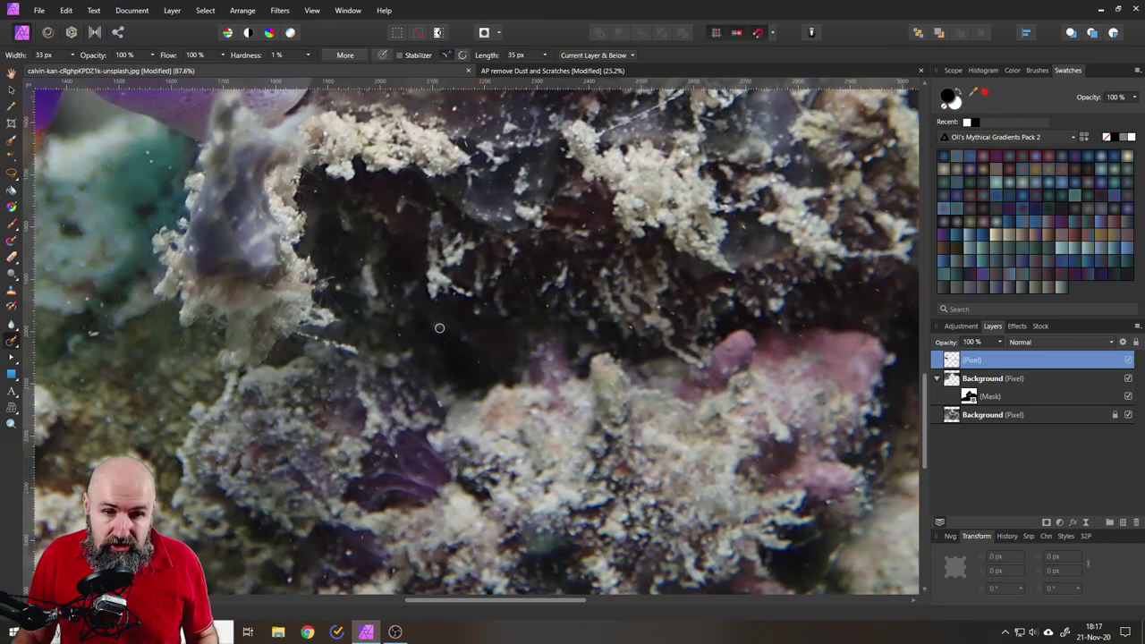
scroll(439, 327, "down", 3)
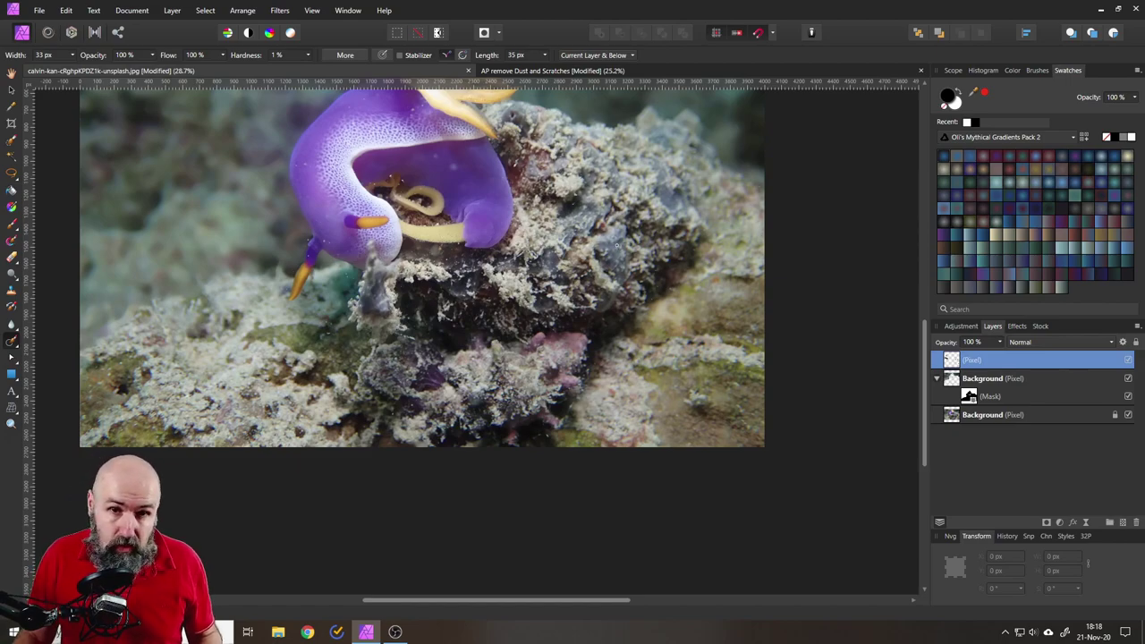
scroll(329, 345, "up", 3)
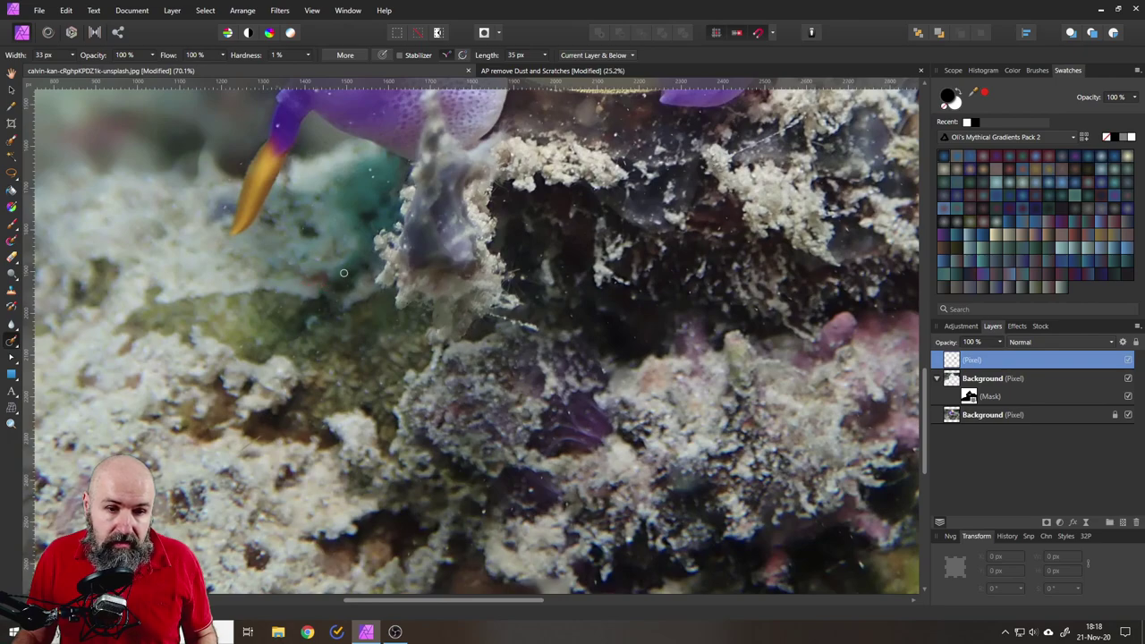
scroll(379, 321, "down", 3)
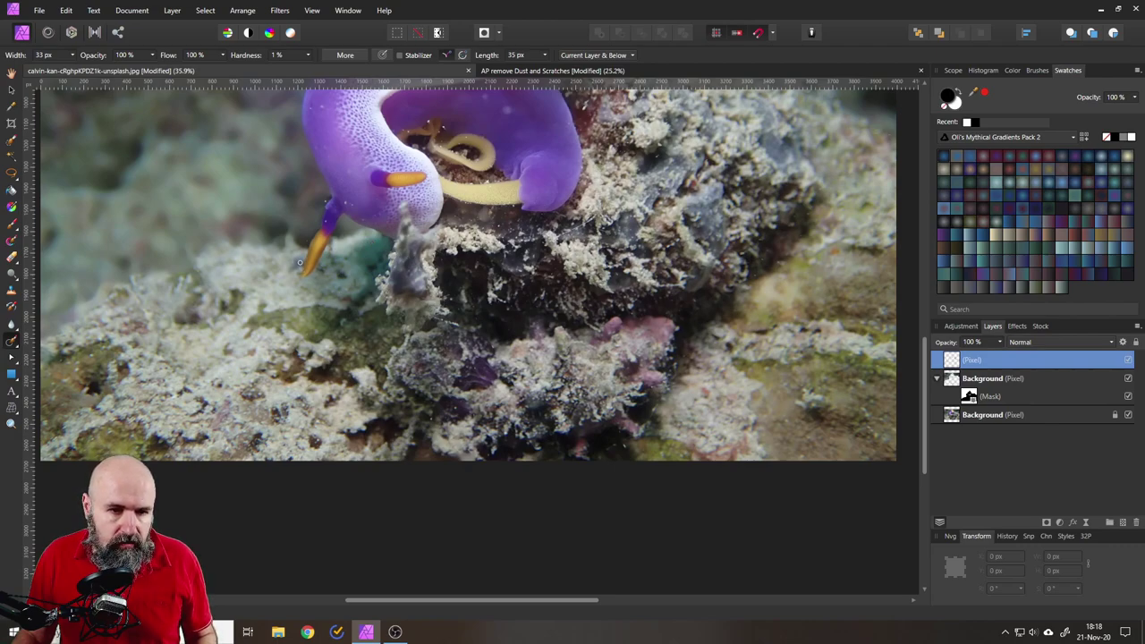
left_click_drag(297, 261, 308, 270)
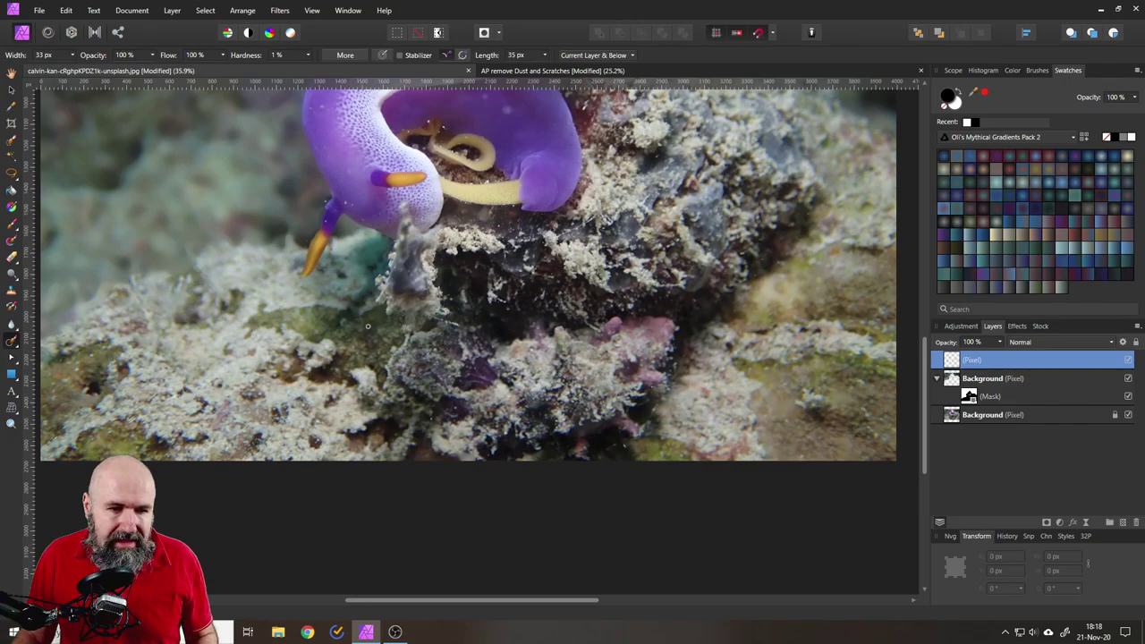
scroll(268, 384, "up", 5)
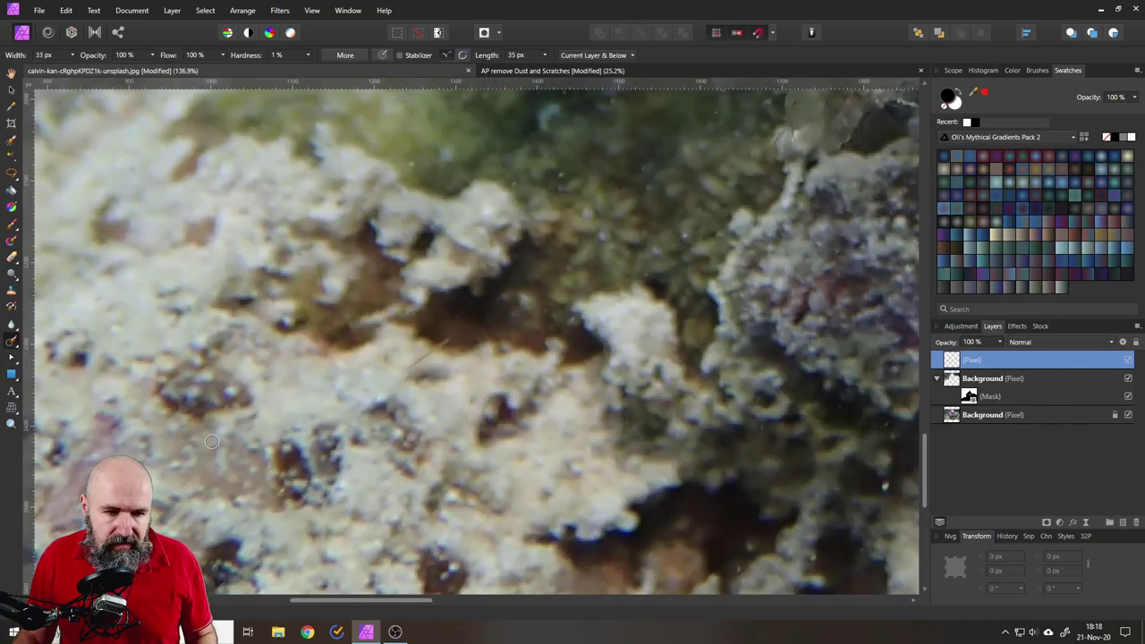
scroll(282, 347, "down", 5)
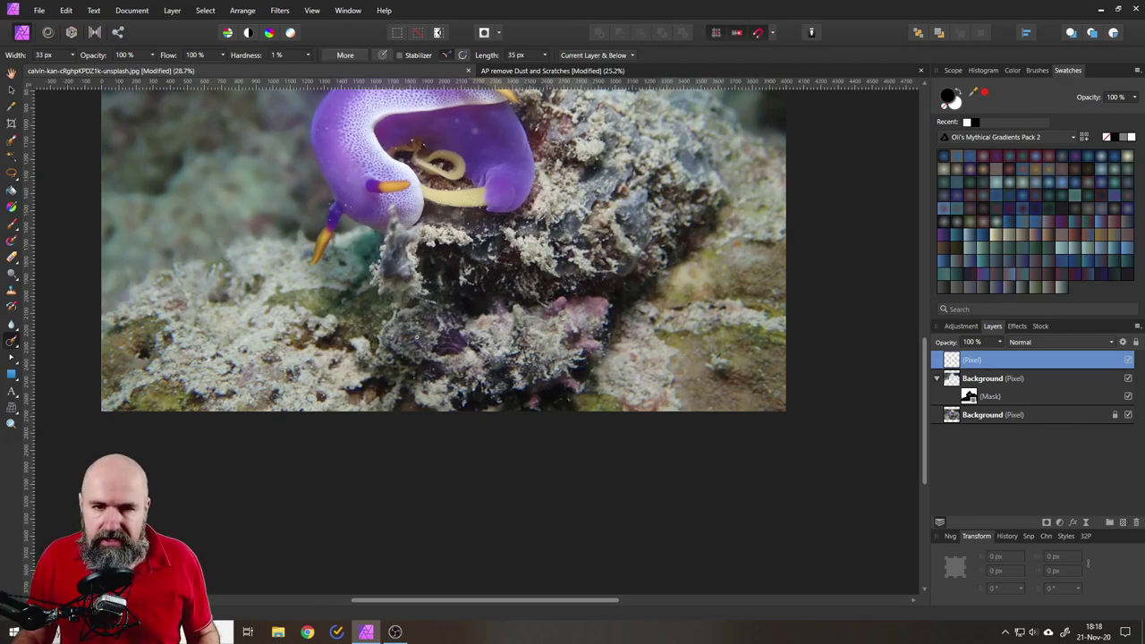
scroll(446, 140, "up", 5)
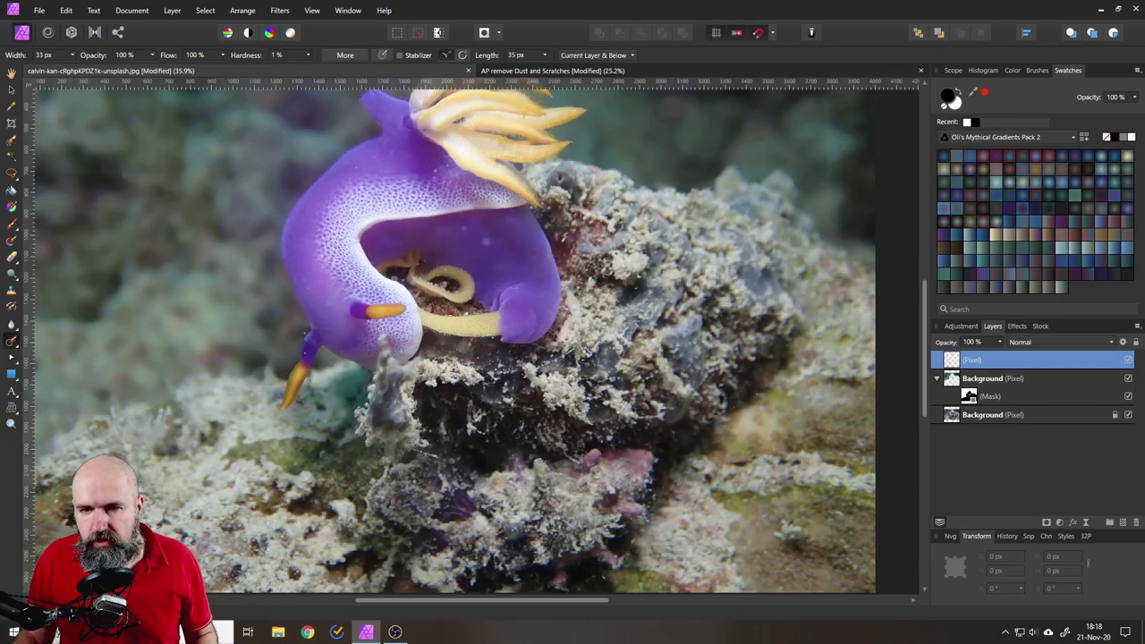
Step: Inpaint the specks on the nudibranch's body, then fit the whole photo in view
key("ctrl+0")
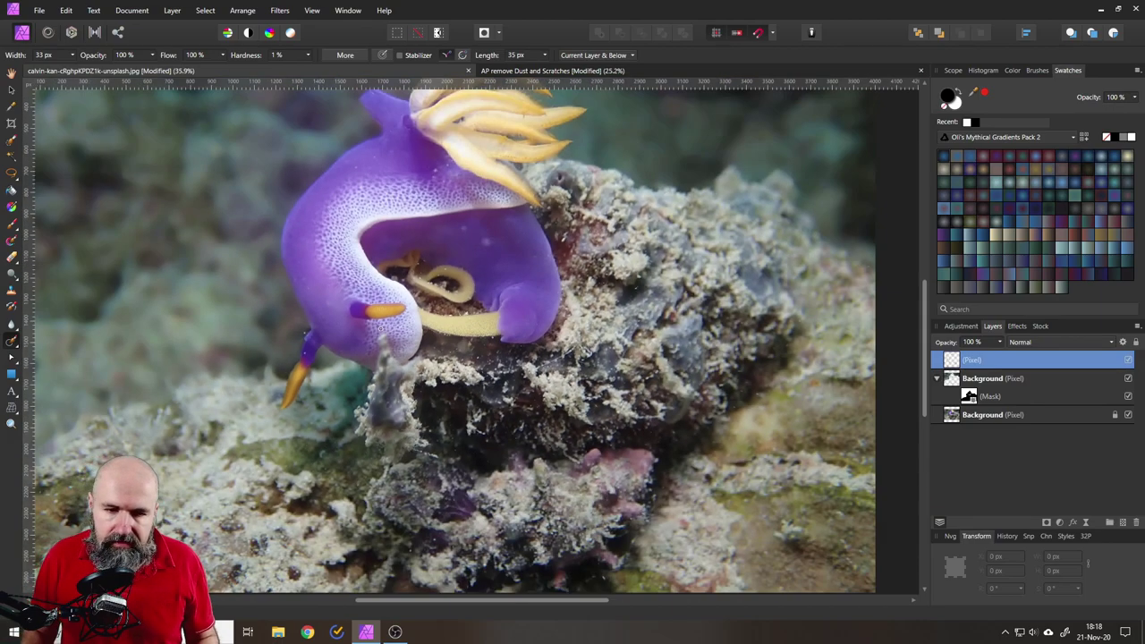
key("ctrl+0")
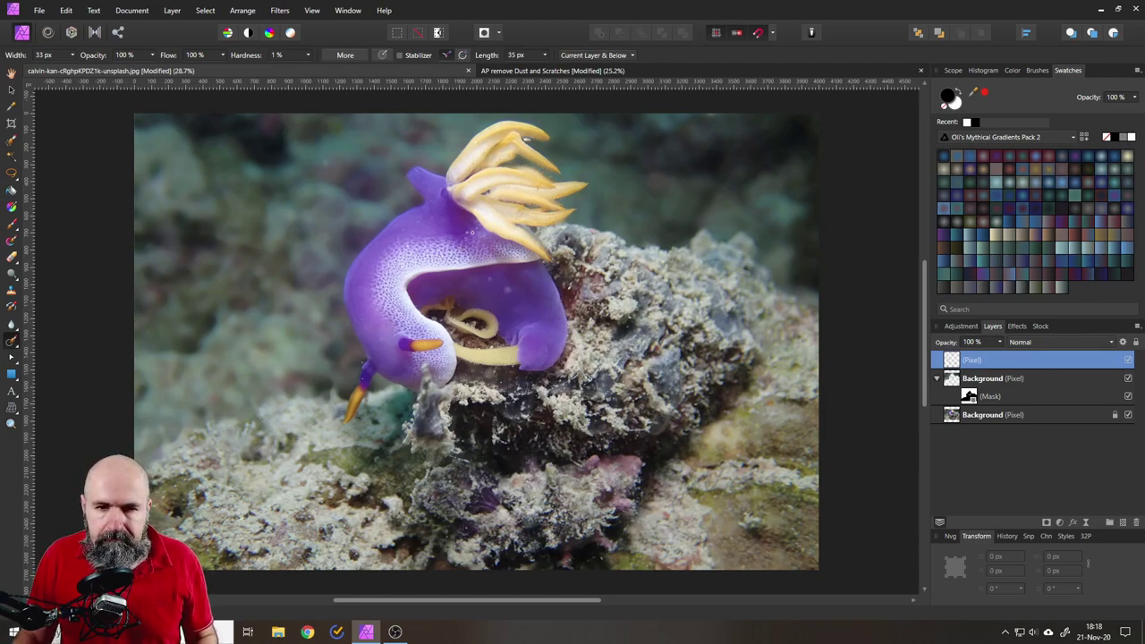
scroll(467, 230, "up", 6)
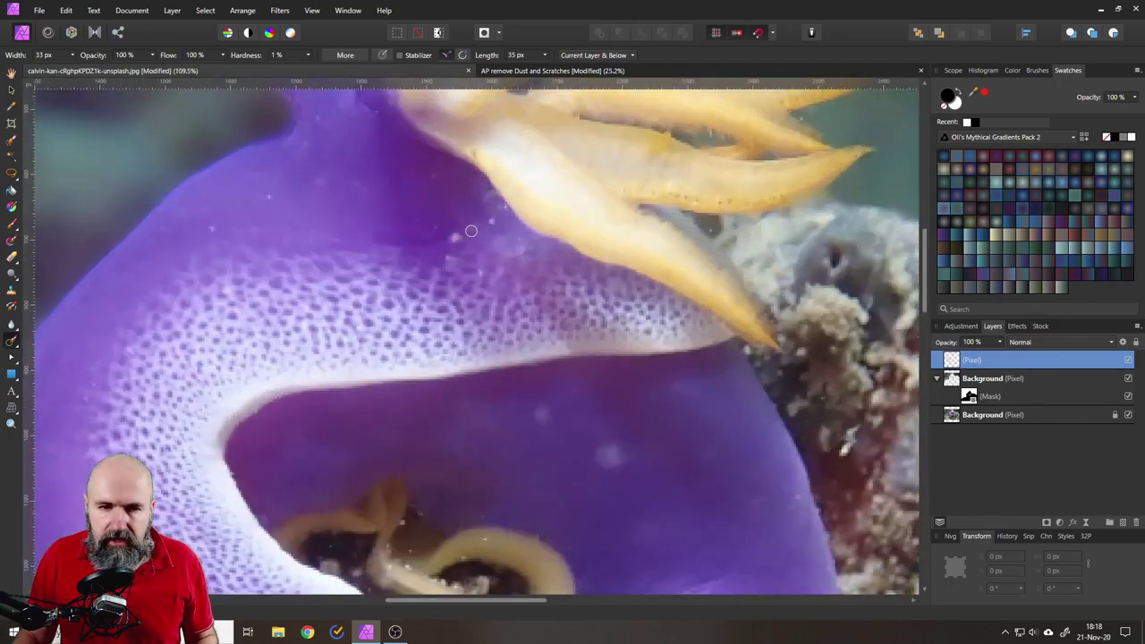
left_click_drag(475, 236, 452, 238)
left_click(482, 282)
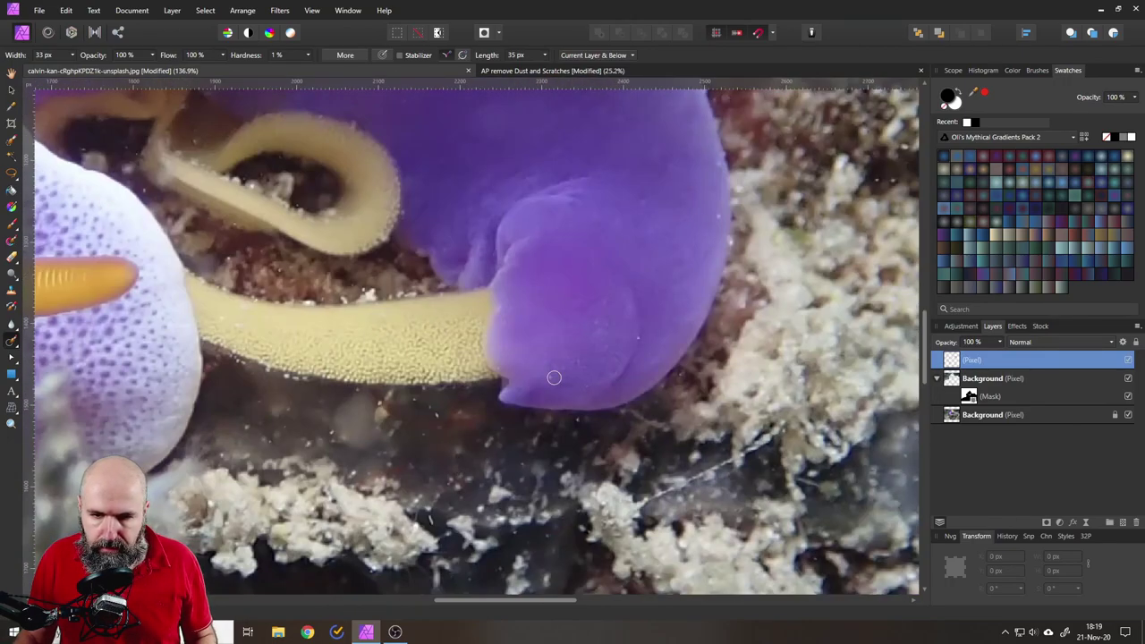
key("ctrl+0")
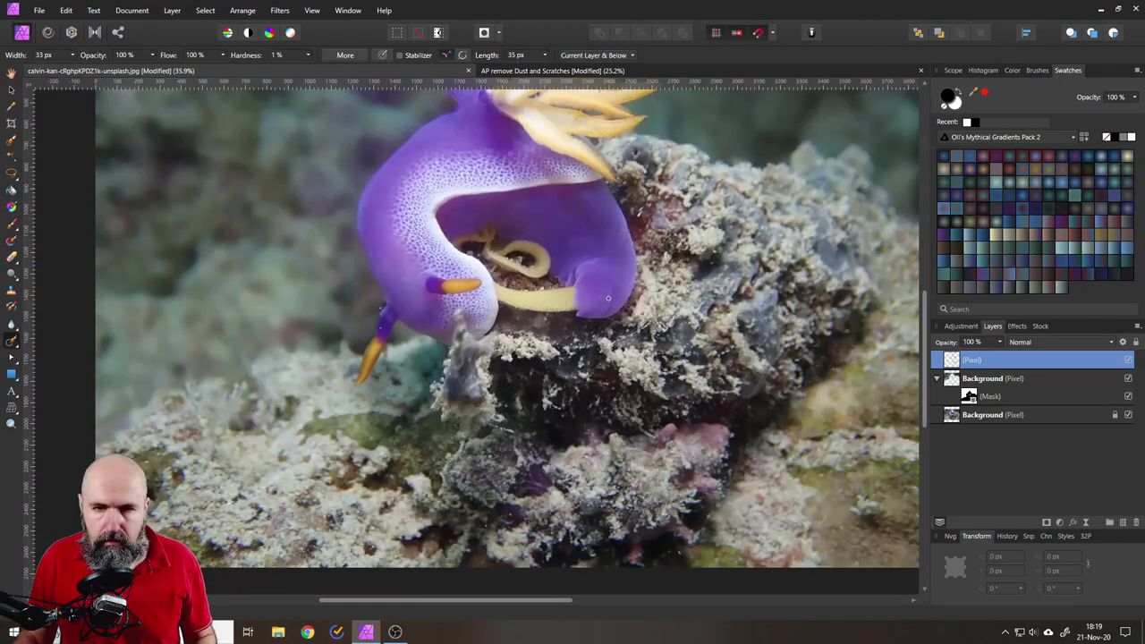
scroll(559, 293, "up", 8)
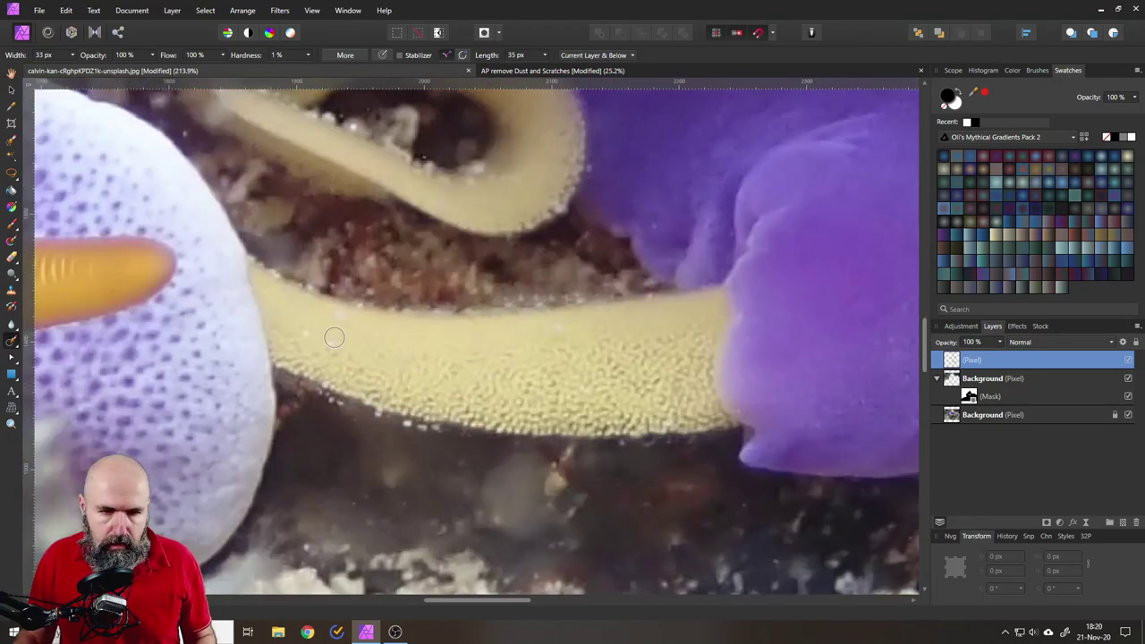
scroll(404, 434, "down", 8)
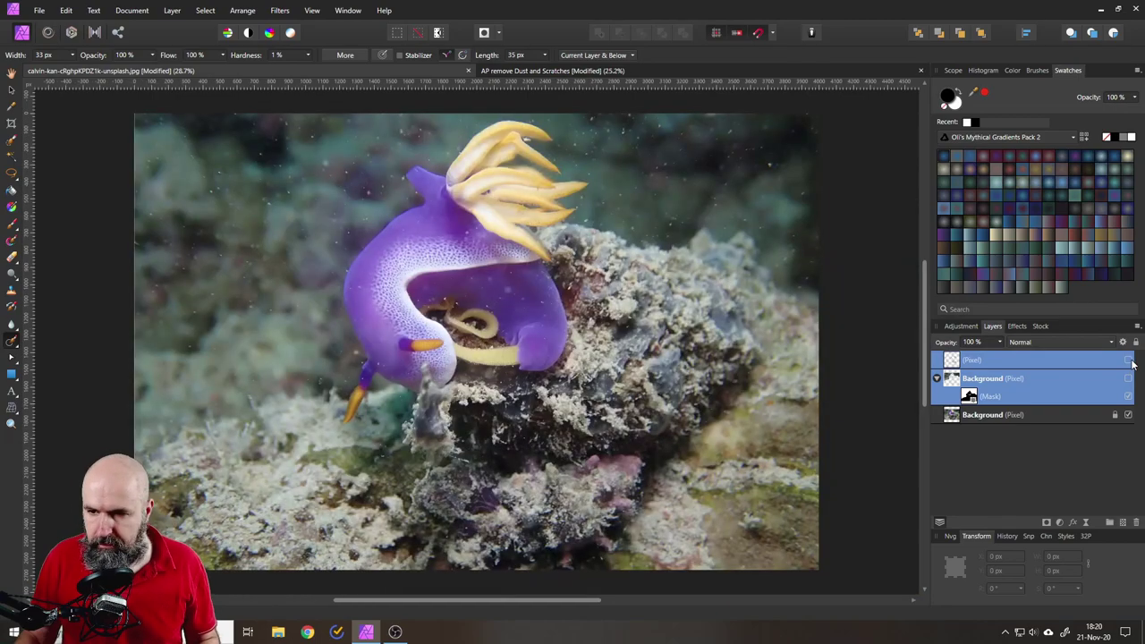